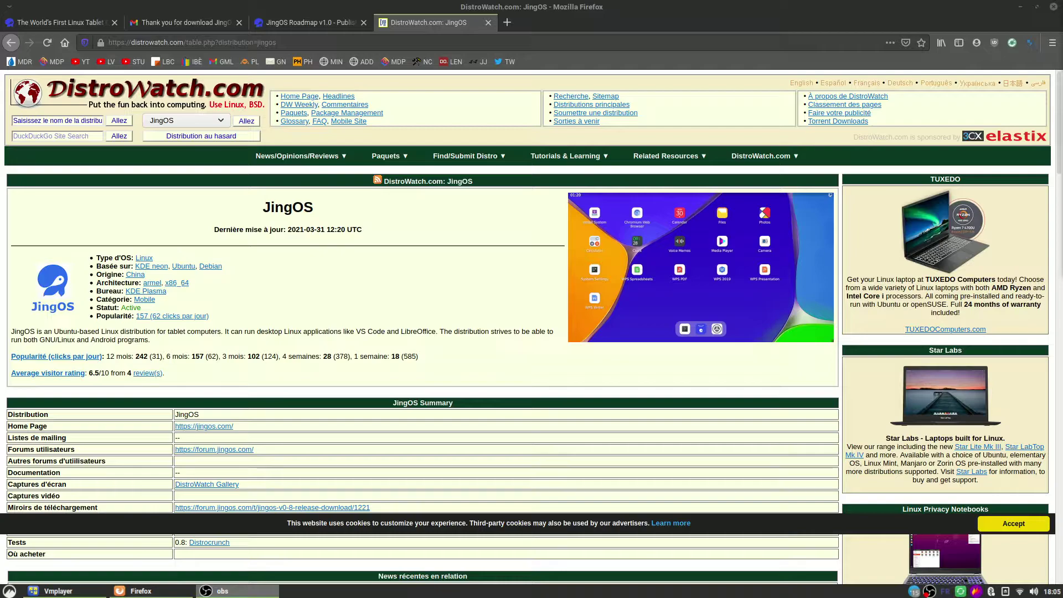
Step: View the full-size JingOS screenshot on DistroWatch, then switch to the 'JingOS Roadmap v1.0' post
left_click(675, 244)
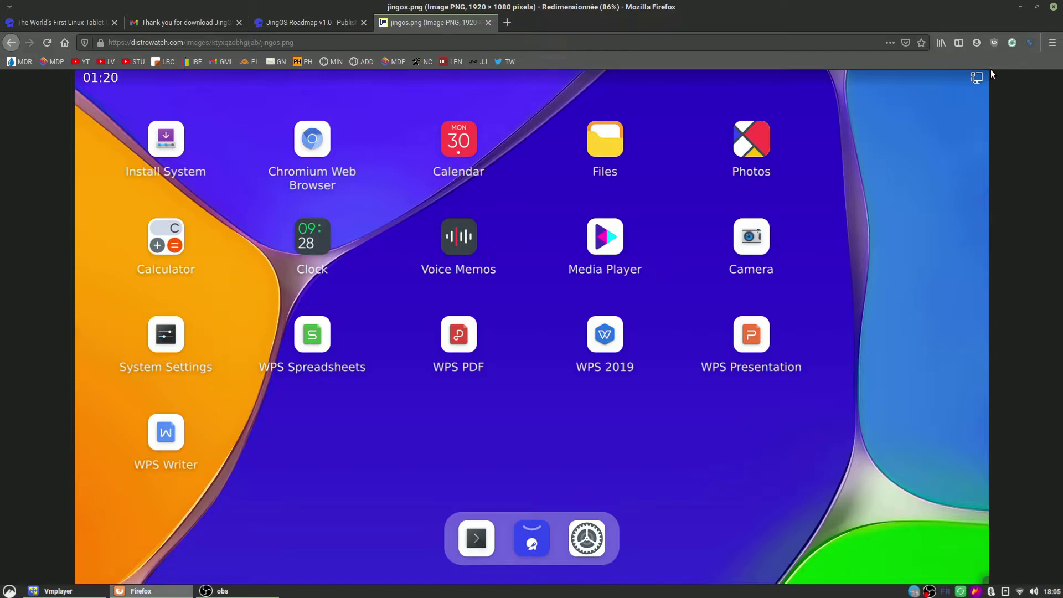
left_click(11, 42)
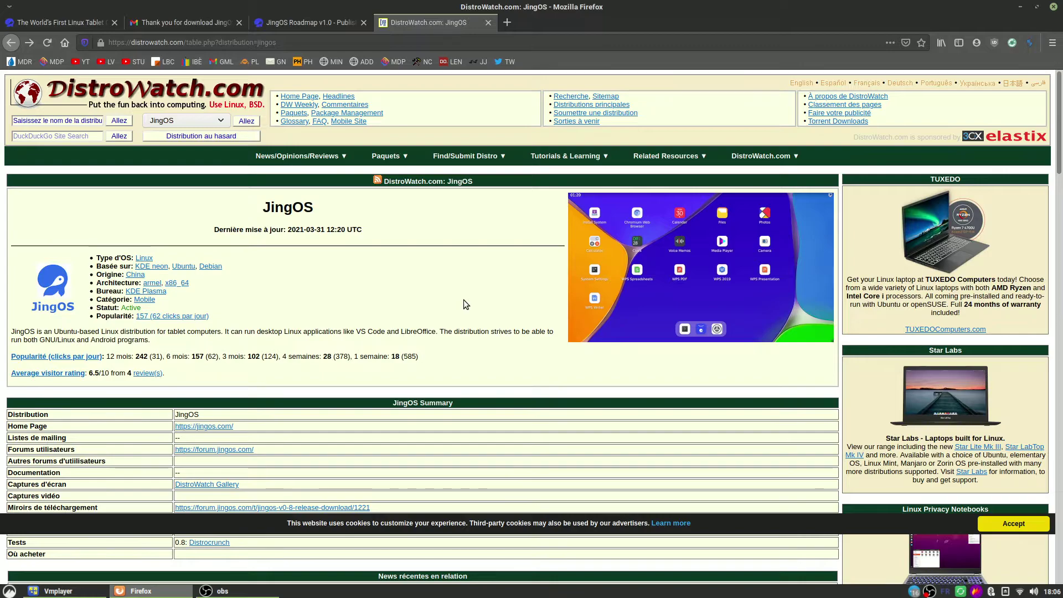
left_click(321, 24)
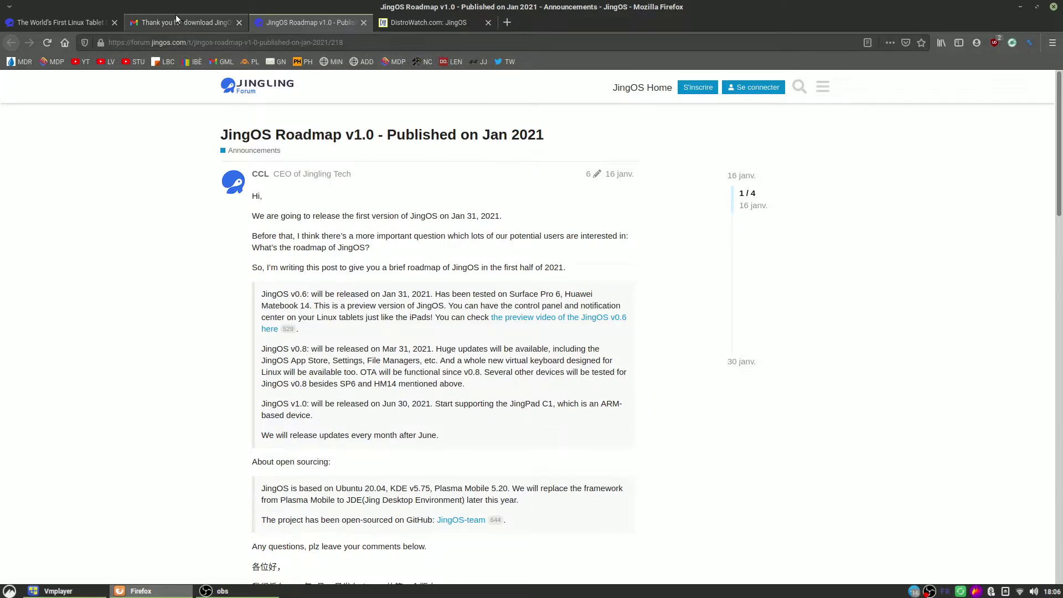
Step: Bring up the JingOS homepage tab, briefly revisiting the DistroWatch page on the way
left_click(61, 23)
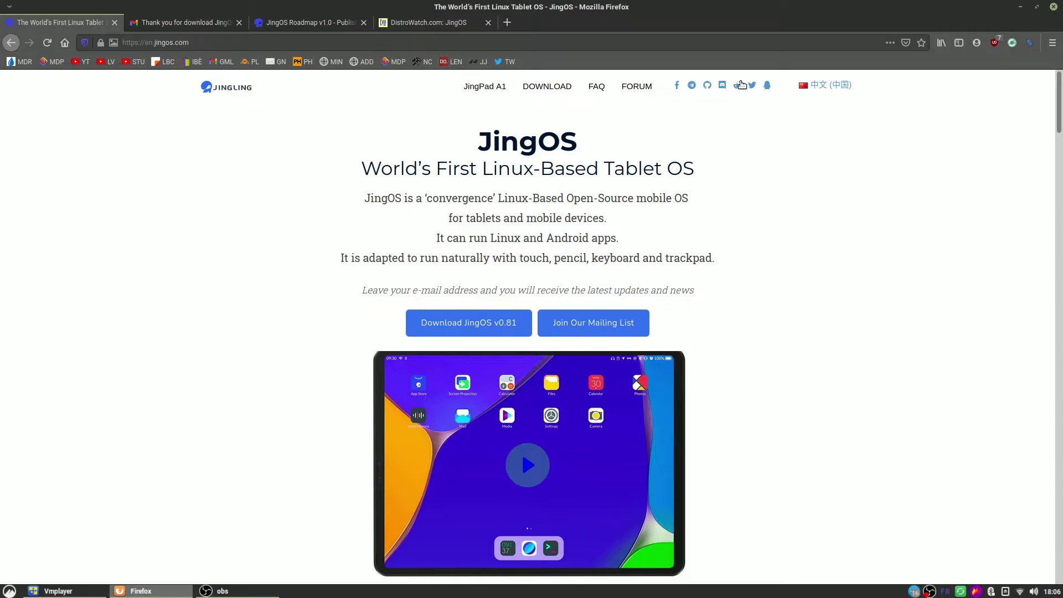
left_click(426, 22)
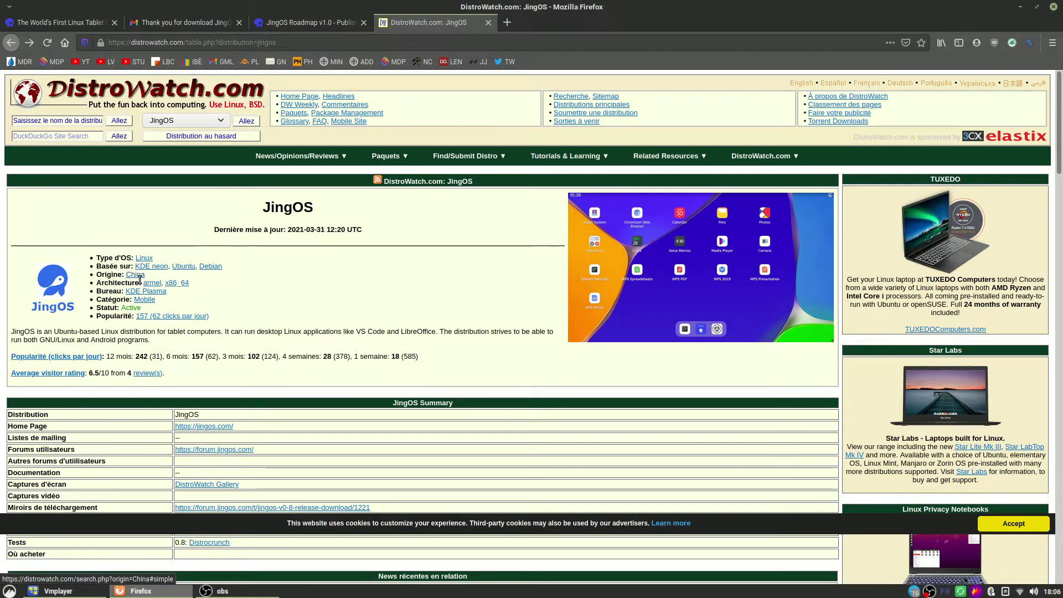
left_click(76, 20)
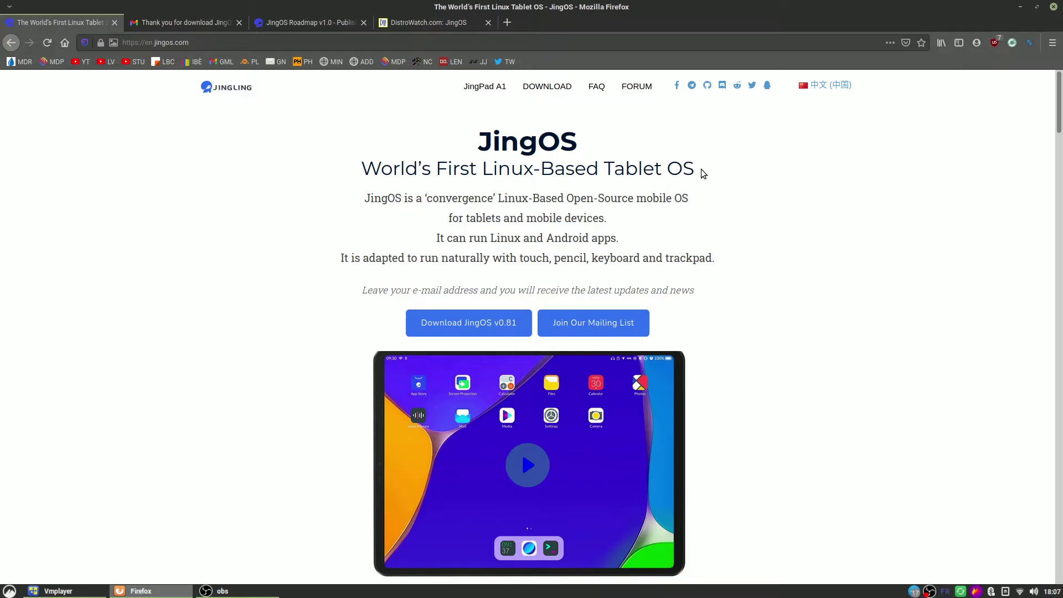
Step: Read the jingos.com homepage down to its footer, then return to 'DistroWatch: JingOS'
scroll(702, 223, "down", 2)
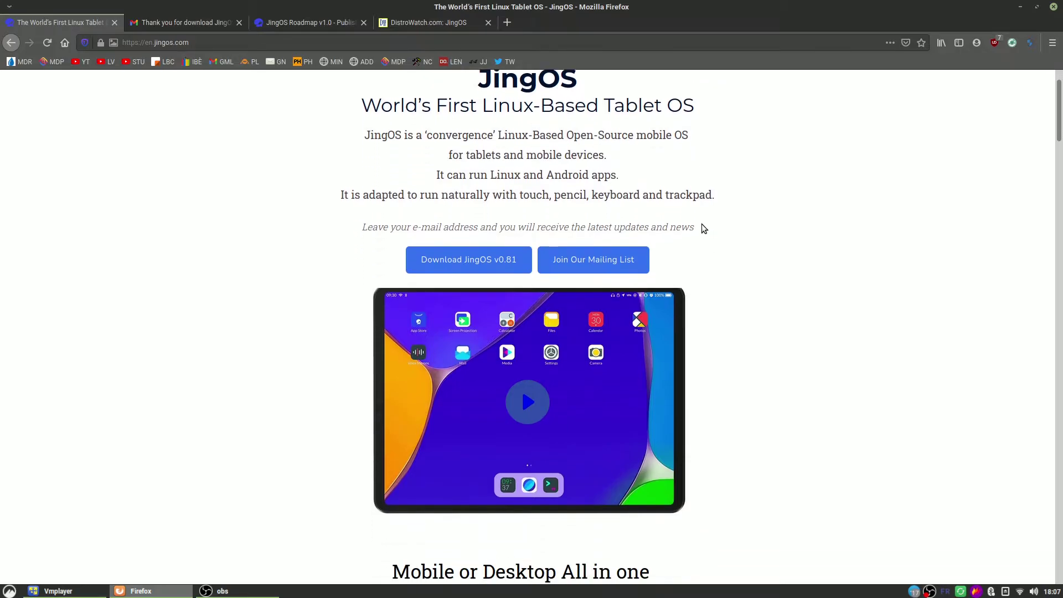
scroll(702, 224, "down", 5)
scroll(702, 224, "down", 5)
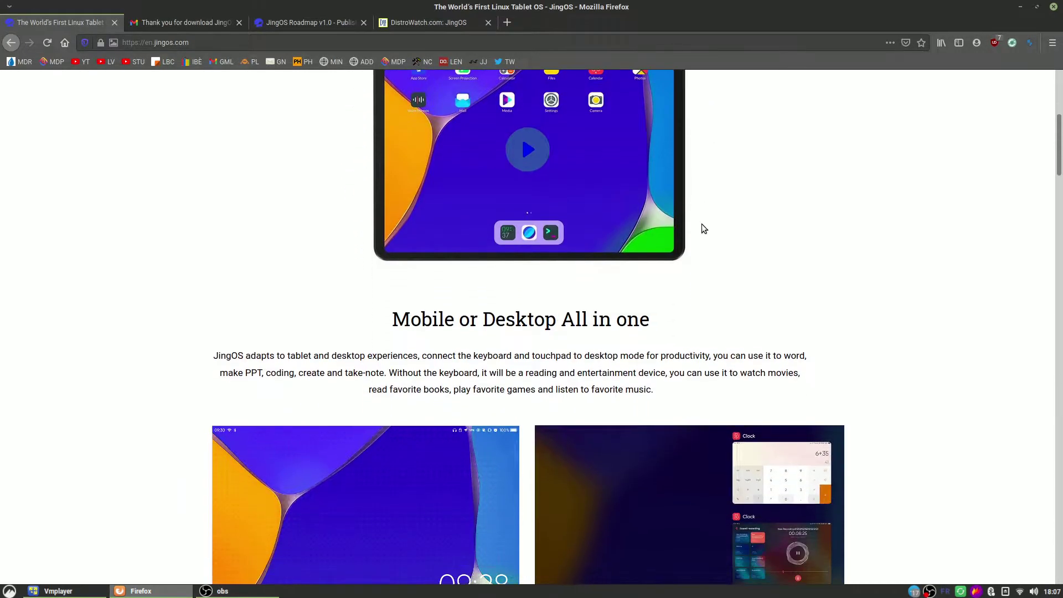
scroll(854, 227, "down", 2)
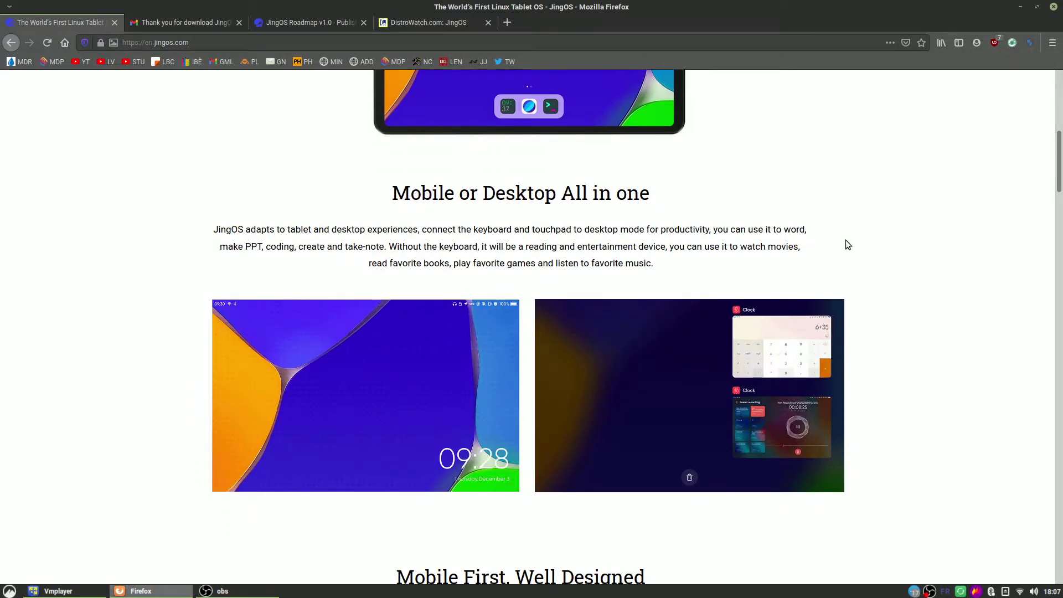
scroll(845, 242, "down", 5)
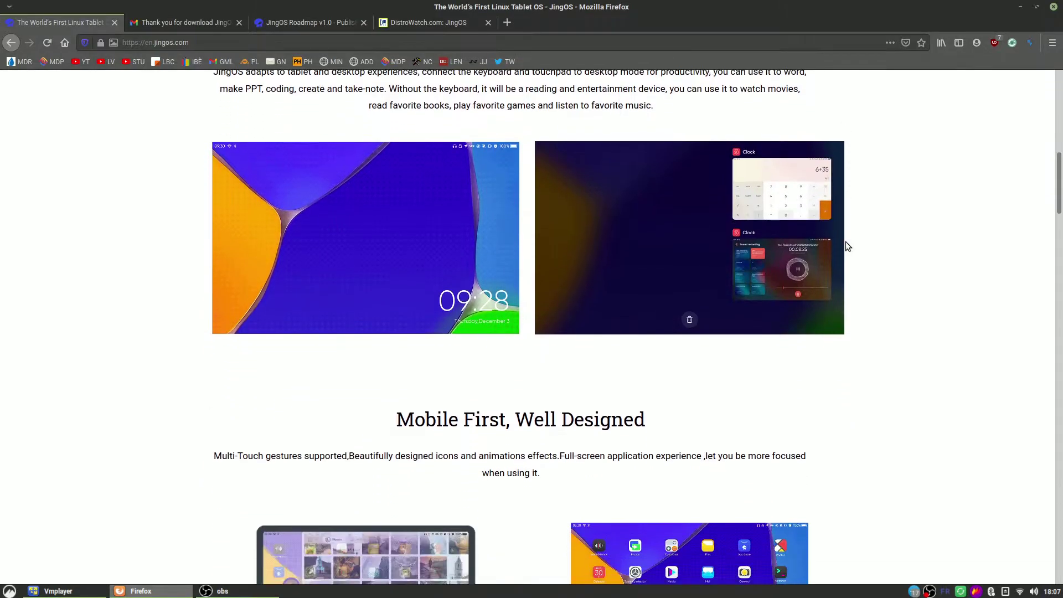
scroll(845, 242, "down", 3)
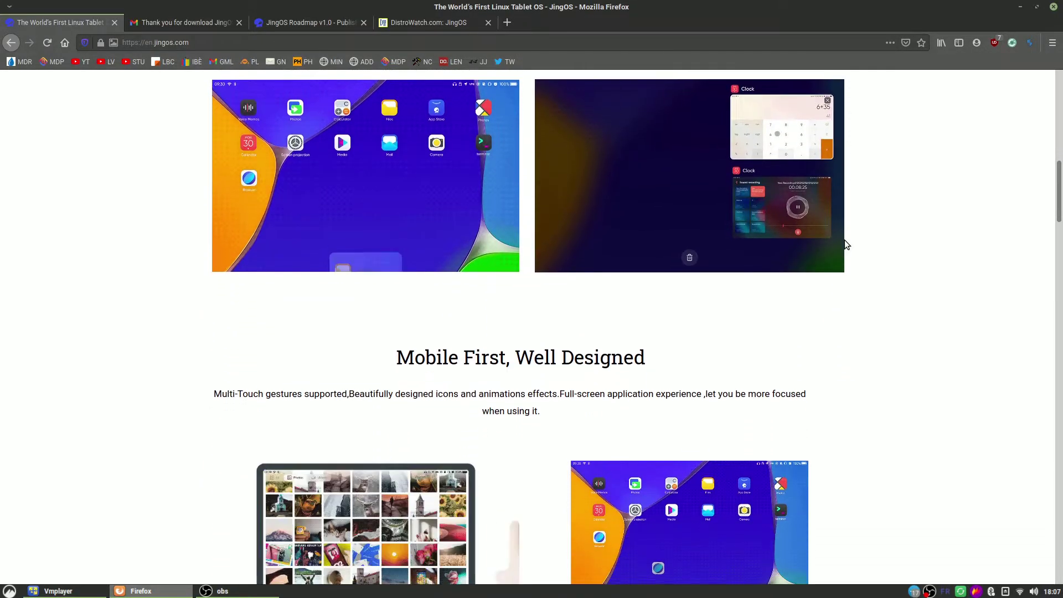
scroll(846, 241, "down", 3)
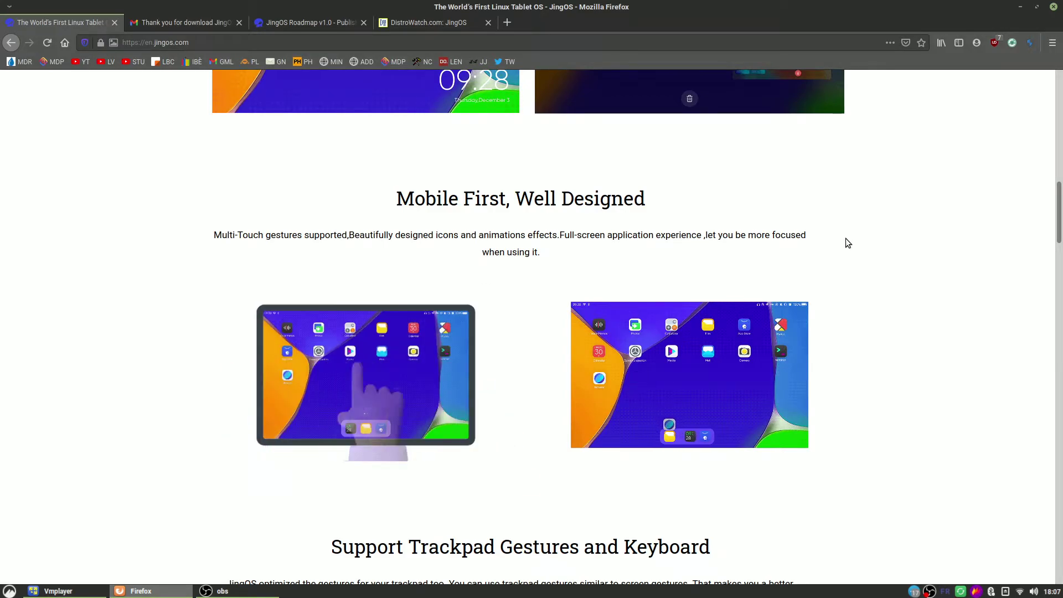
scroll(847, 242, "down", 5)
scroll(846, 239, "down", 9)
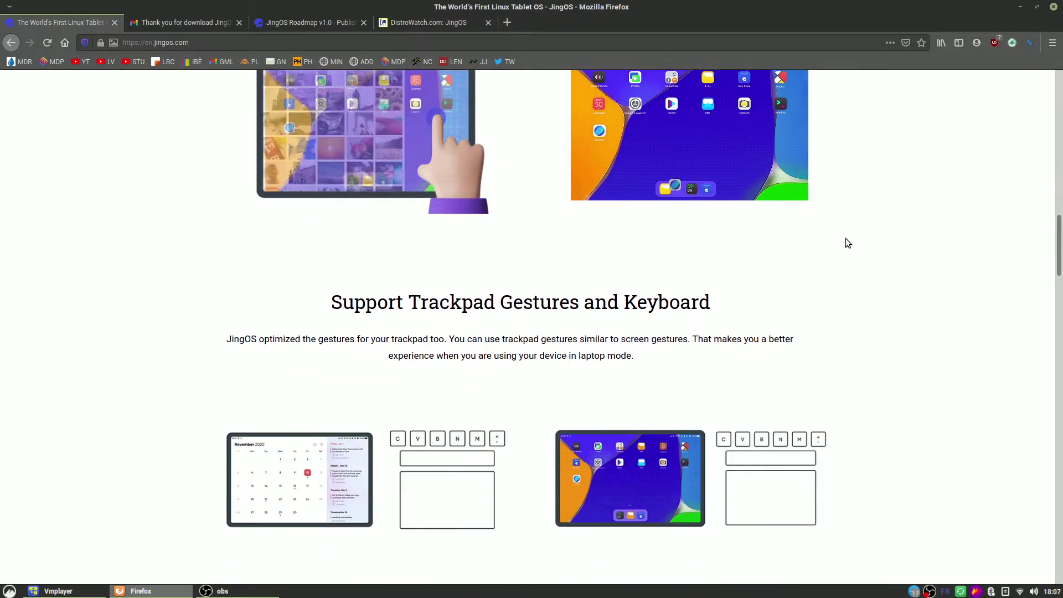
scroll(846, 238, "up", 10)
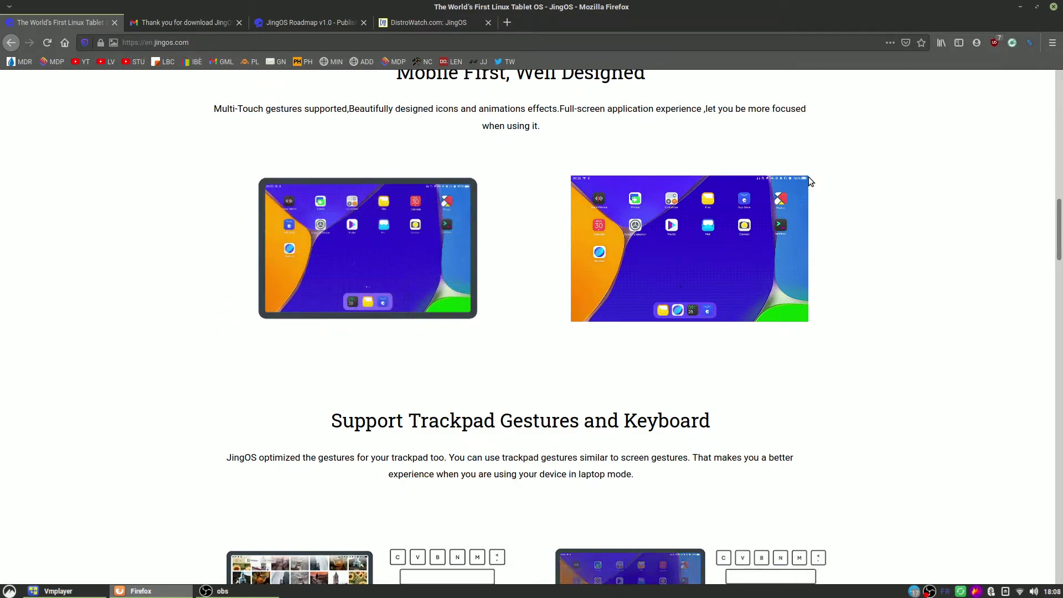
scroll(809, 181, "down", 3)
scroll(809, 182, "down", 6)
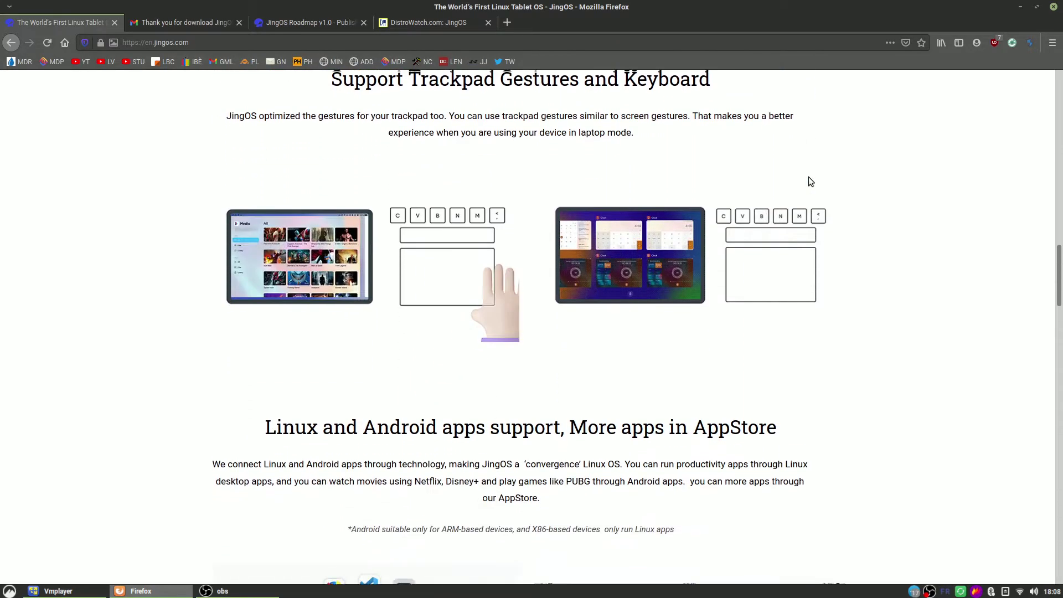
scroll(809, 181, "down", 4)
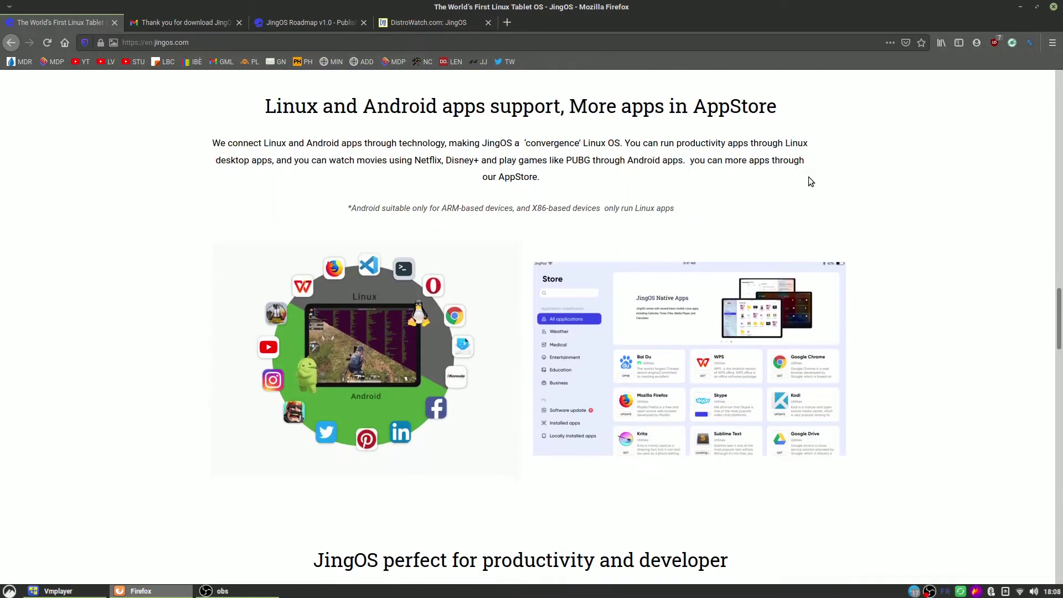
scroll(809, 181, "down", 8)
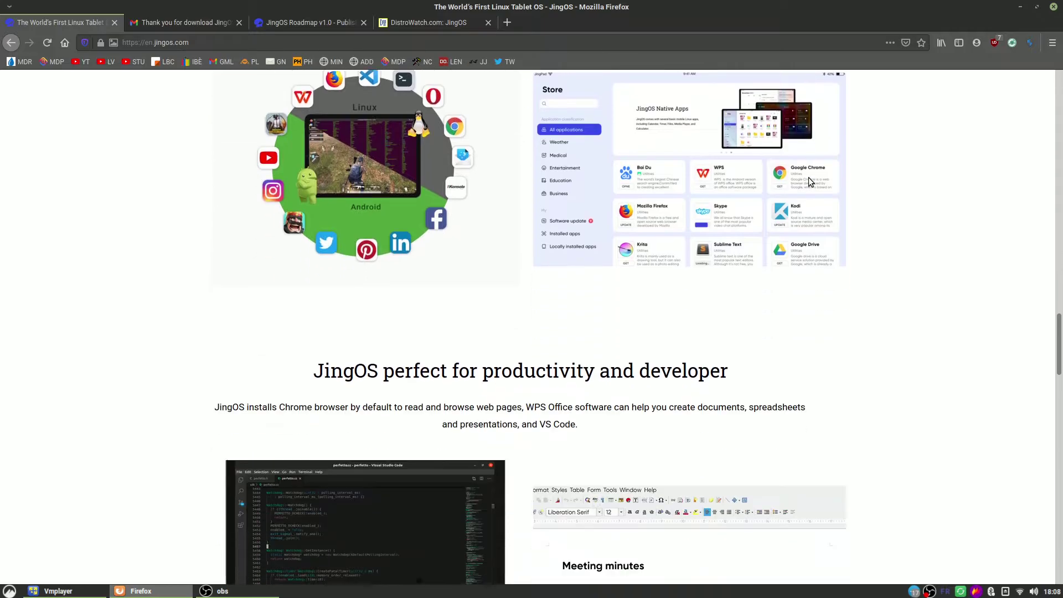
scroll(808, 179, "down", 15)
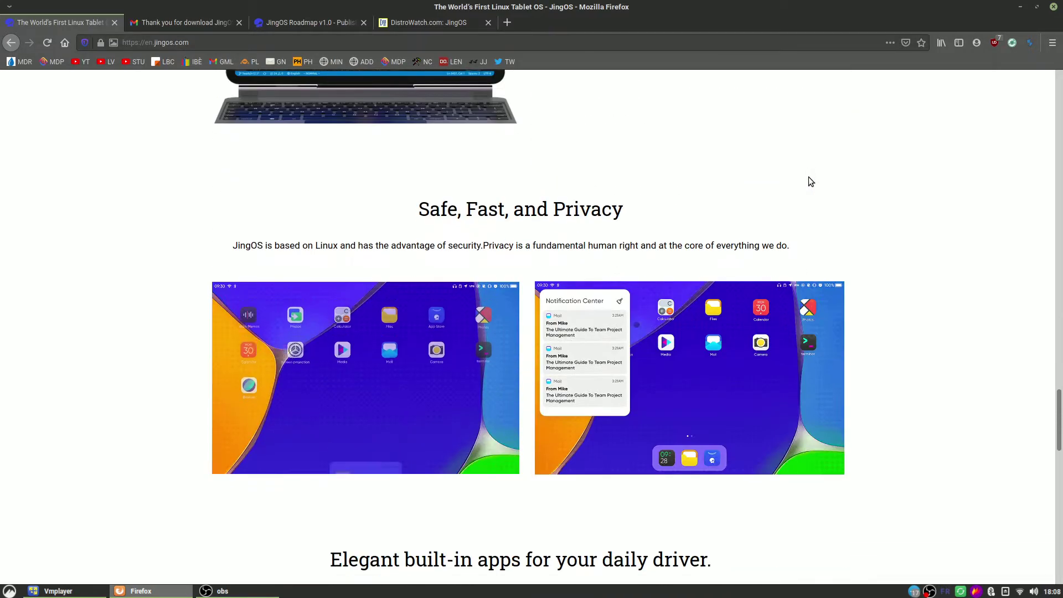
scroll(808, 179, "down", 10)
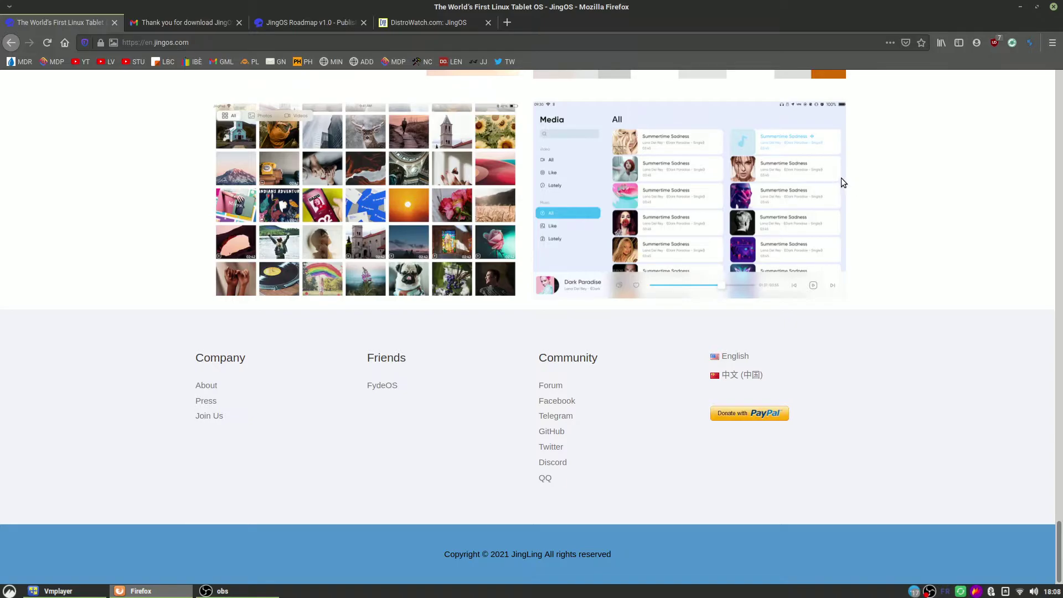
left_click(409, 23)
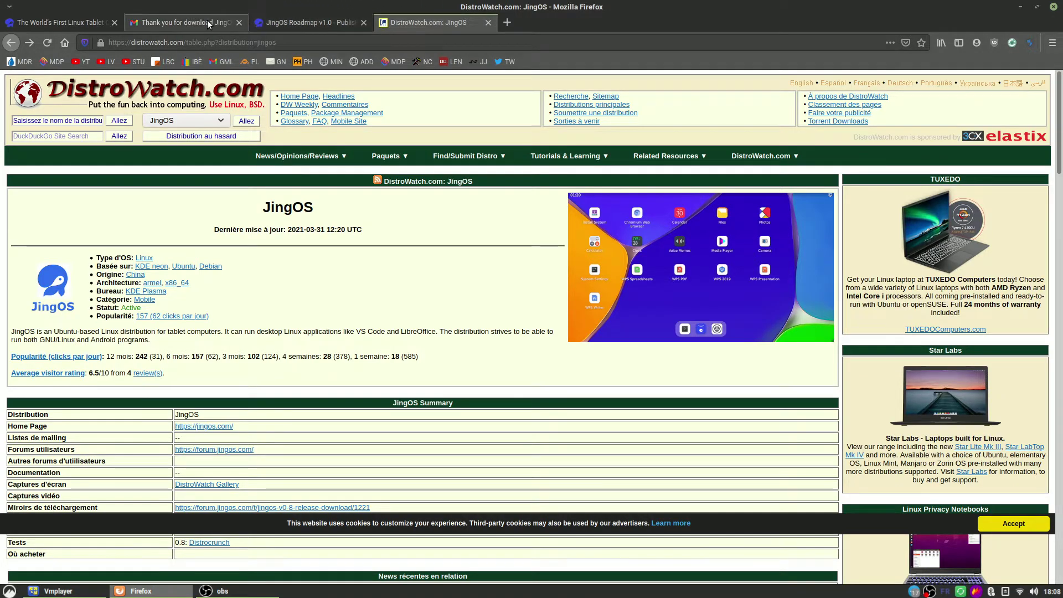
Step: Go back to the top of jingos.com and open the DOWNLOAD request form
left_click(48, 19)
scroll(591, 194, "up", 10)
scroll(592, 198, "up", 10)
left_click(536, 86)
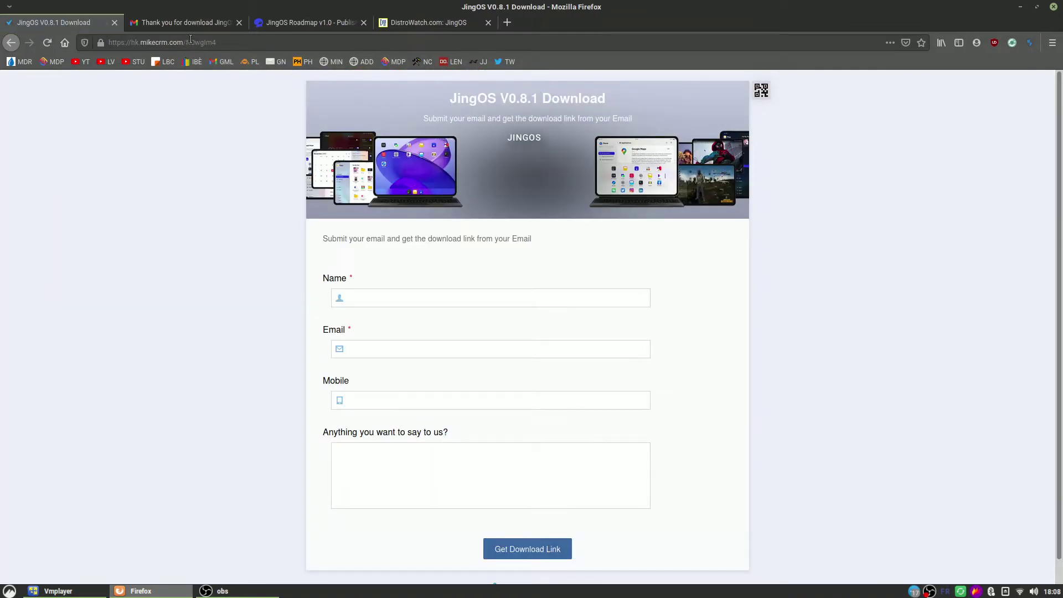
Step: Follow the Google Drive link in the 'Thank you for download JingOS' email
left_click(186, 25)
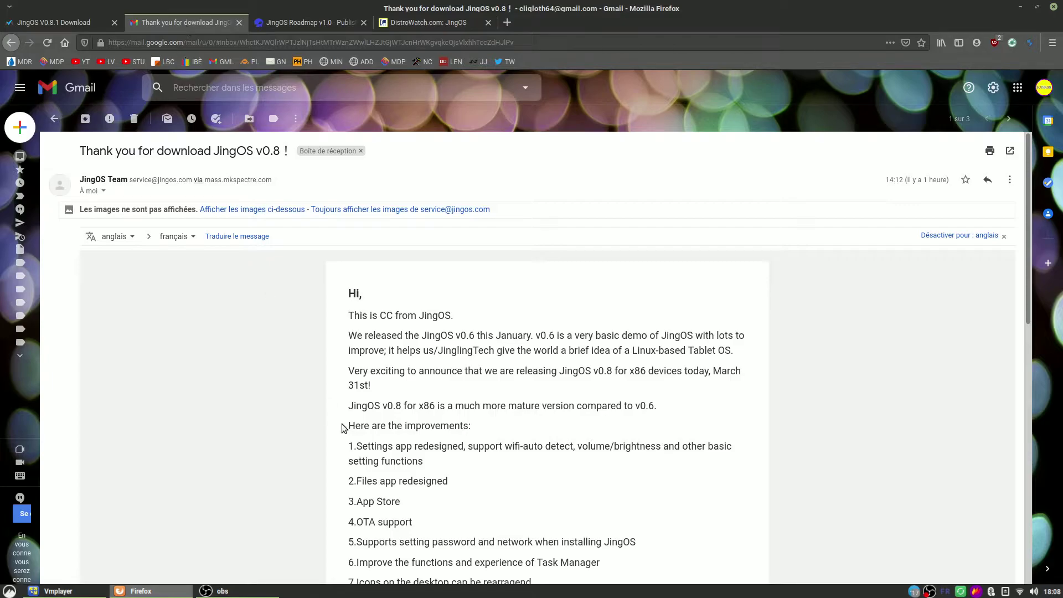
scroll(270, 391, "down", 5)
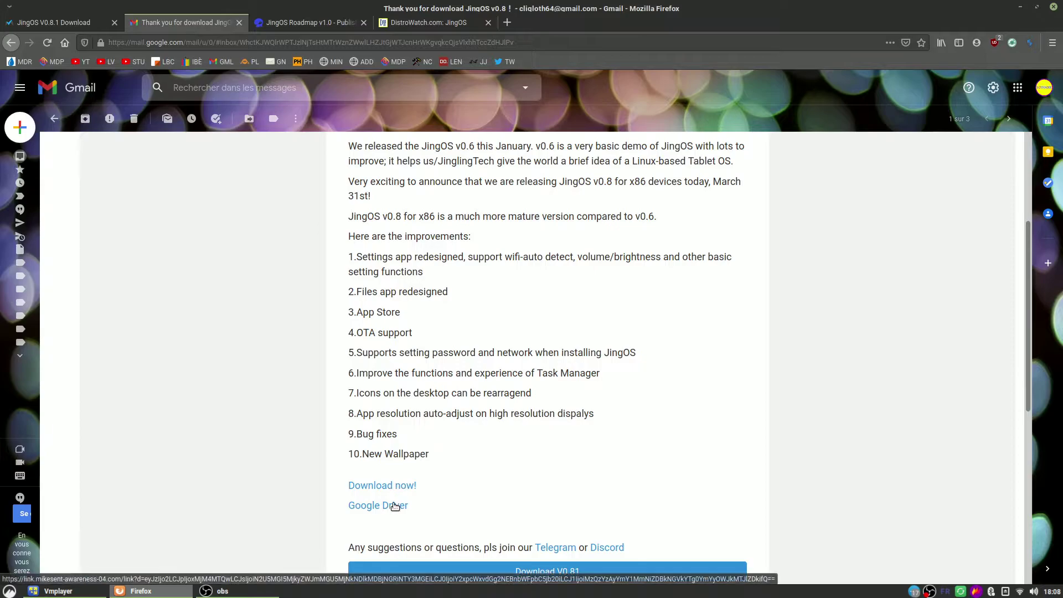
left_click(392, 507)
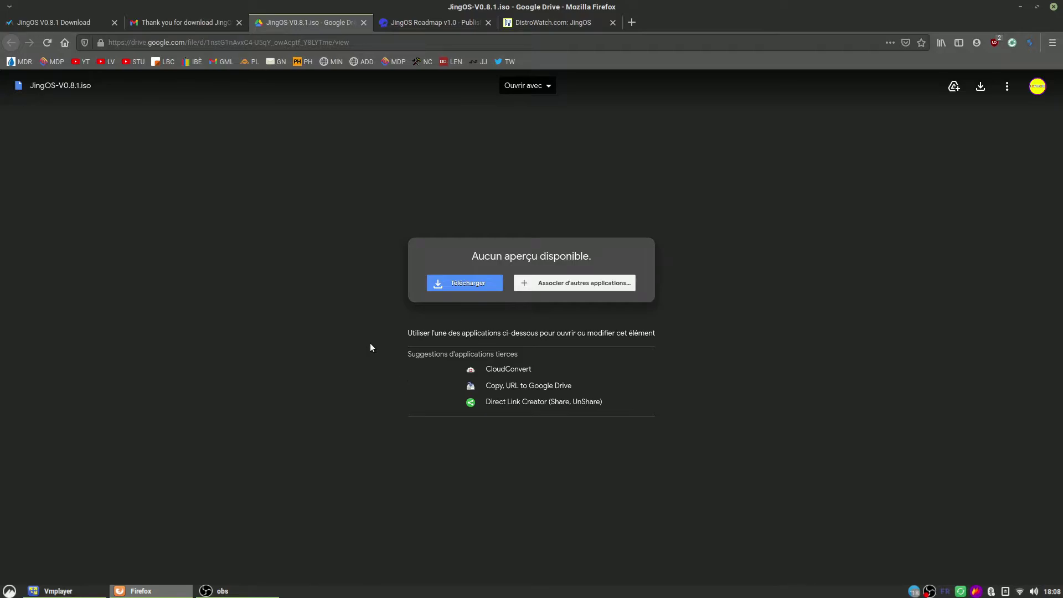
Step: Minimize the browser and switch the JingOS virtual machine to full screen
left_click(1021, 8)
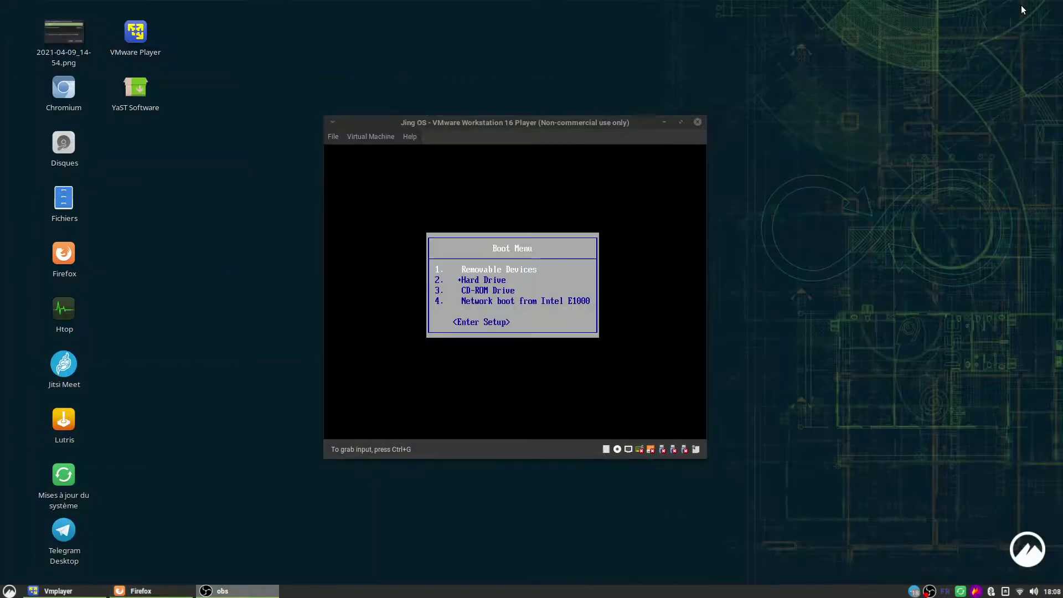
left_click(383, 138)
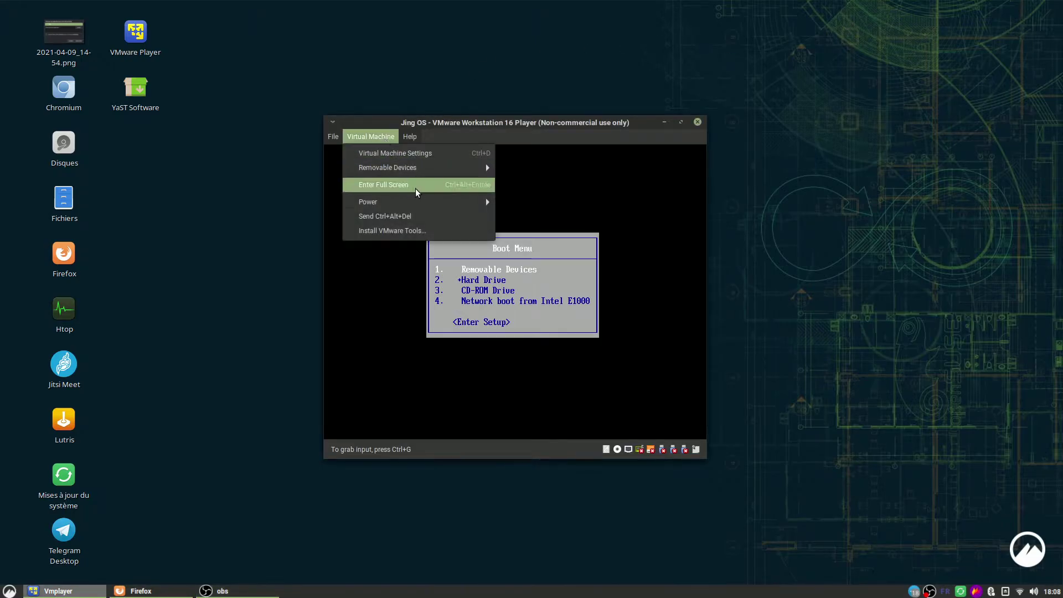
mouse_move(413, 203)
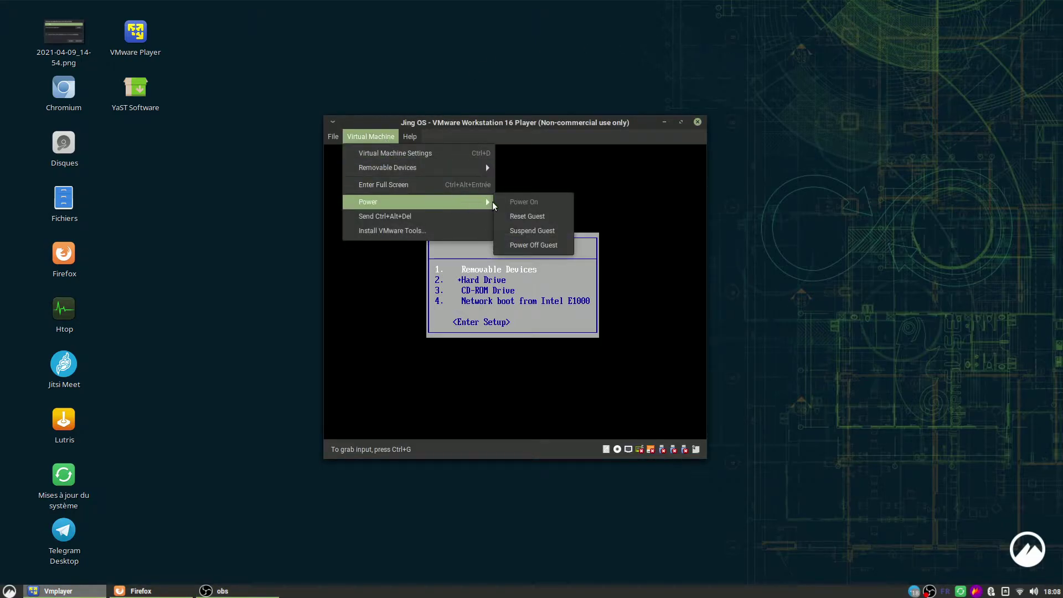
left_click(387, 184)
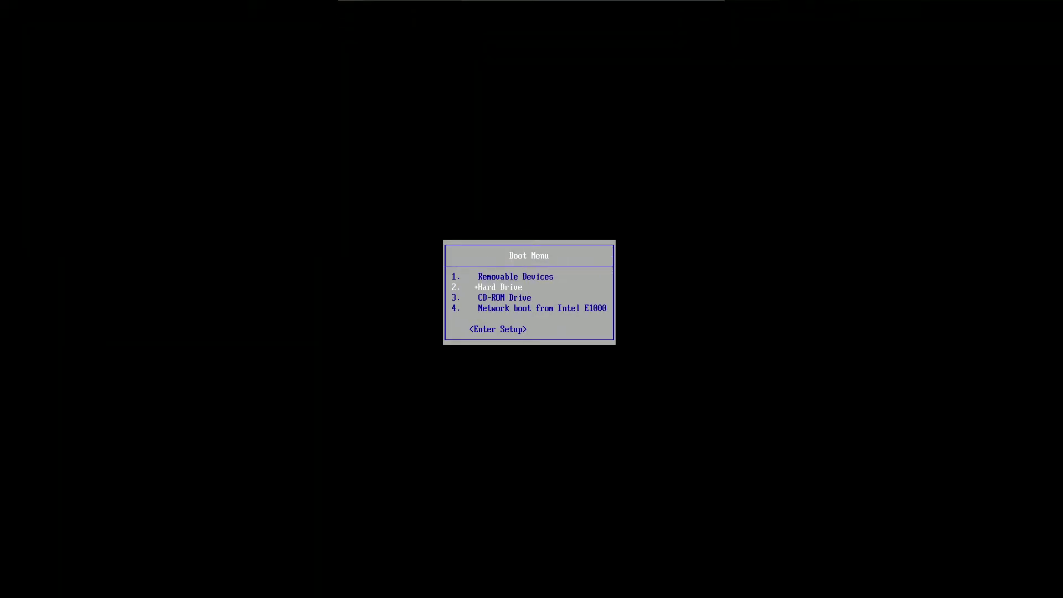
Step: Boot from hard drive and start Linux 5.4.0-70-generic from GRUB's Advanced options for Jingos GNU/Linux
key("Return")
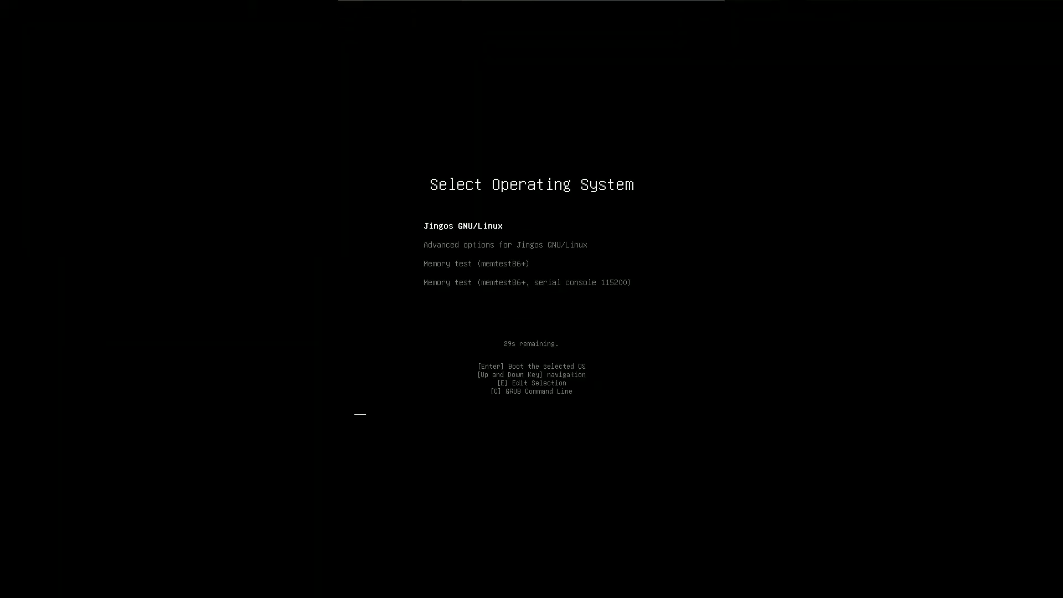
key("Down")
key("Up")
key("Down")
key("Return")
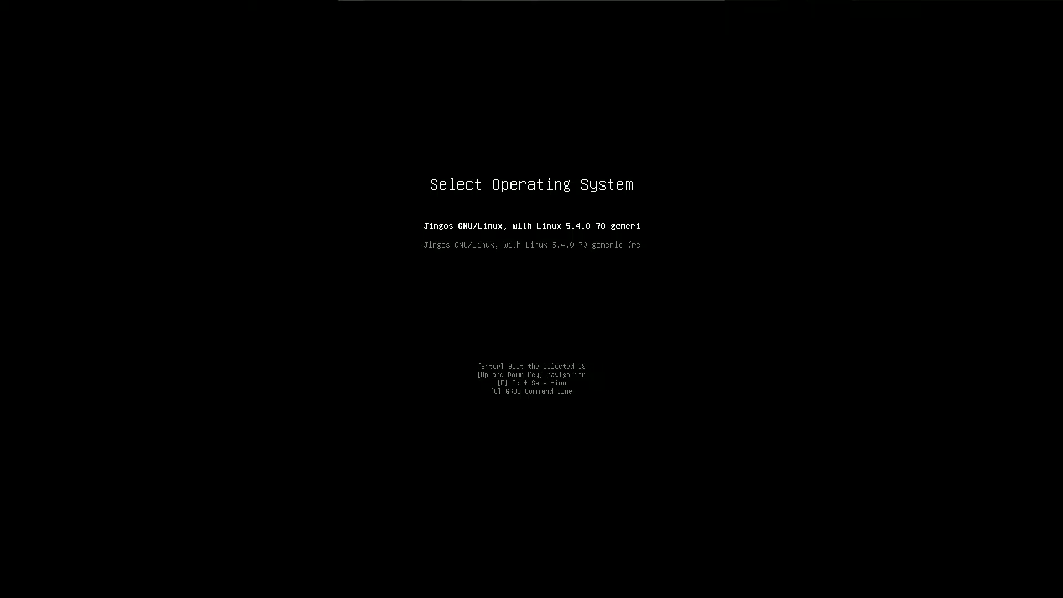
key("Return")
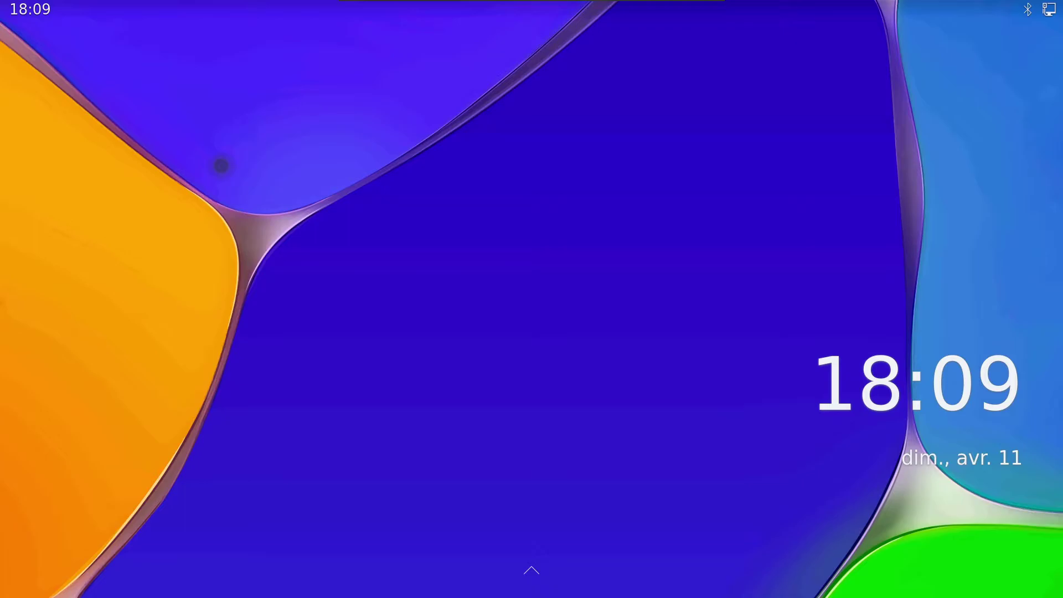
Step: Swipe up on the lock screen and unlock JingOS with the PIN
left_click_drag(630, 475, 572, 80)
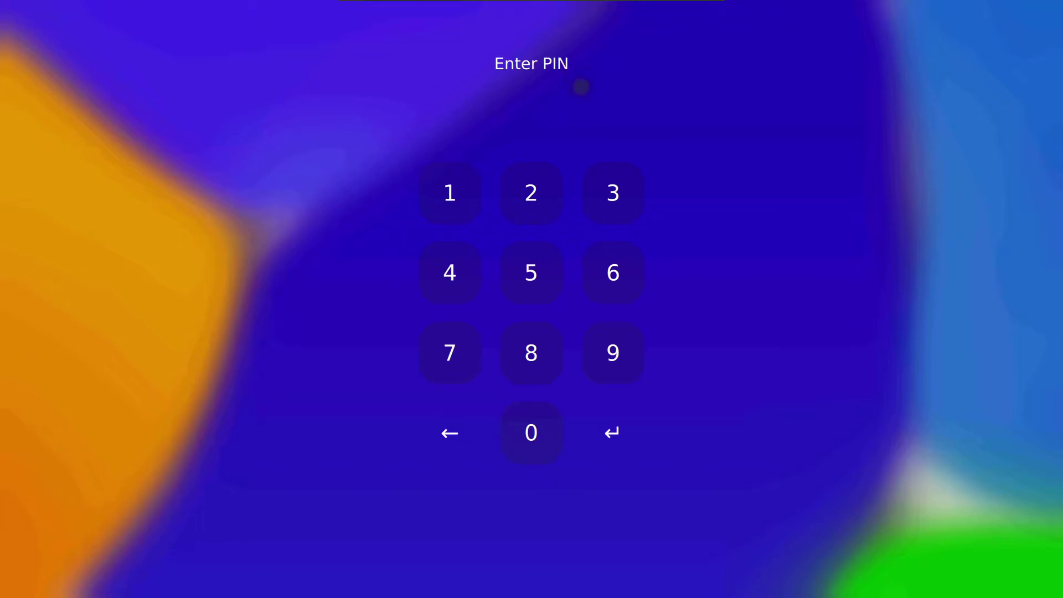
left_click(442, 204)
left_click(516, 195)
left_click(609, 190)
left_click(467, 267)
left_click(528, 271)
left_click(631, 277)
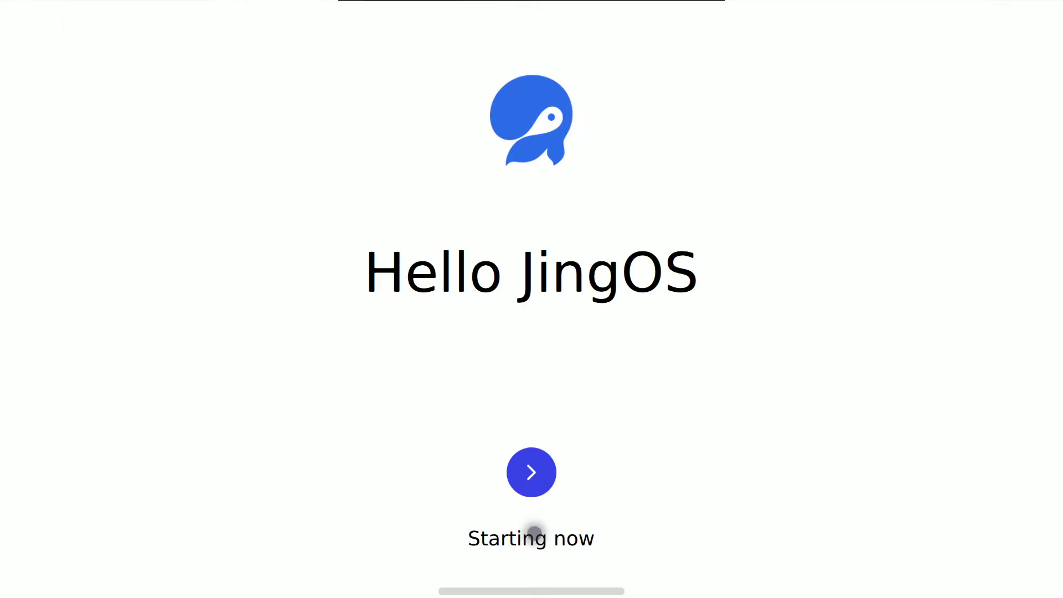
Step: Finish first-run setup, skipping the power-on password and keeping the wired connection
left_click(530, 471)
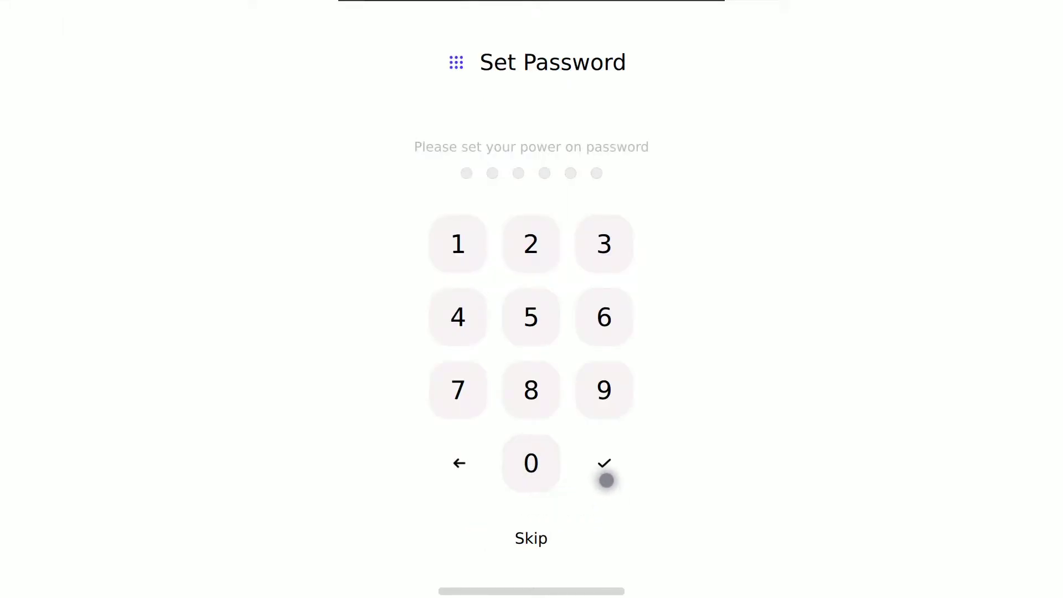
left_click(535, 541)
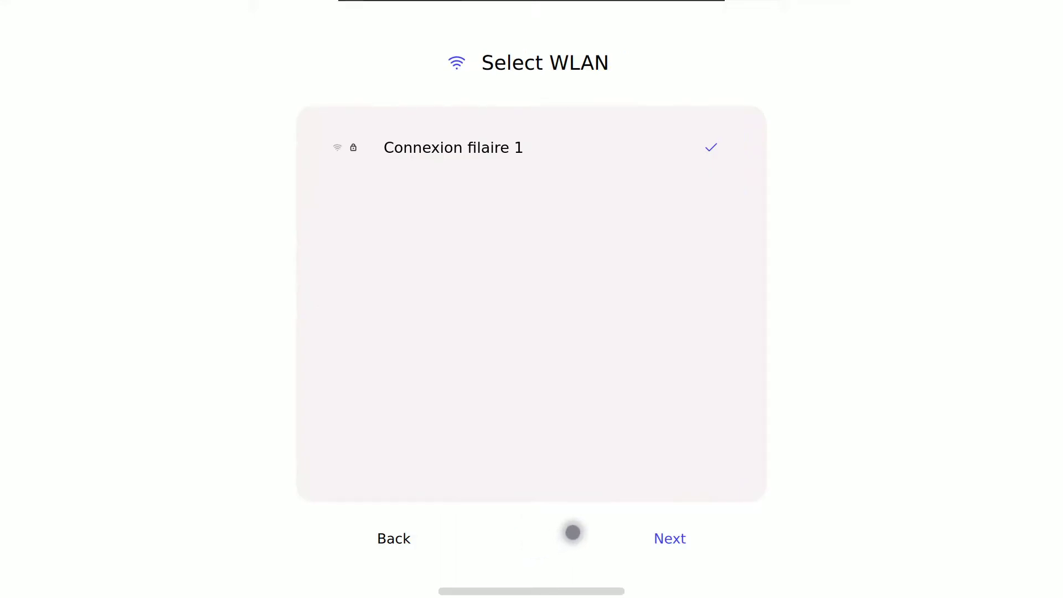
left_click(677, 538)
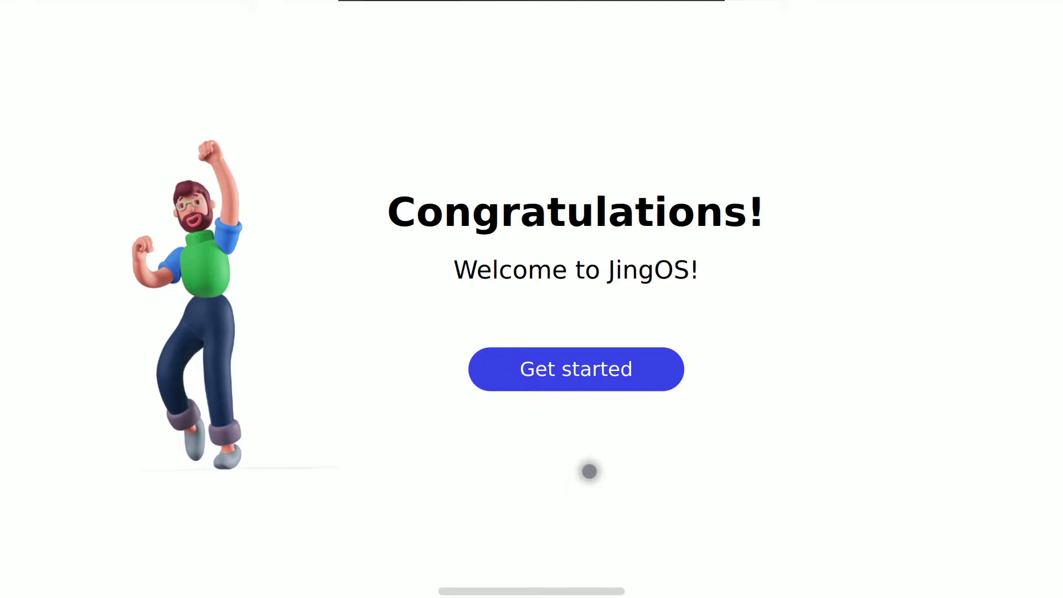
left_click(578, 381)
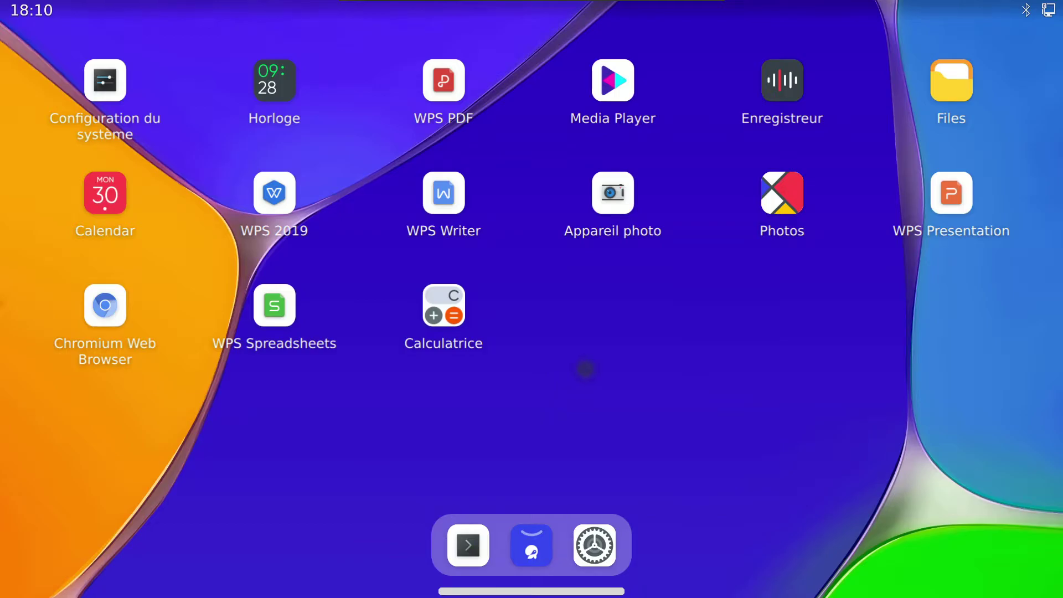
Step: Open the Compositeur page under Affichage et Écran in system settings
left_click(119, 92)
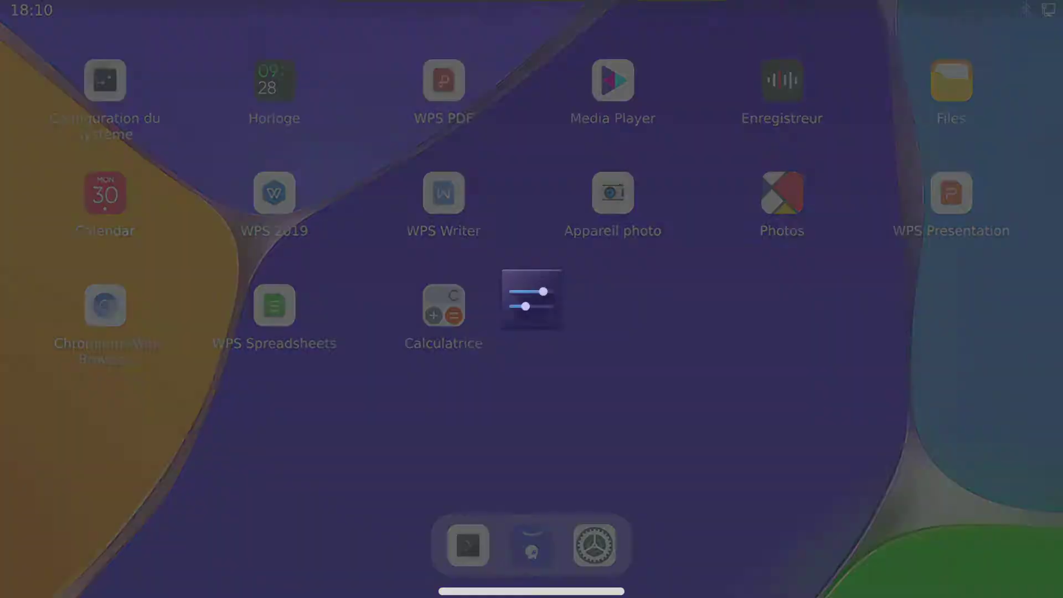
scroll(185, 427, "down", 5)
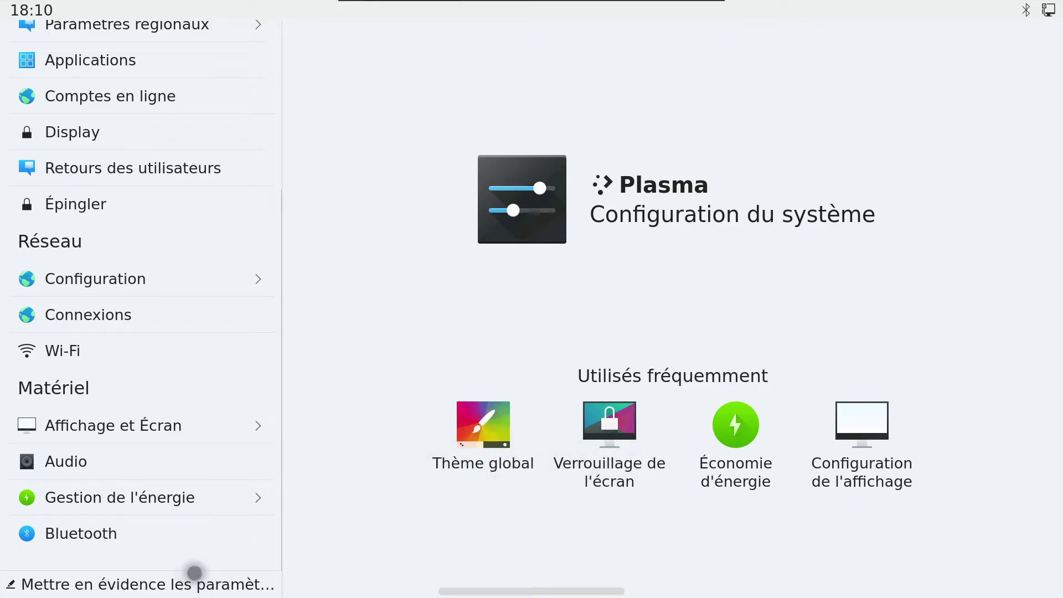
left_click(201, 435)
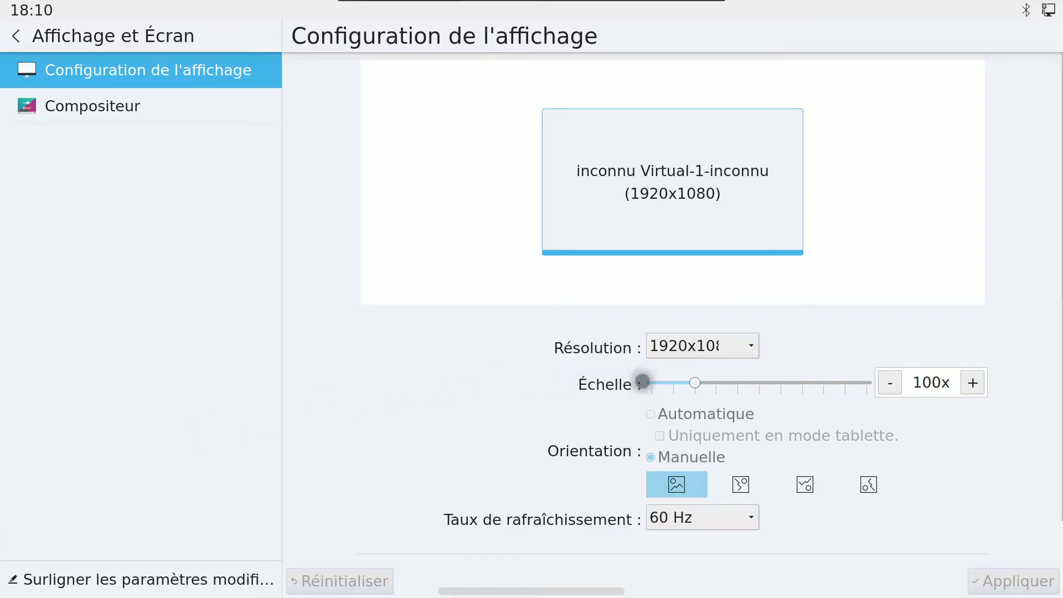
left_click(685, 524)
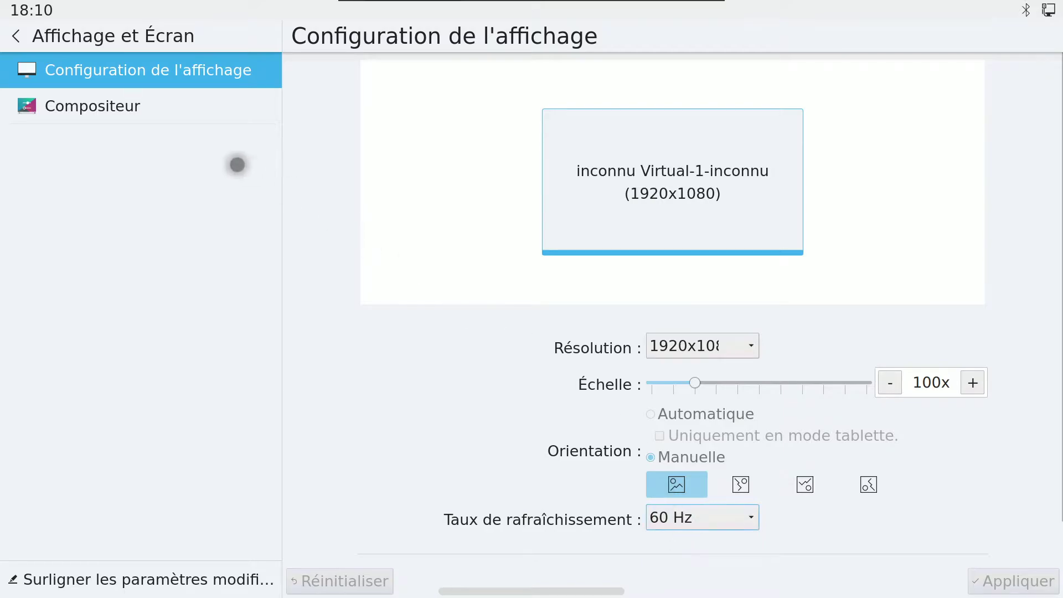
left_click(148, 108)
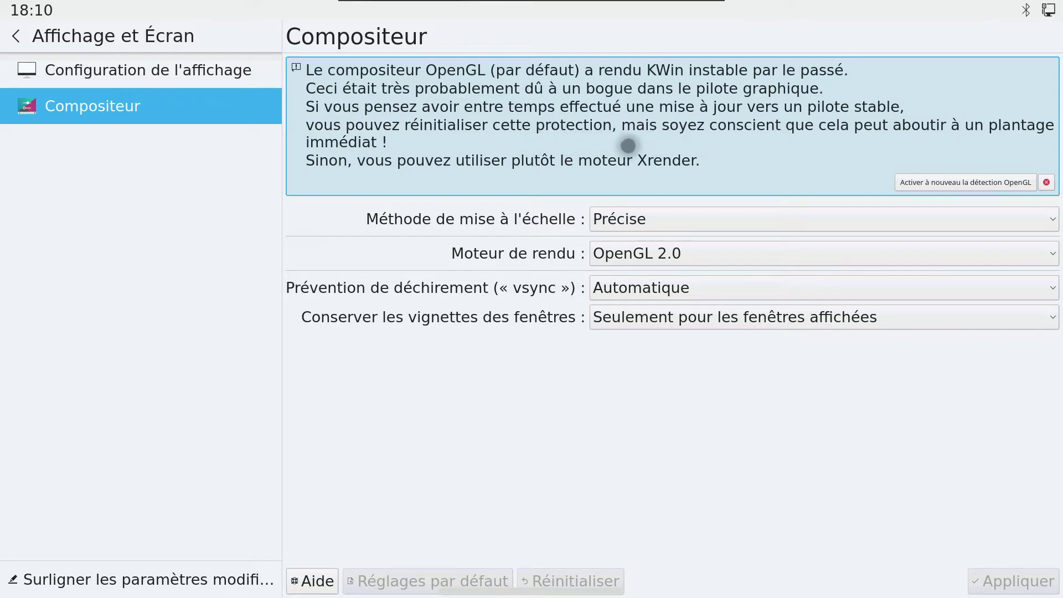
Step: Set Moteur de rendu to XRender, apply it, and bring up the VM's Power options
left_click(730, 252)
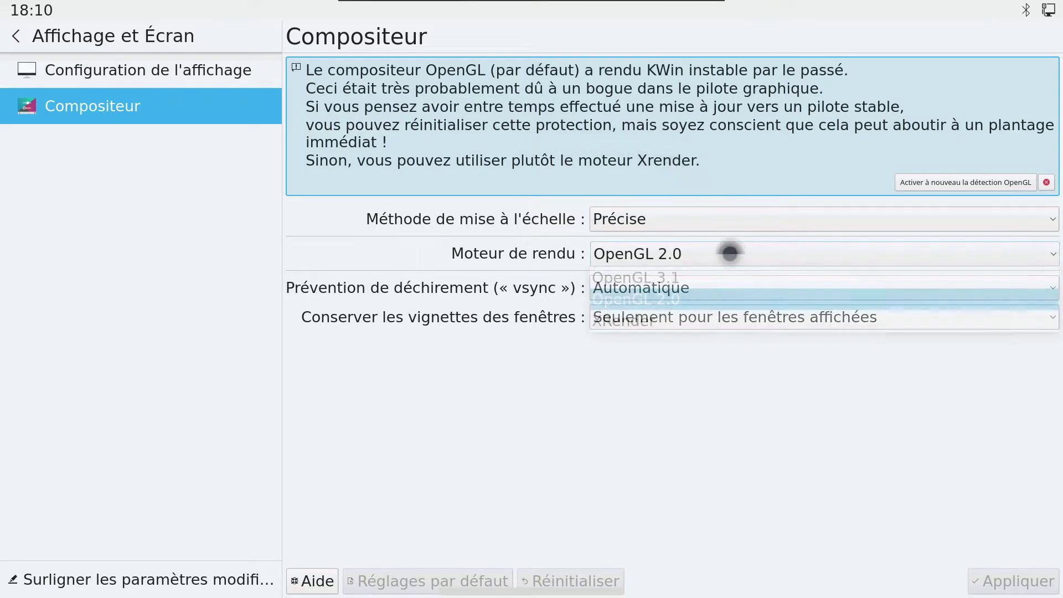
left_click(702, 323)
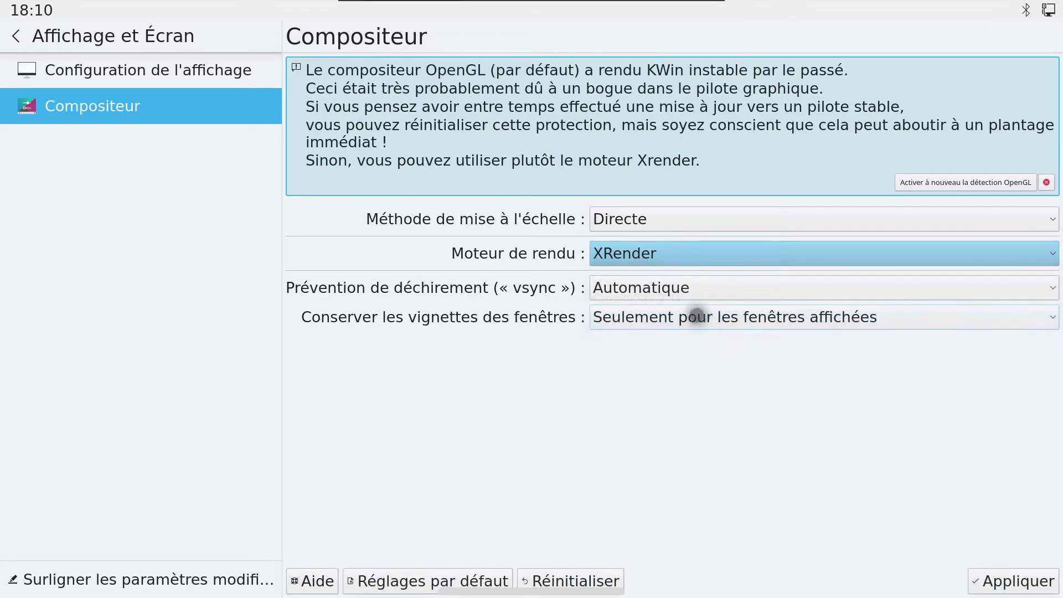
left_click(1000, 586)
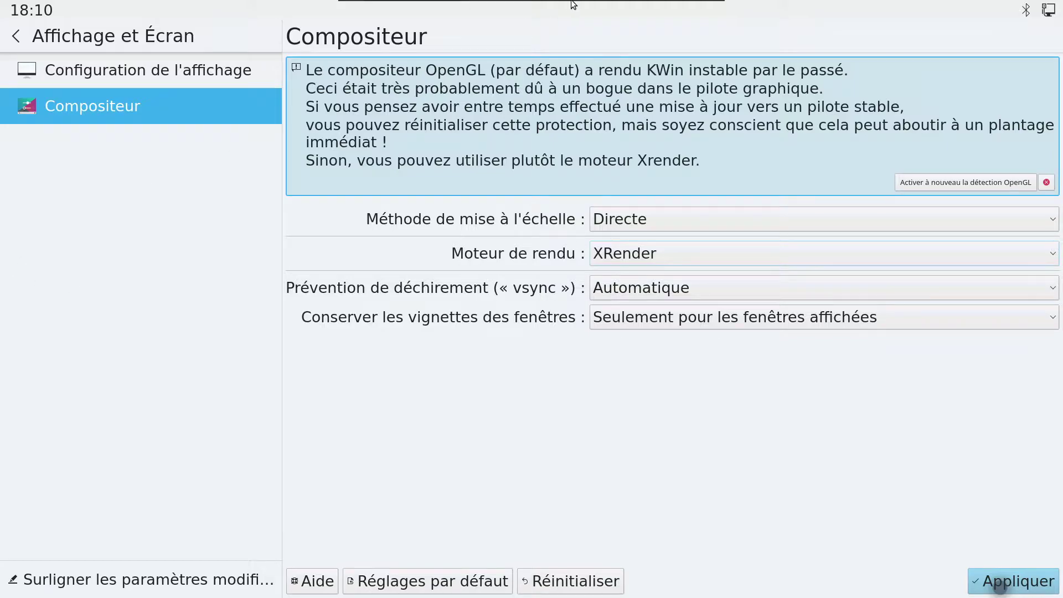
mouse_move(689, 7)
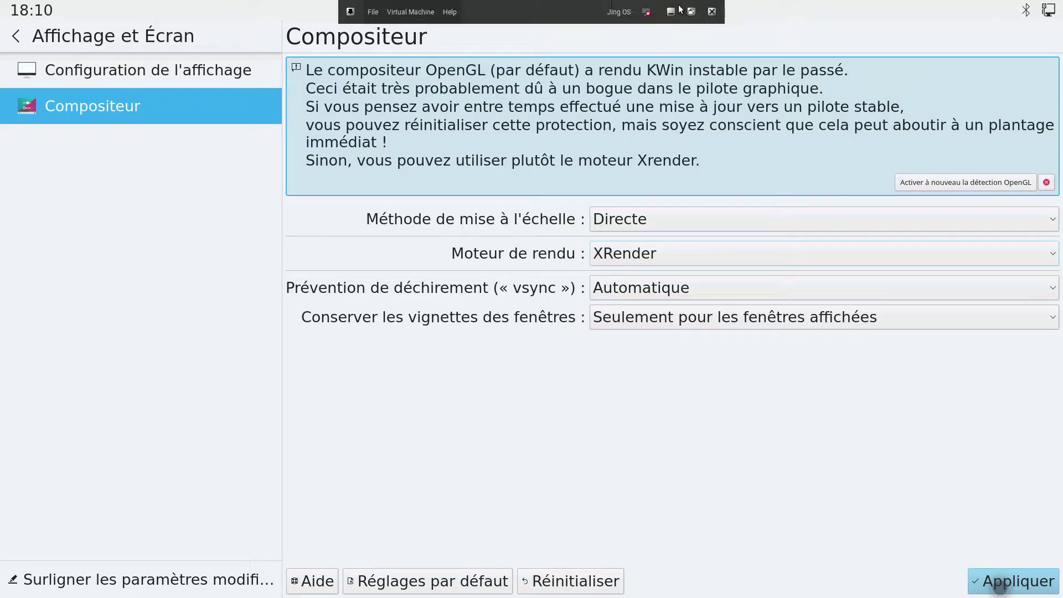
left_click(410, 11)
mouse_move(460, 83)
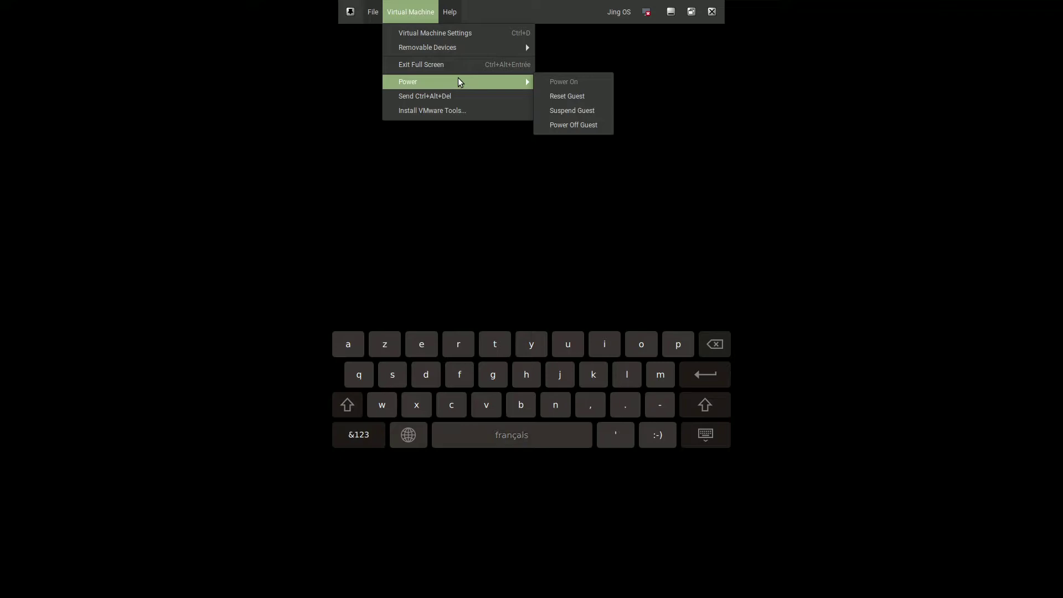
Step: Close the VM menu and log back in with the on-screen keyboard, retrying after the identification failure
left_click(456, 179)
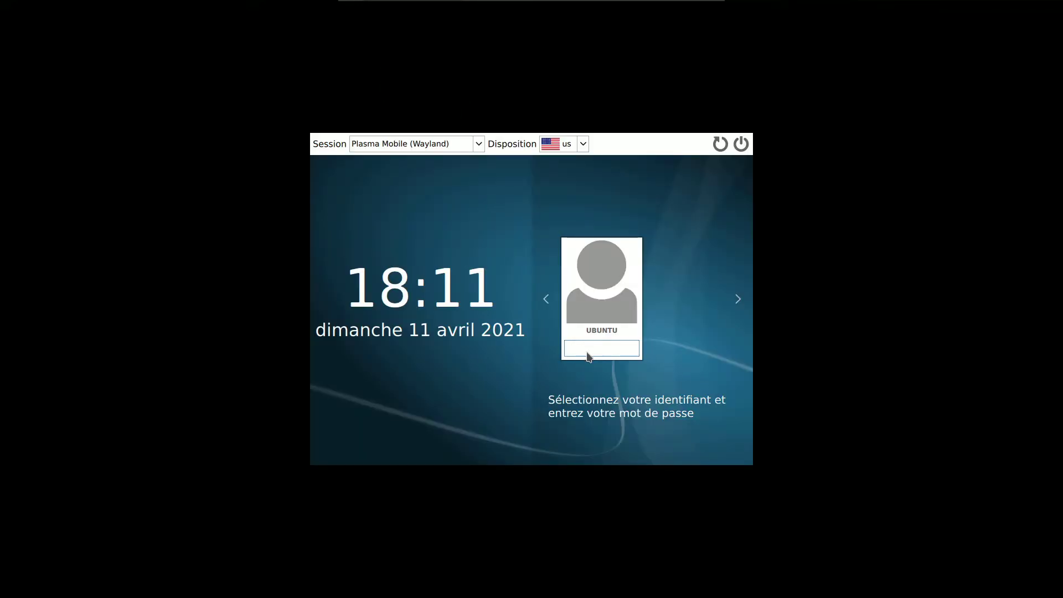
key("Return")
left_click(479, 143)
left_click(480, 143)
left_click(603, 344)
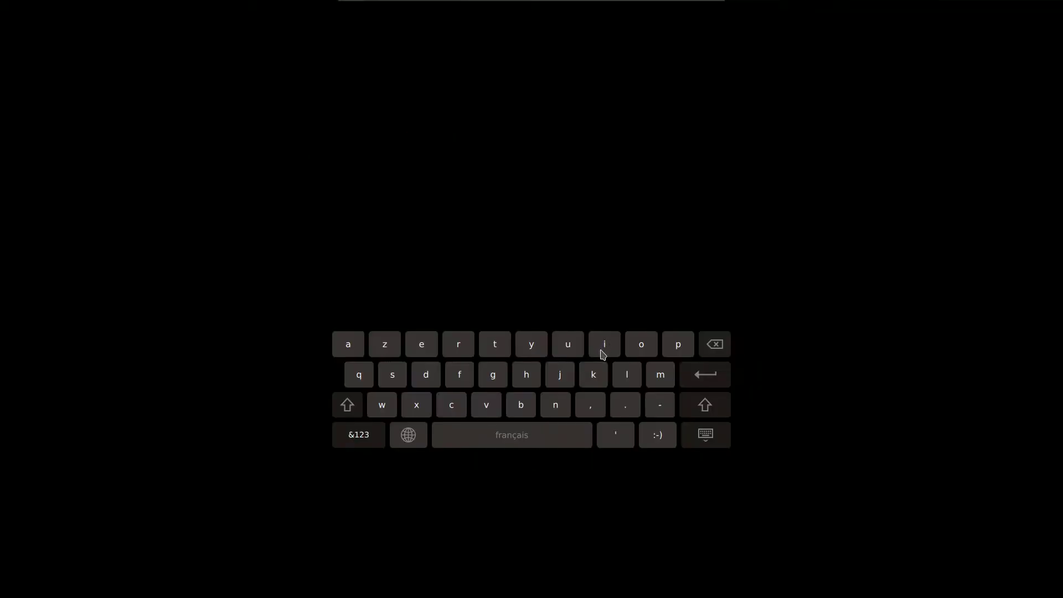
left_click(697, 380)
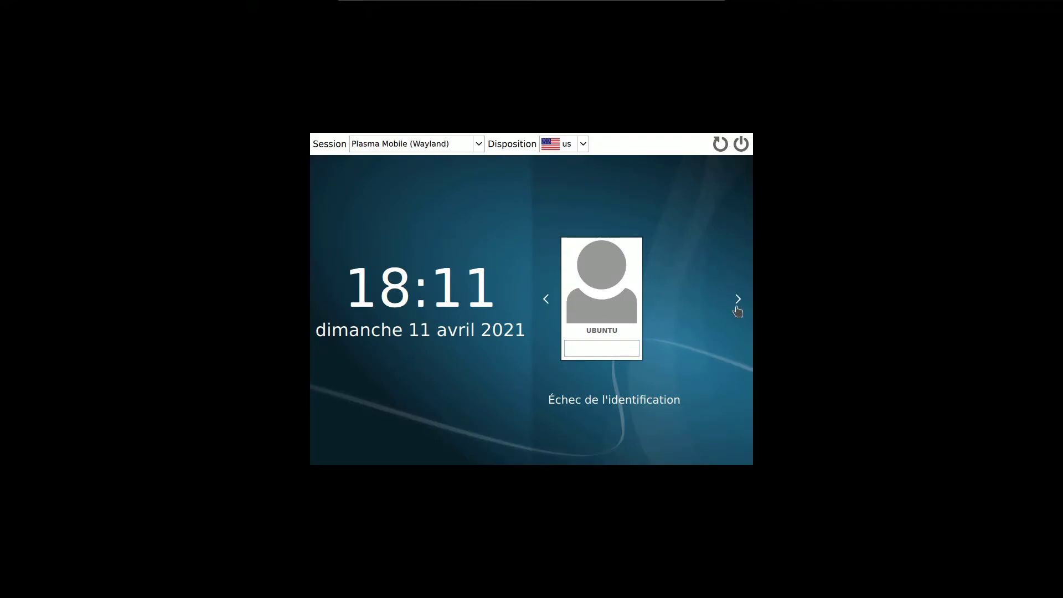
left_click(616, 350)
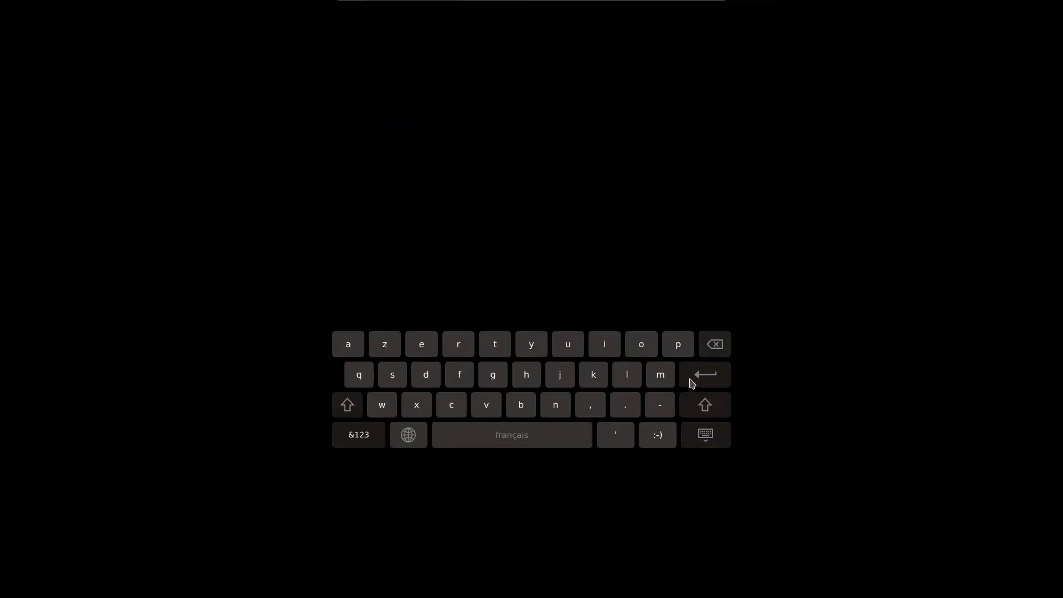
left_click(711, 381)
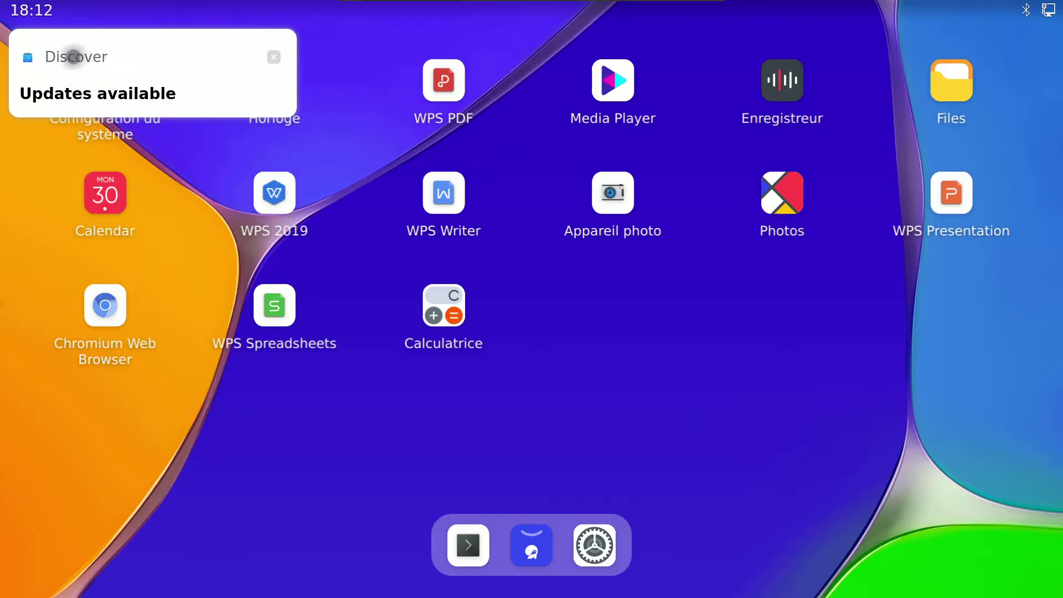
Step: Dismiss the Discover updates notification from the notification panel
left_click_drag(106, 3, 175, 391)
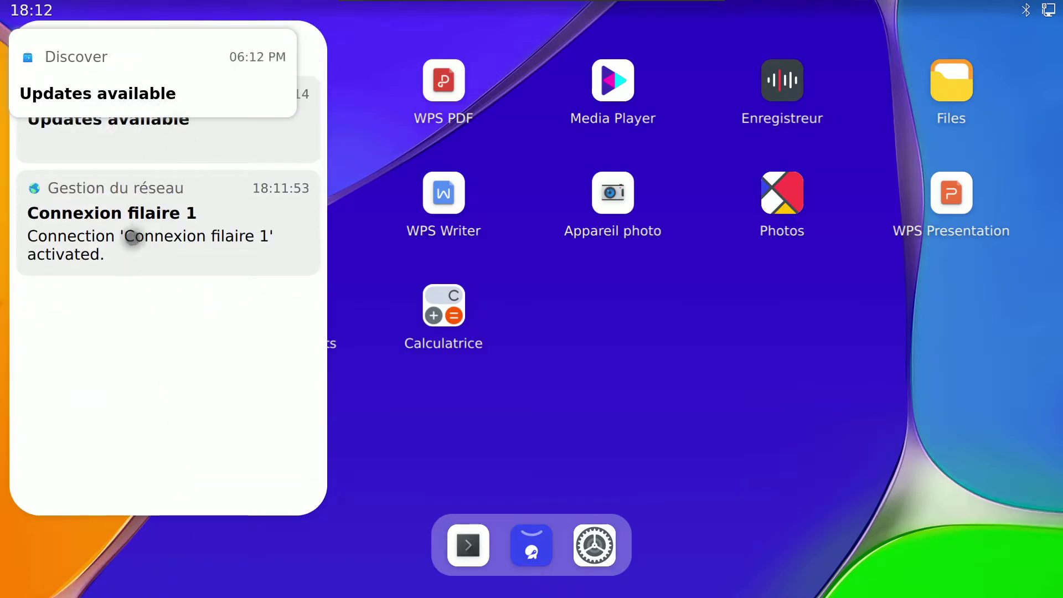
left_click(266, 67)
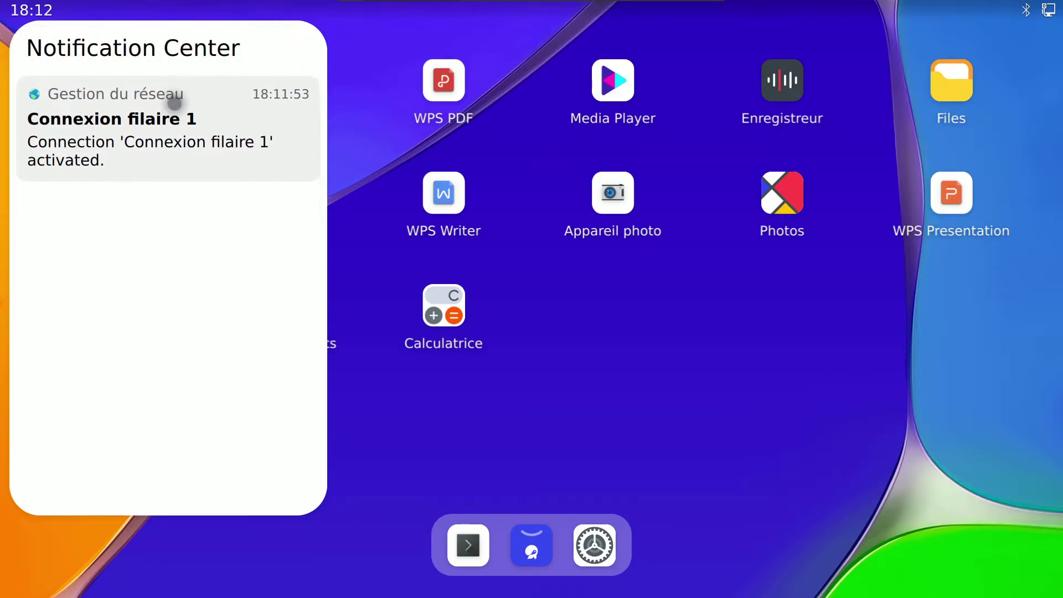
left_click(533, 361)
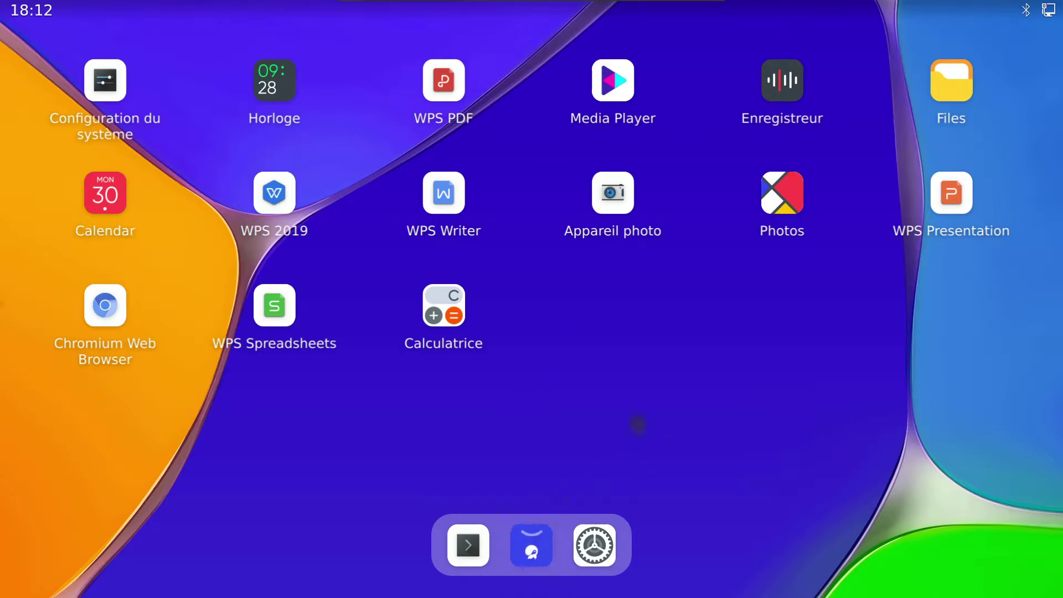
Step: Launch the Store by searching 'discover', view its featured apps, then return home
key("alt+space")
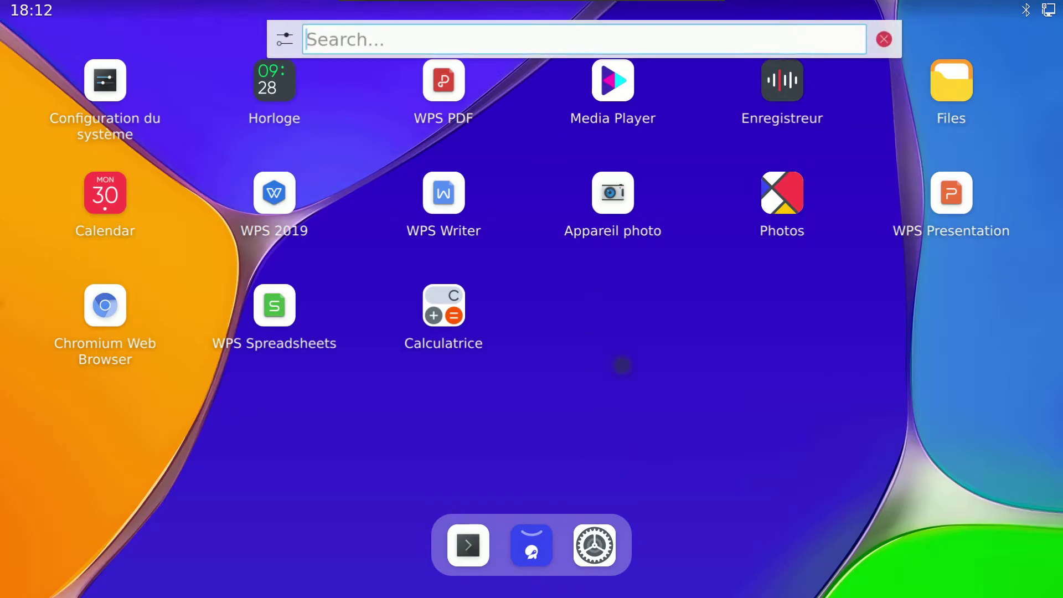
type("discover")
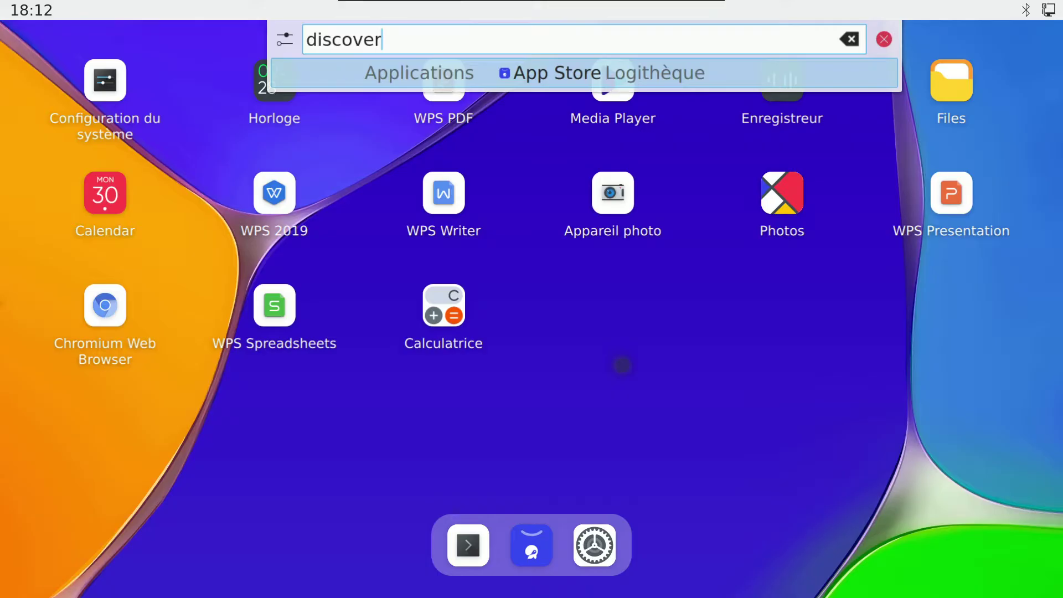
key("Return")
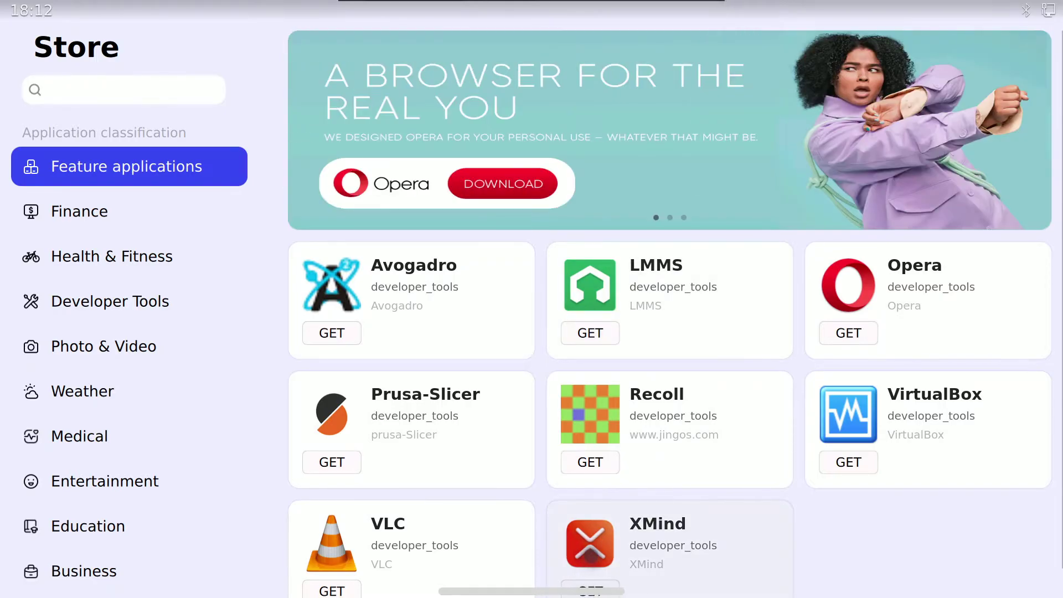
left_click(586, 592)
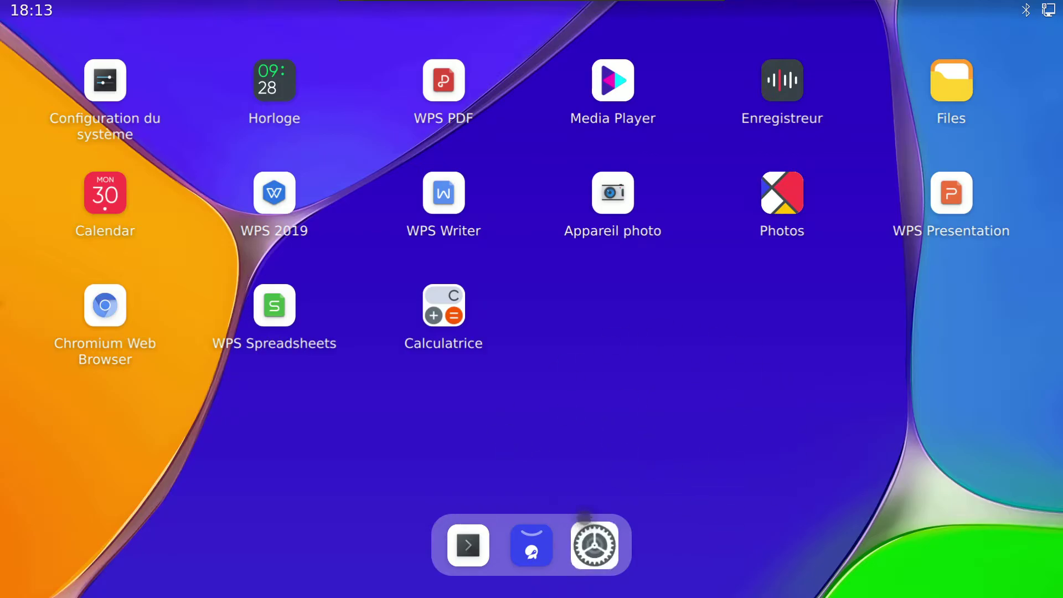
Step: Set the compositor's Moteur de rendu to OpenGL 3.1 and apply it
left_click(108, 84)
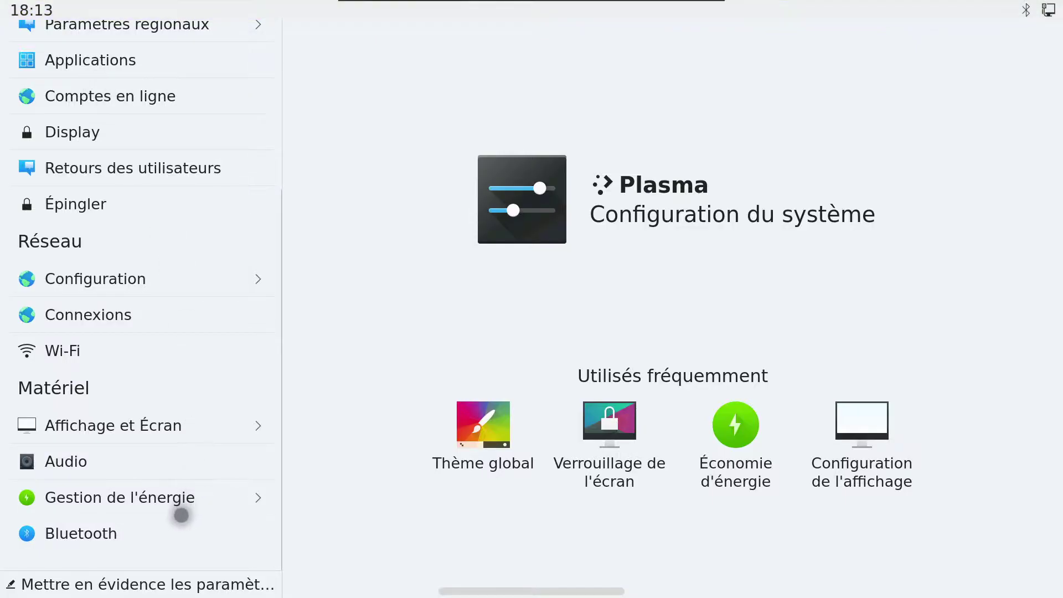
left_click(155, 426)
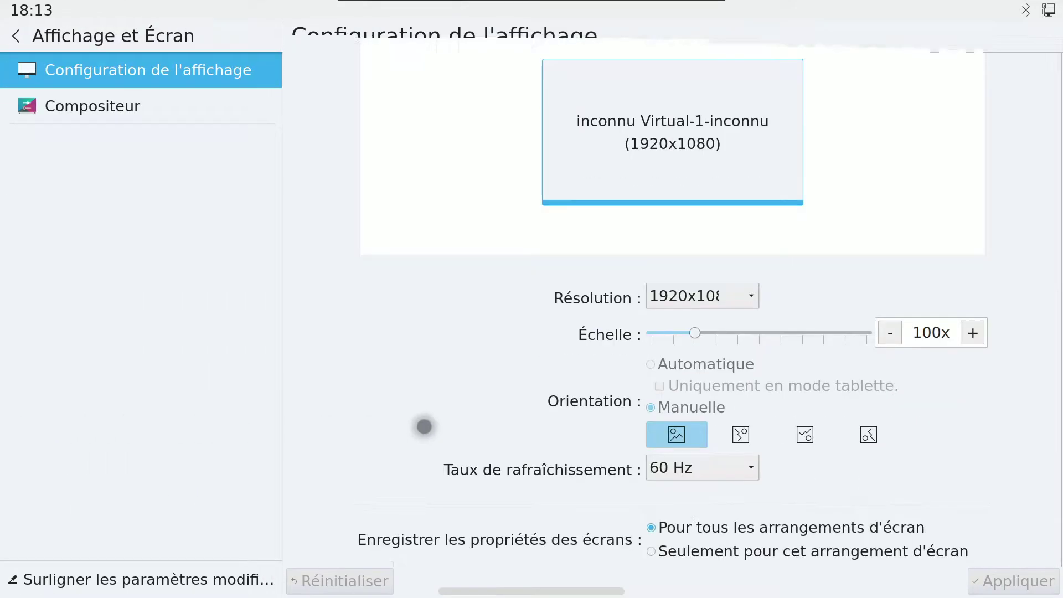
left_click(216, 115)
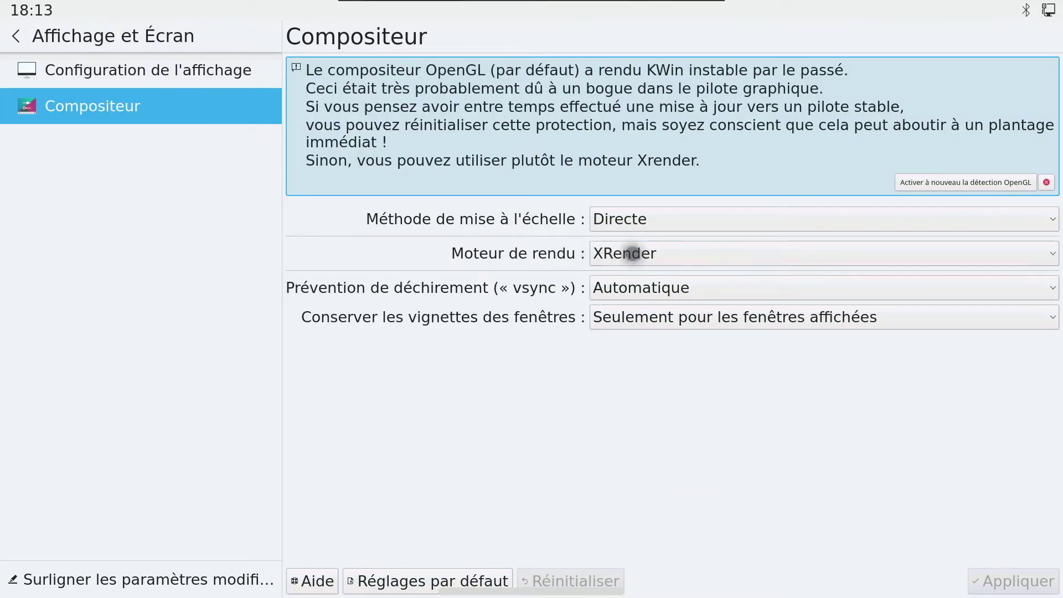
left_click(628, 253)
left_click(652, 280)
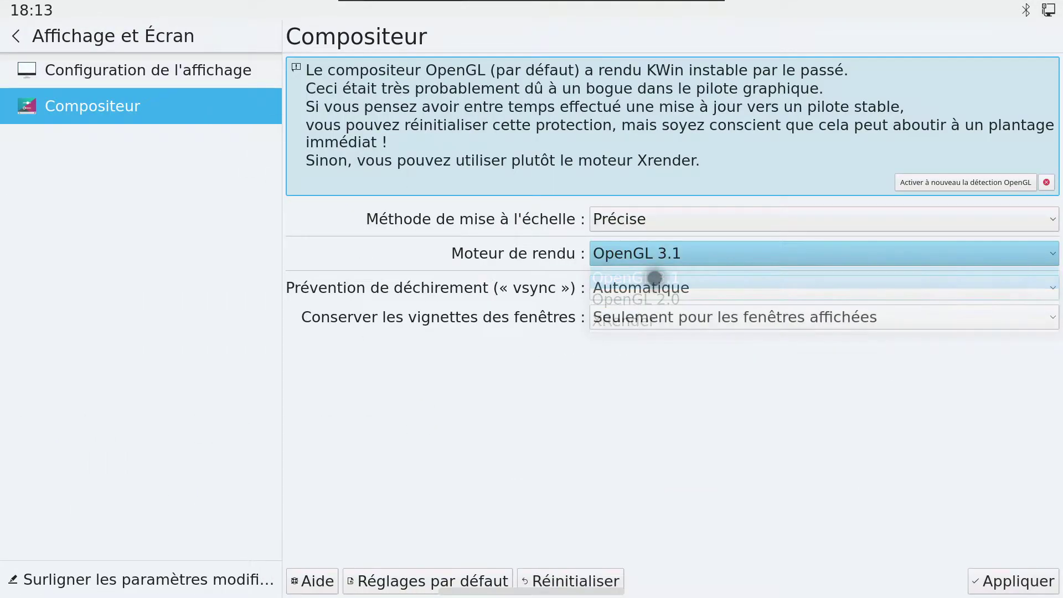
left_click(999, 582)
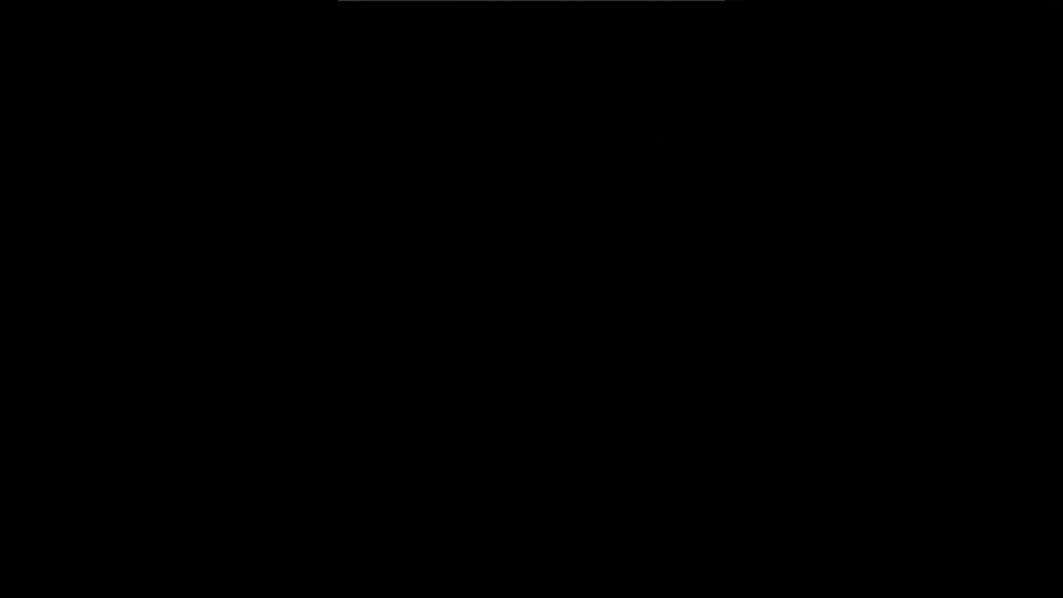
Step: Reset the virtual machine via Power > Reset Guest and confirm
mouse_move(651, 4)
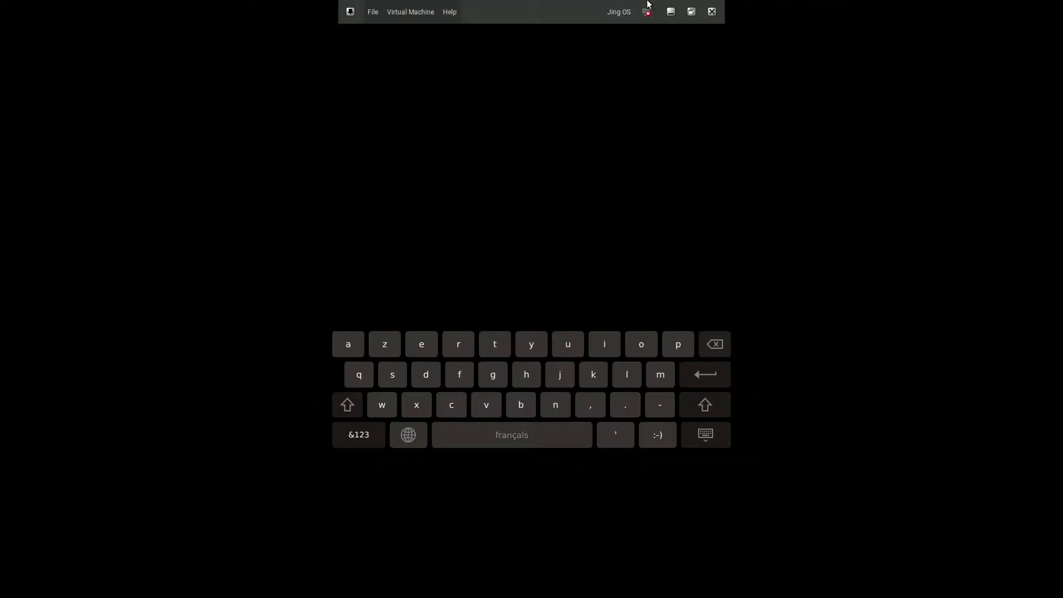
left_click(398, 14)
mouse_move(527, 81)
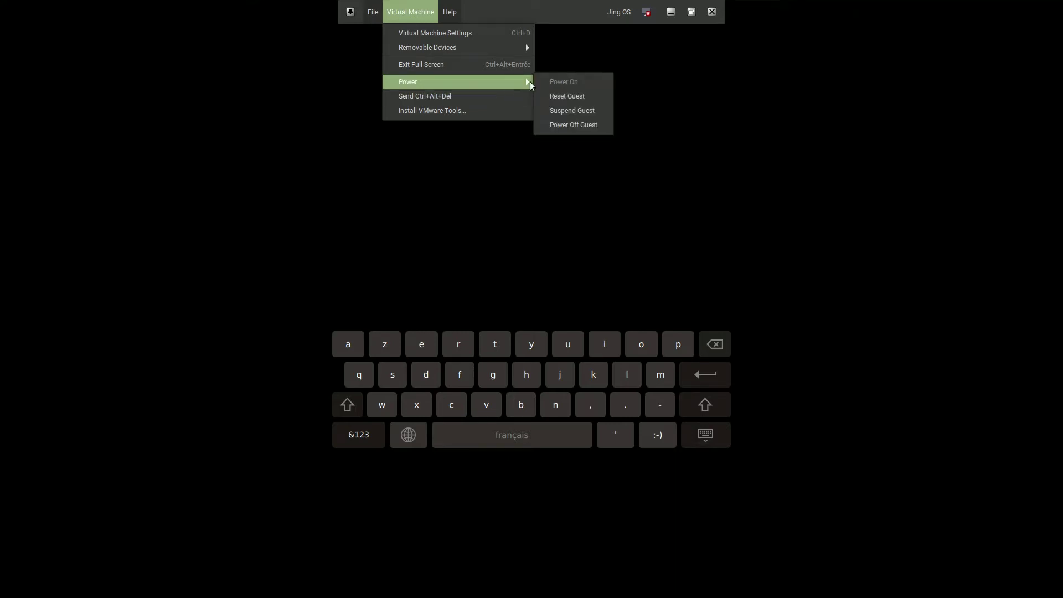
left_click(573, 96)
left_click(591, 343)
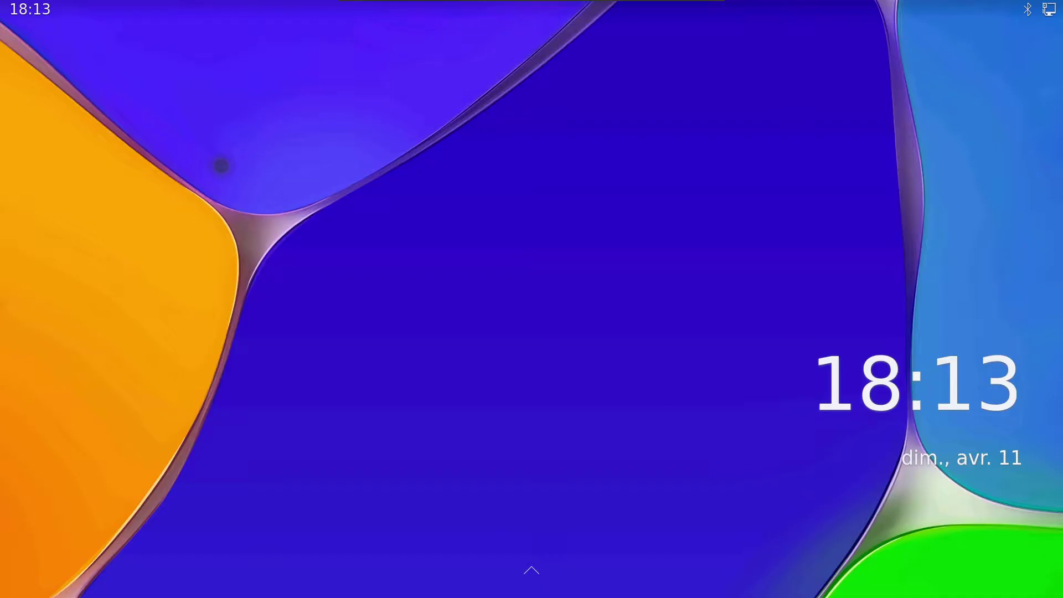
Step: Unlock the device by swiping past the lock screen and entering the PIN
left_click_drag(405, 456, 558, 306)
left_click(441, 184)
left_click(527, 193)
left_click(615, 199)
left_click(450, 285)
left_click(527, 277)
left_click(612, 279)
Step: Re-enable OpenGL detection in Display and Screen > Compositor, then return home
left_click_drag(468, 346, 929, 364)
left_click(105, 81)
scroll(148, 468, "down", 5)
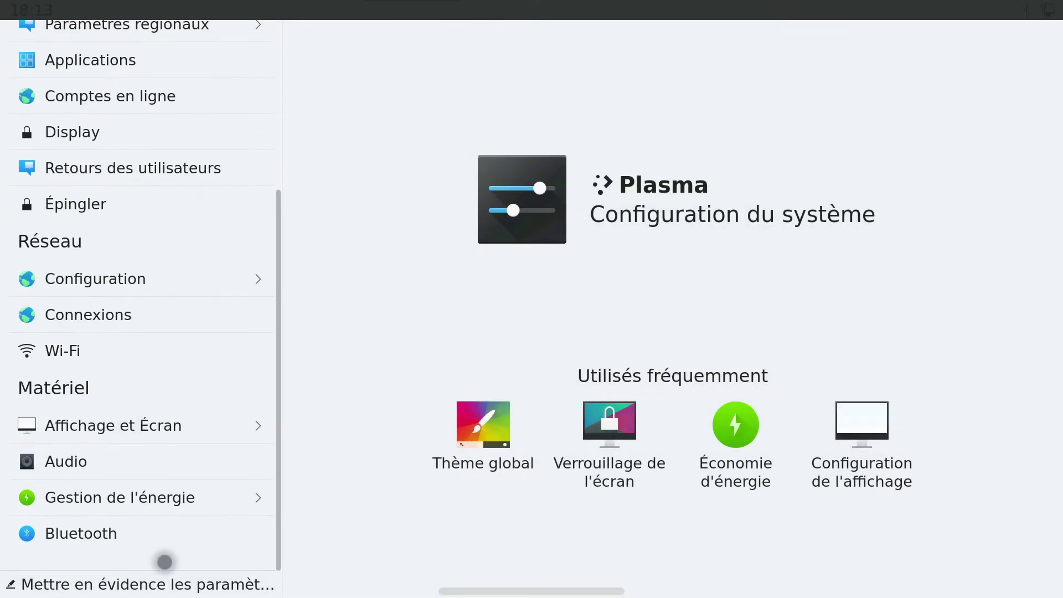
left_click(142, 425)
left_click(167, 106)
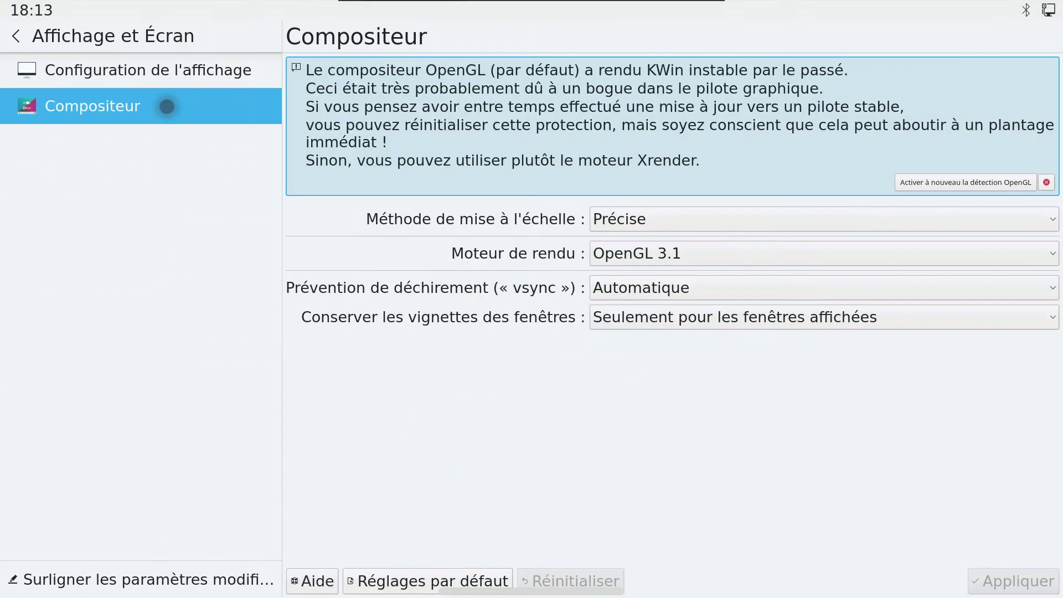
left_click(965, 182)
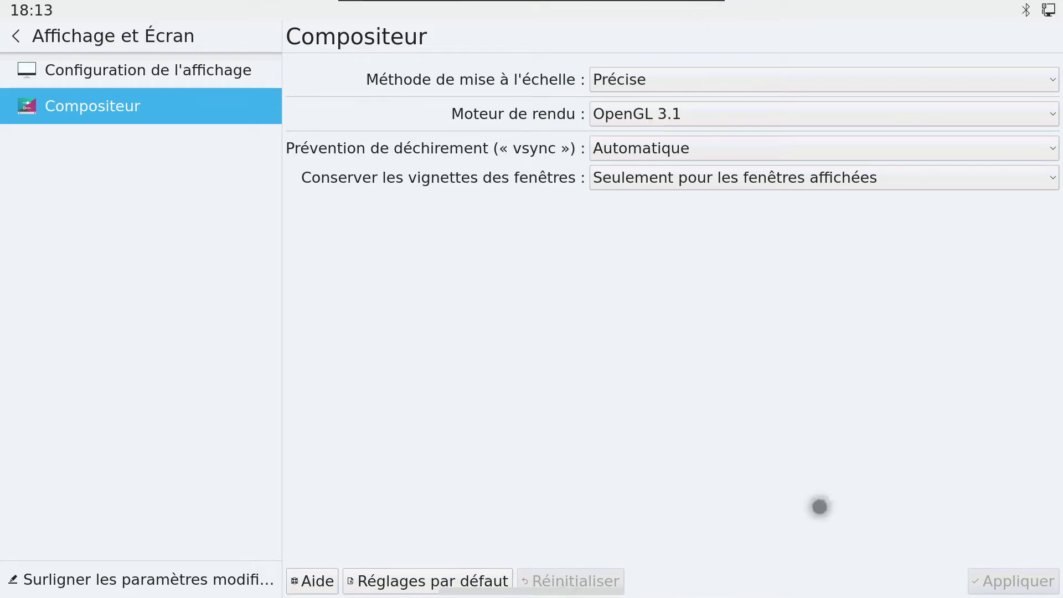
left_click(534, 591)
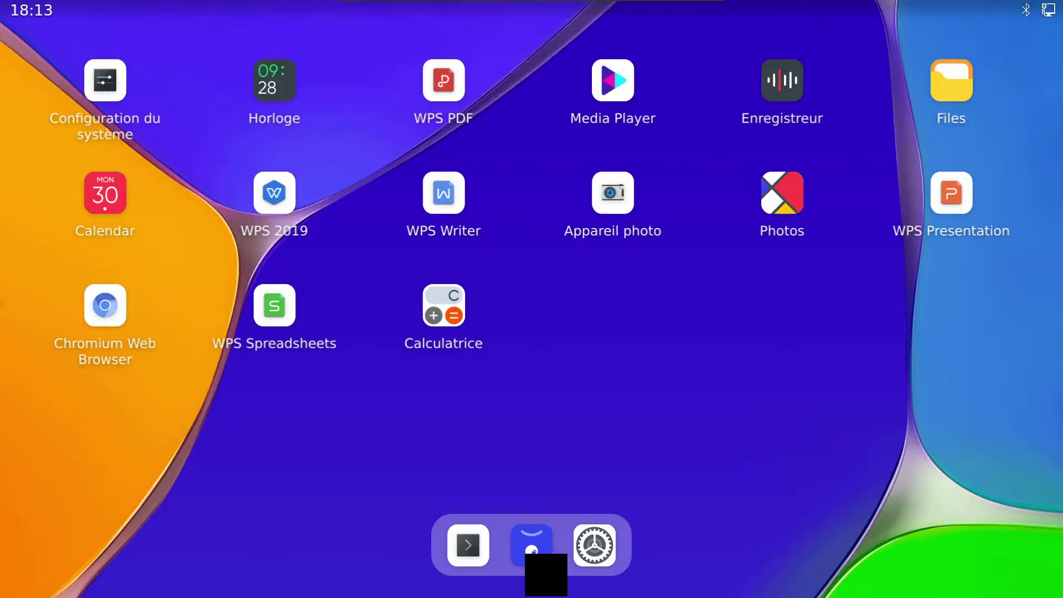
Step: Swipe back and forth across the home screen pages
left_click_drag(605, 343, 107, 380)
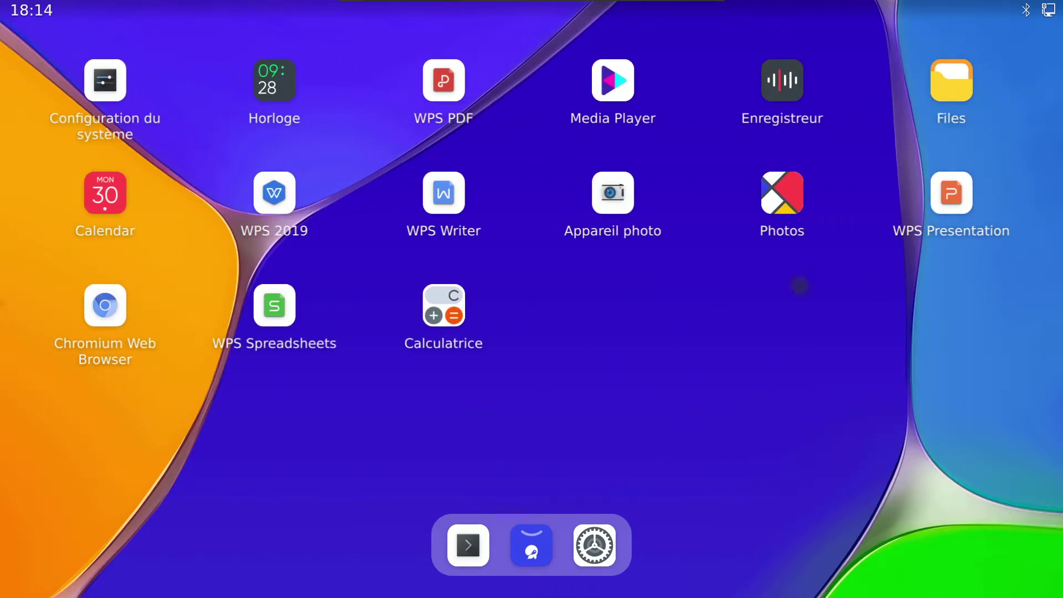
left_click_drag(709, 474, 58, 411)
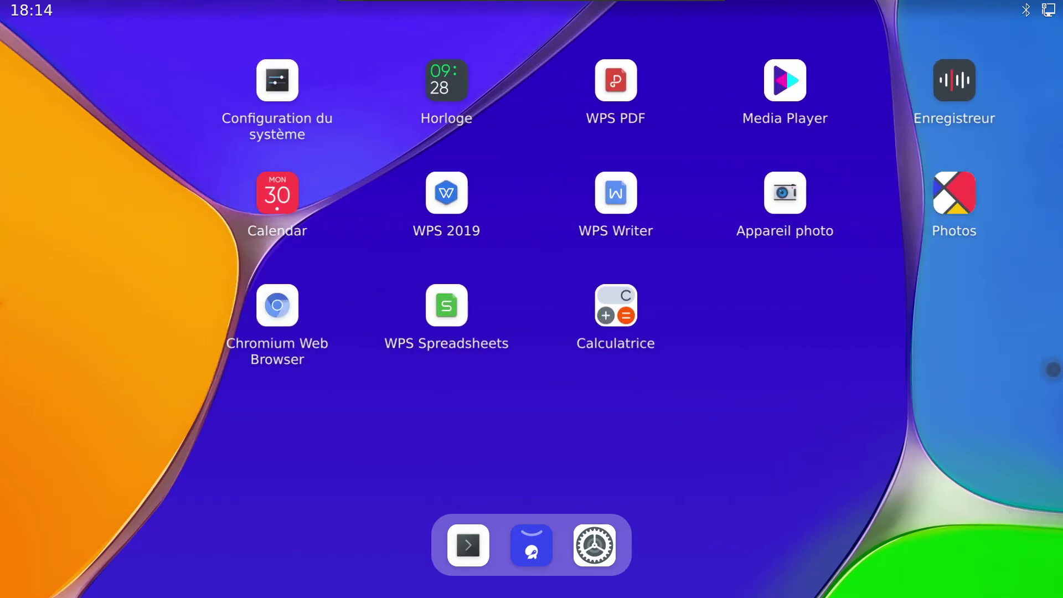
left_click_drag(1059, 373, 764, 387)
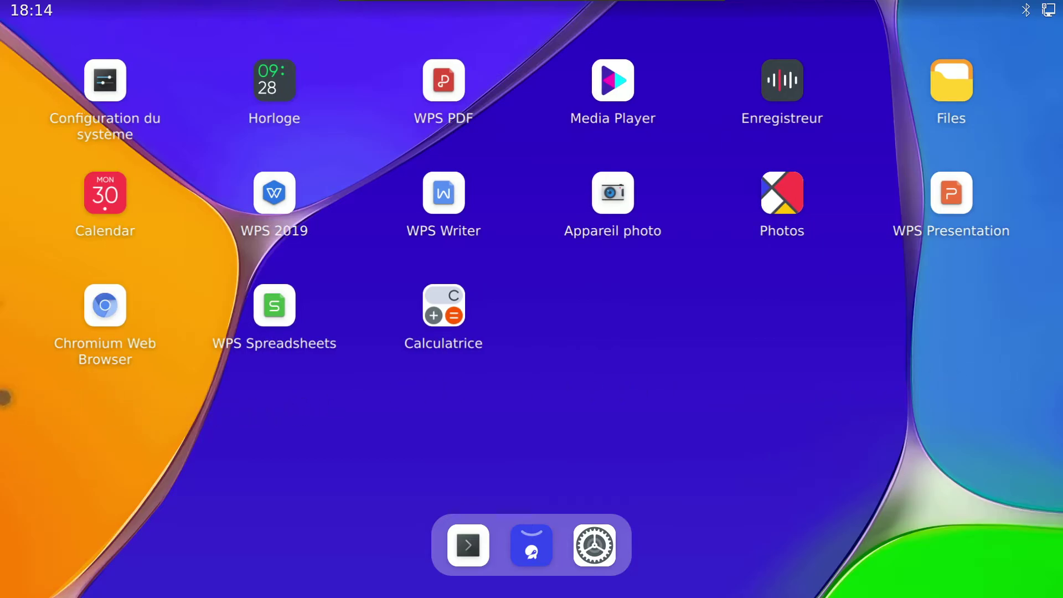
left_click_drag(78, 399, 607, 394)
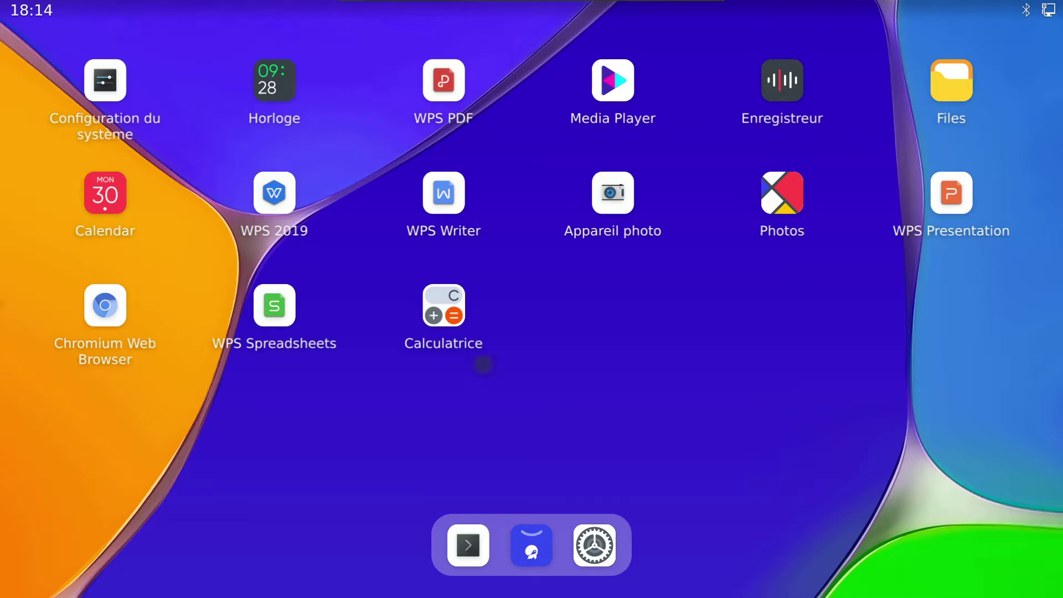
Step: In the Store, view LMMS under developer_tools, then open Opera's page and request it
left_click(534, 545)
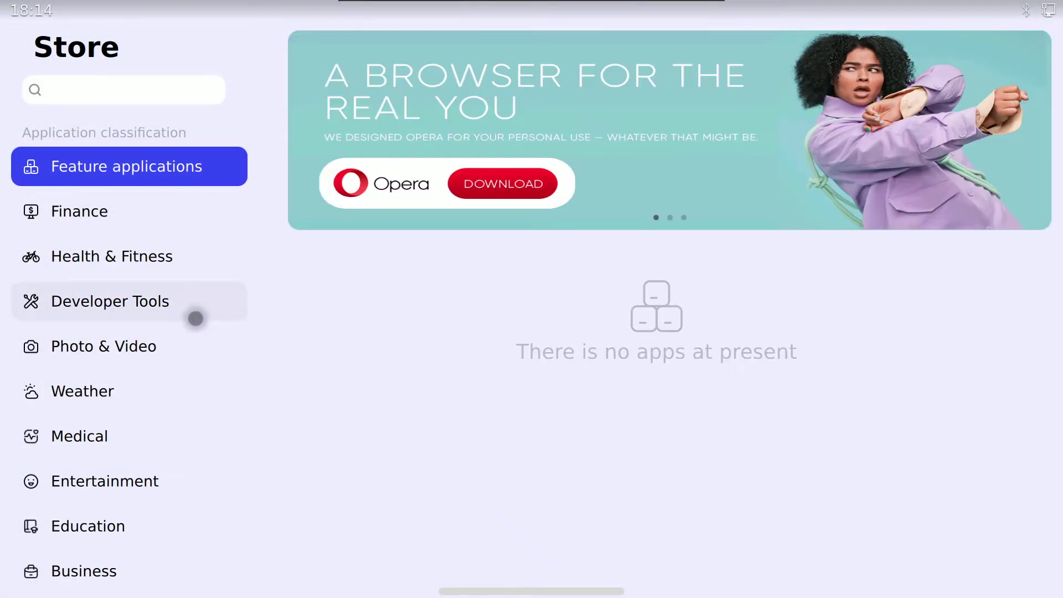
left_click(195, 319)
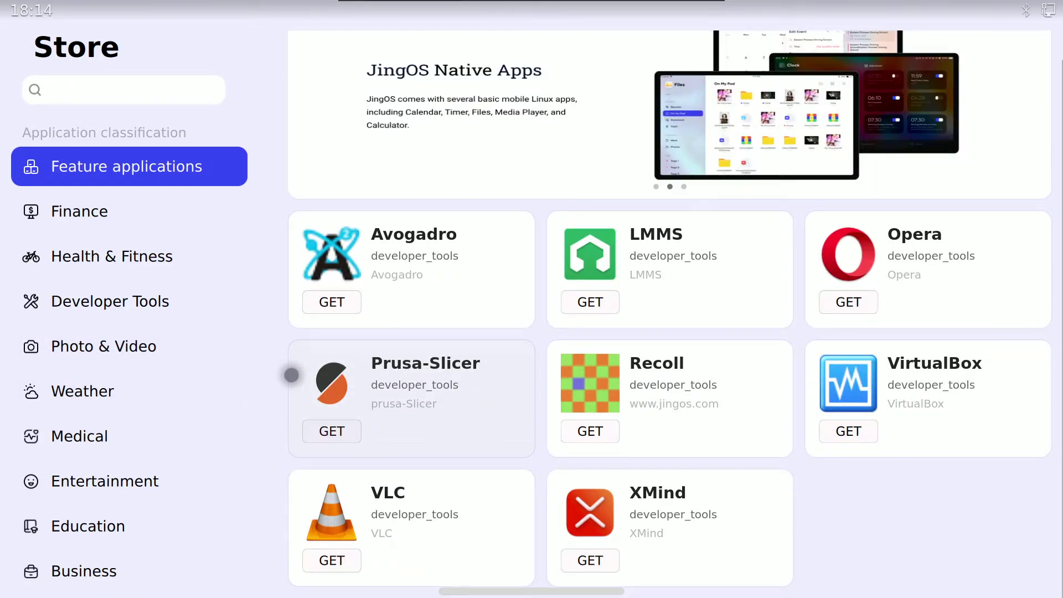
left_click(652, 264)
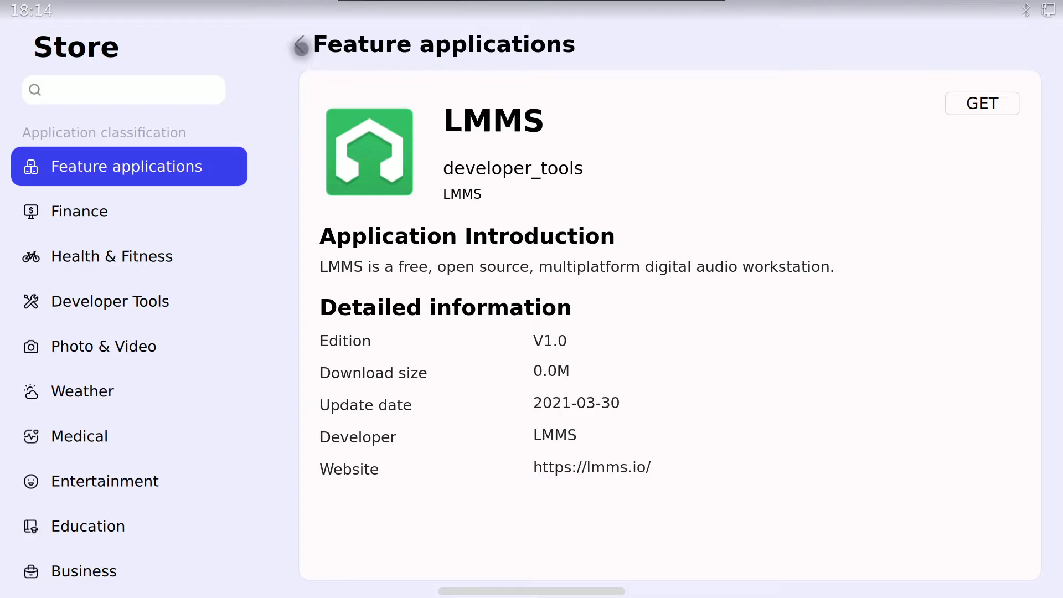
left_click(299, 45)
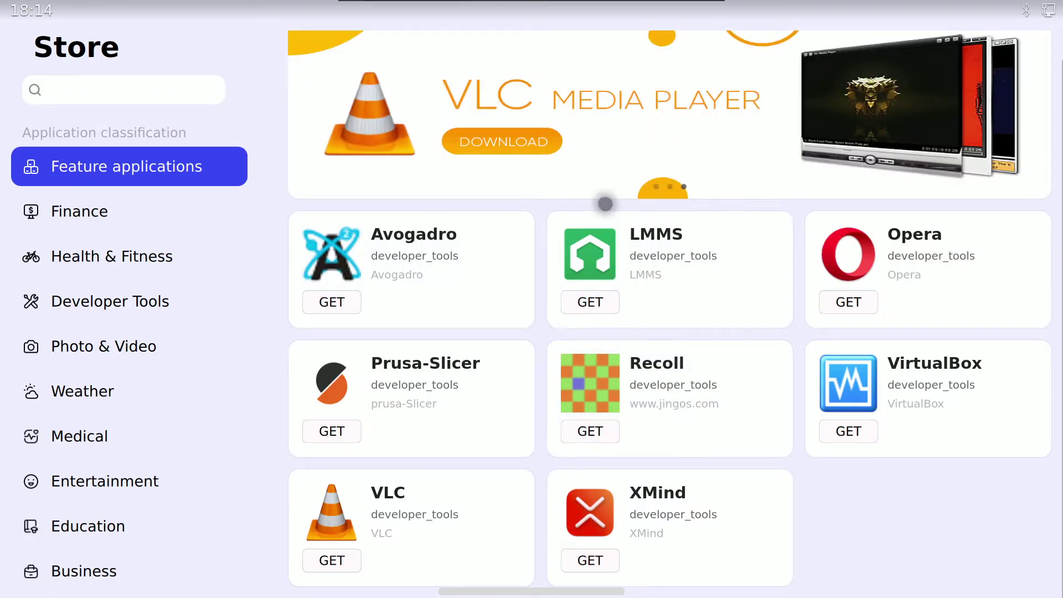
left_click(860, 247)
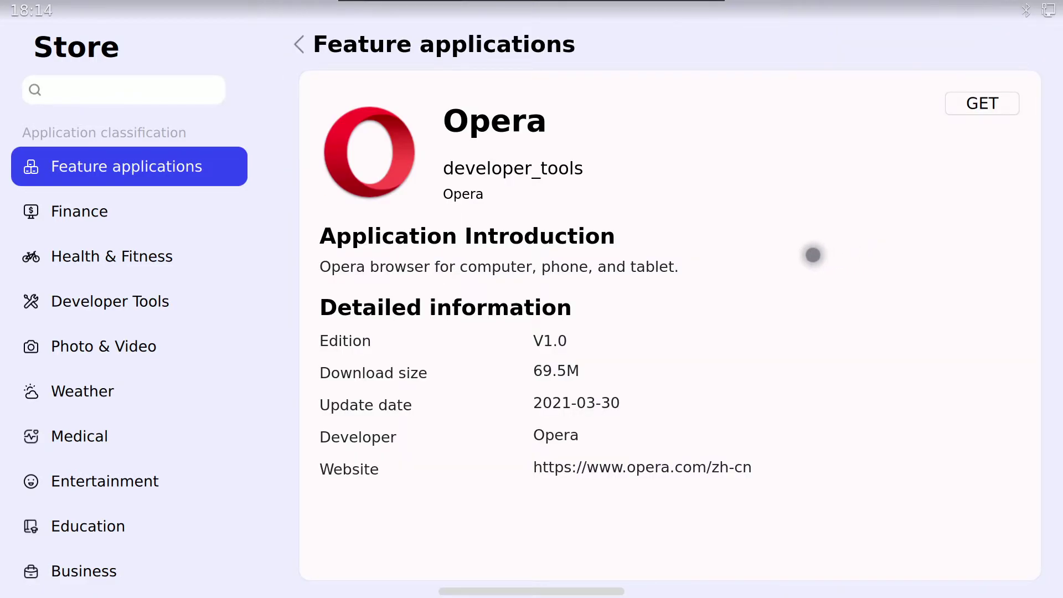
left_click(965, 106)
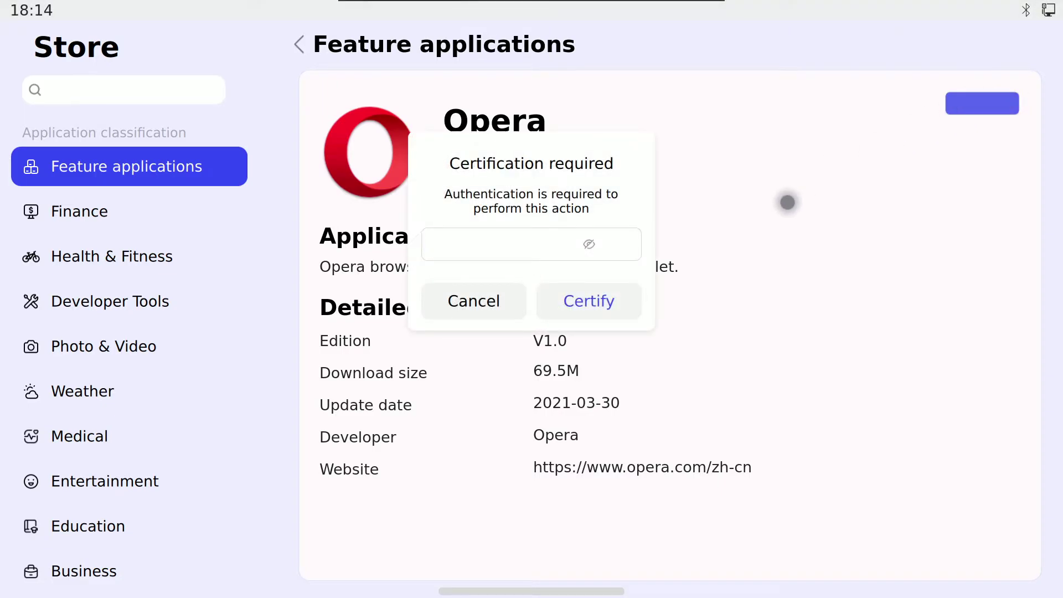
Step: Authenticate Opera's download with the user password, then launch Opera from the home screen
left_click(603, 302)
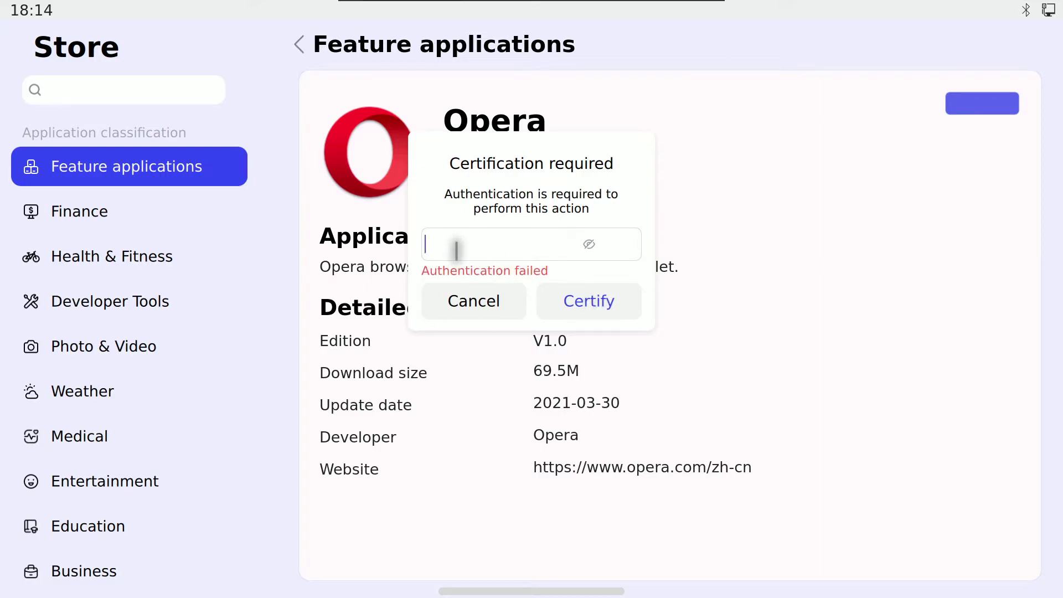
type("123")
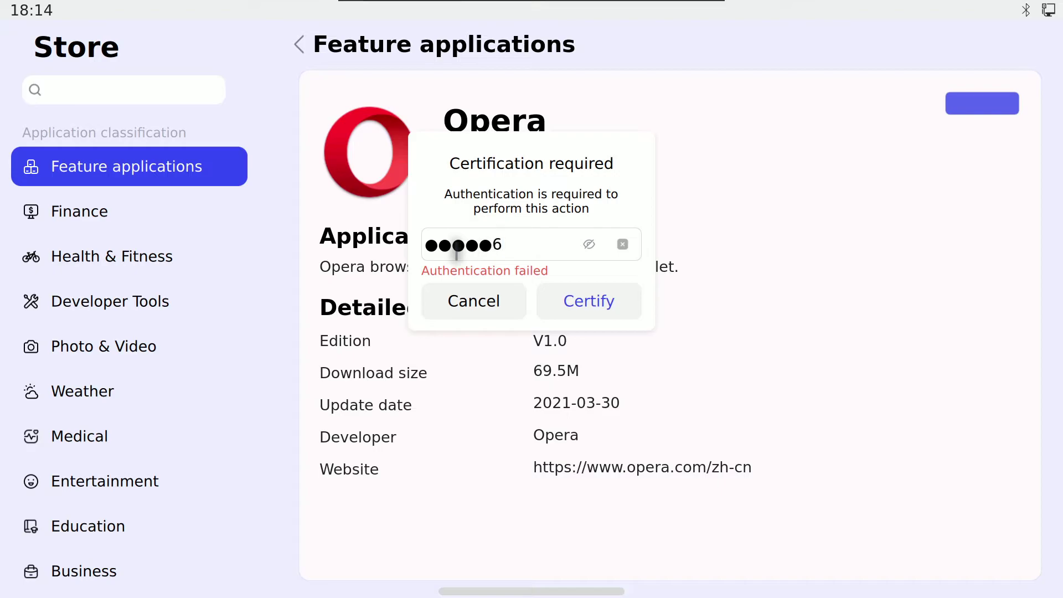
key("Return")
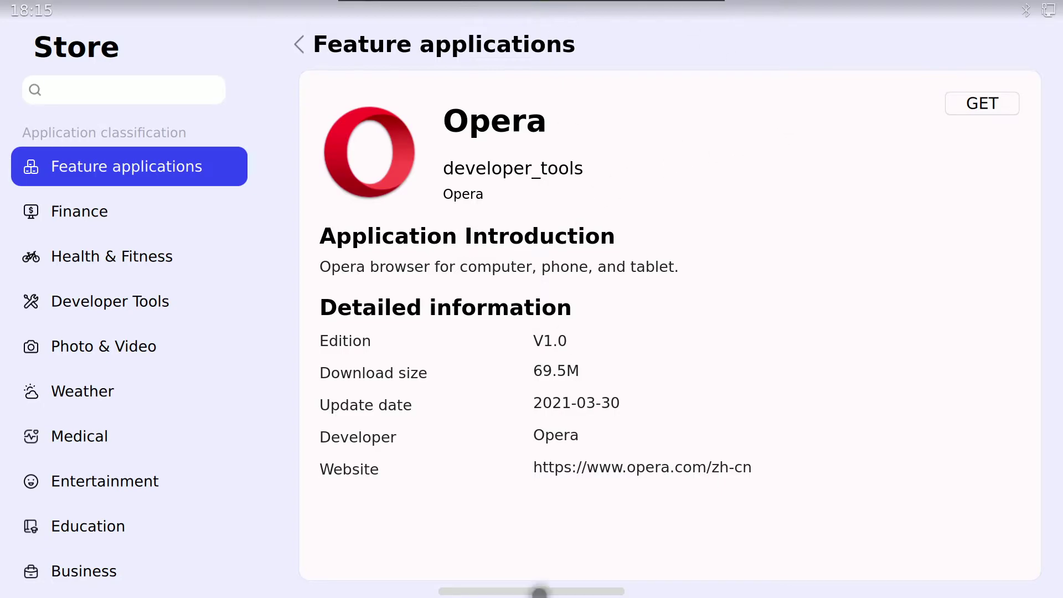
left_click_drag(539, 592, 468, 547)
left_click(614, 304)
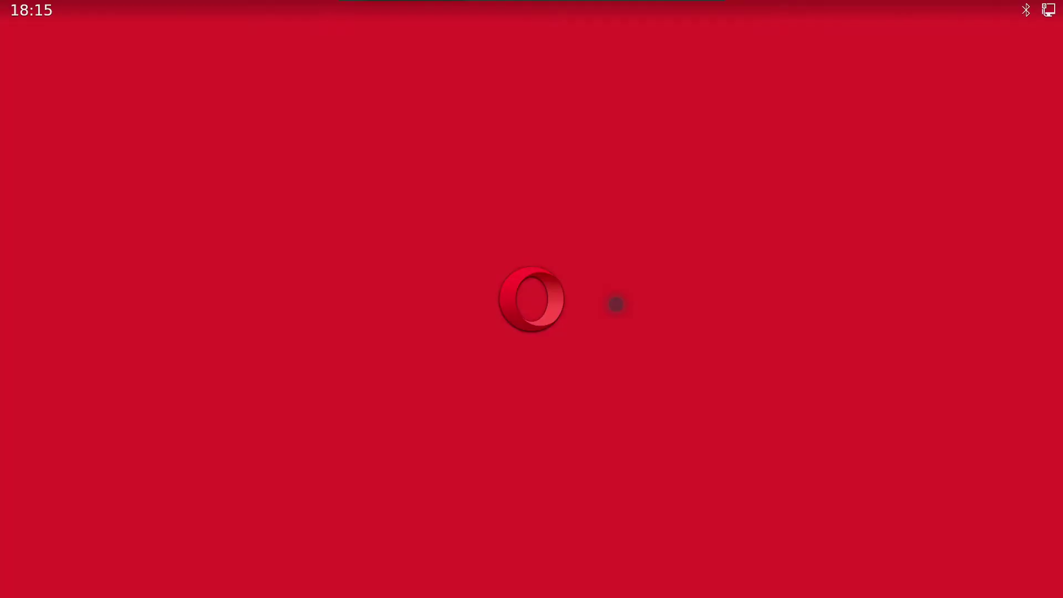
Step: Scroll through Opera's welcome page, then return home and check for another app page
scroll(883, 453, "down", 1)
scroll(883, 452, "down", 10)
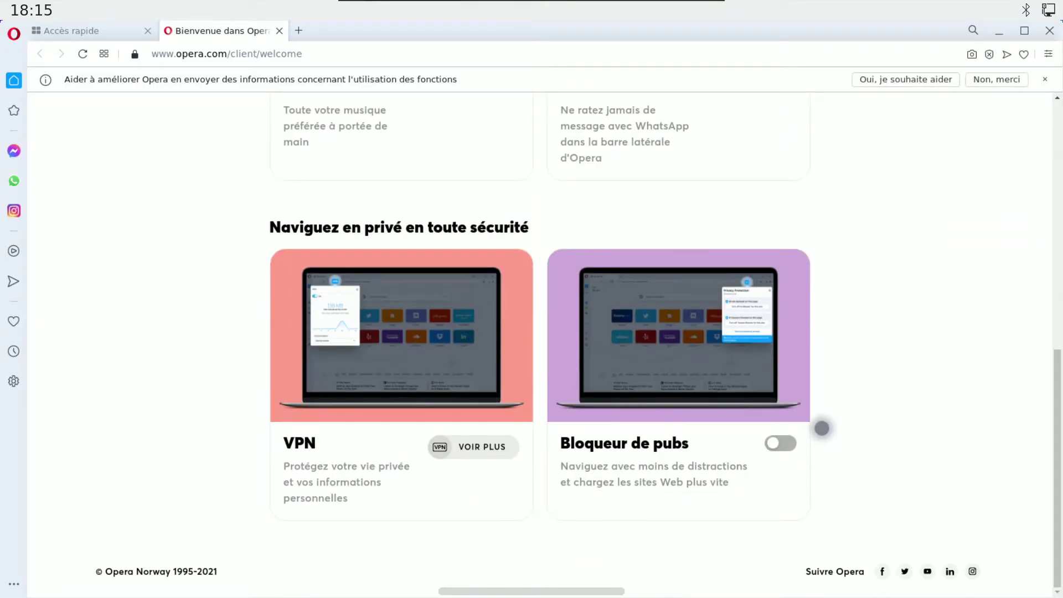
scroll(822, 428, "up", 10)
scroll(822, 427, "down", 4)
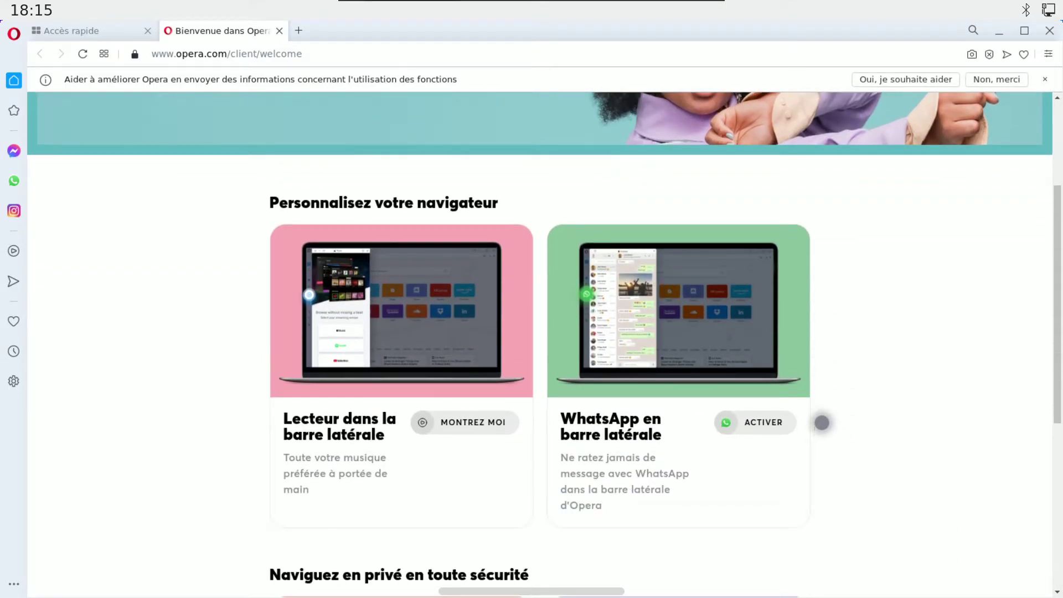
left_click(587, 591)
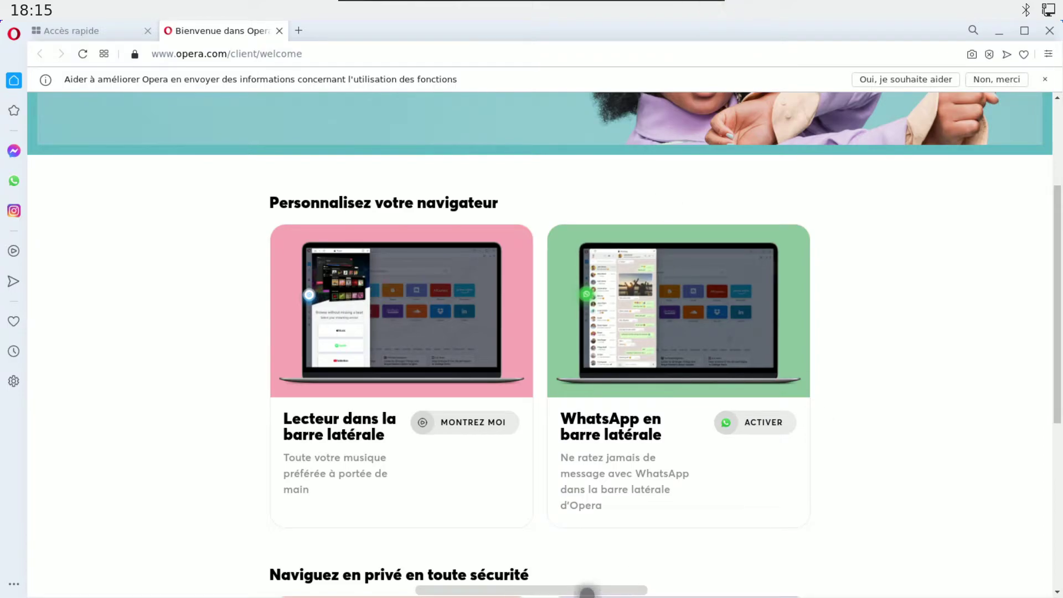
left_click_drag(653, 375, 672, 396)
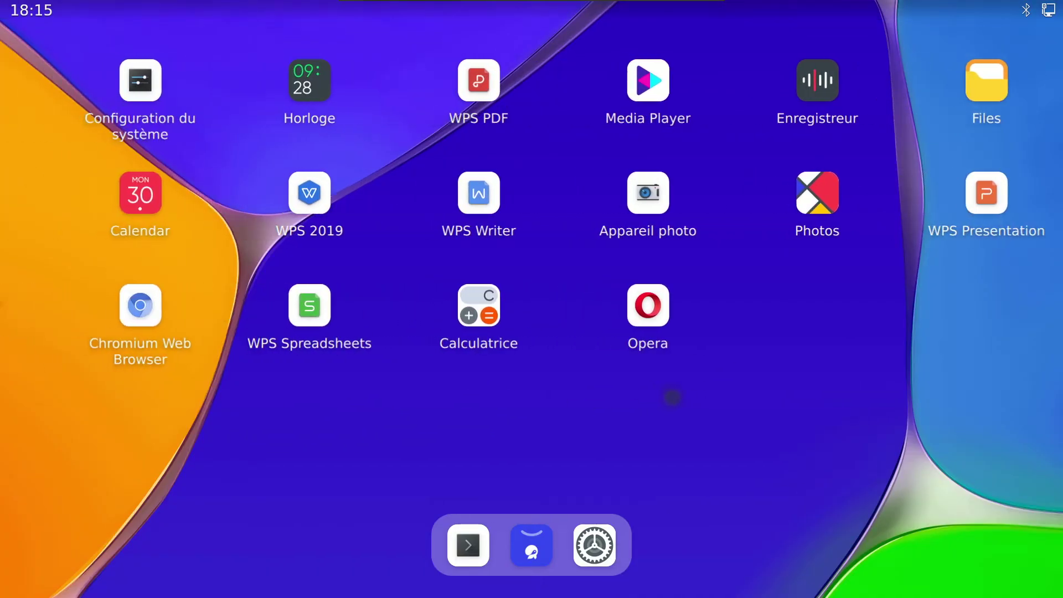
Step: In Konsole, install neofetch via sudo apt, confirming with o, then run neofetch
left_click(468, 546)
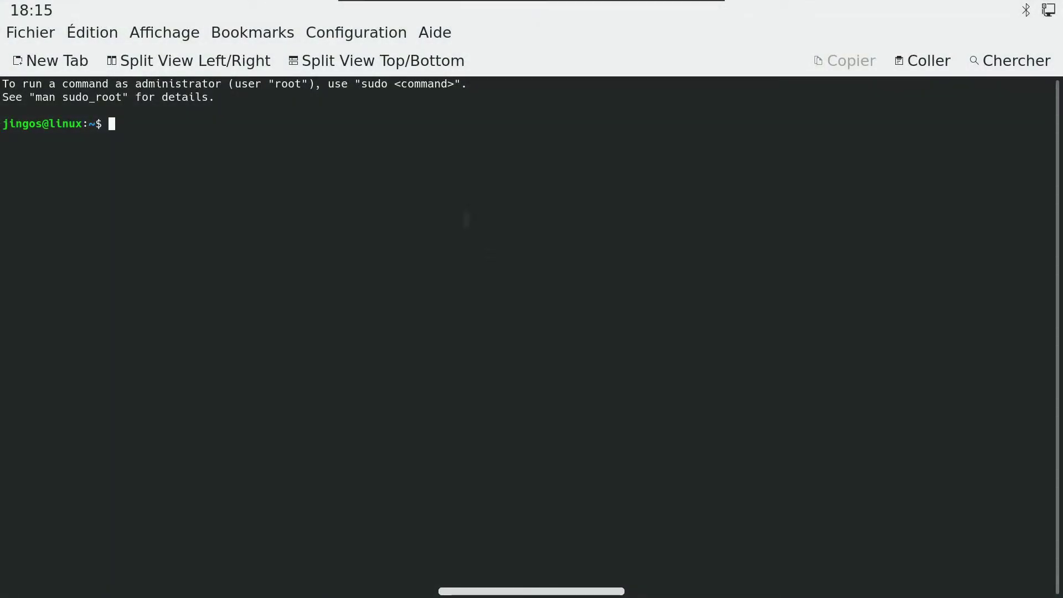
type("sudo qpt")
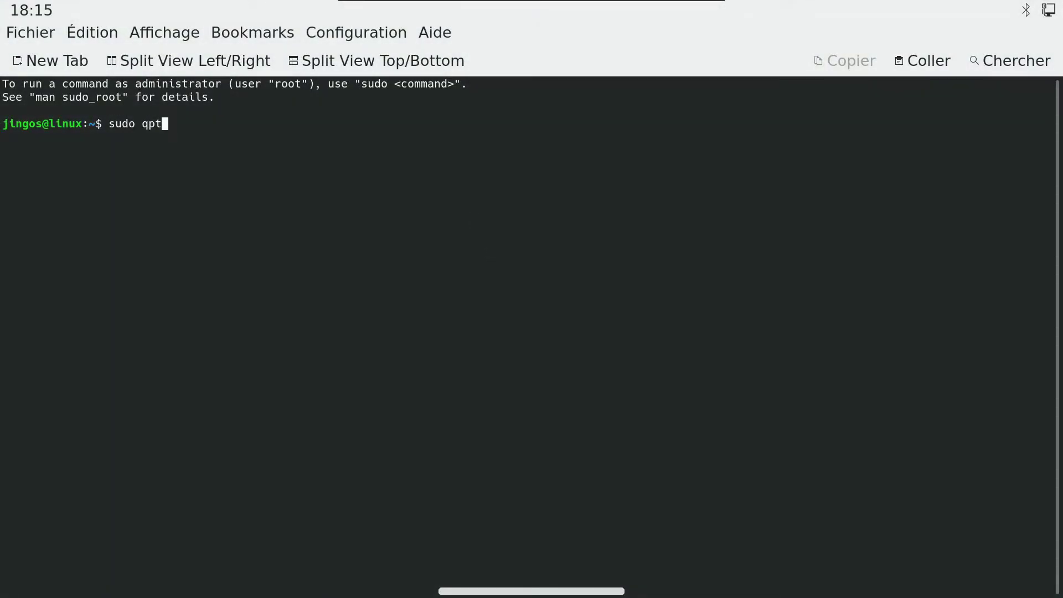
key("BackSpace")
key("BackSpace")
key("BackSpace")
type("apt install neofetch")
key("Return")
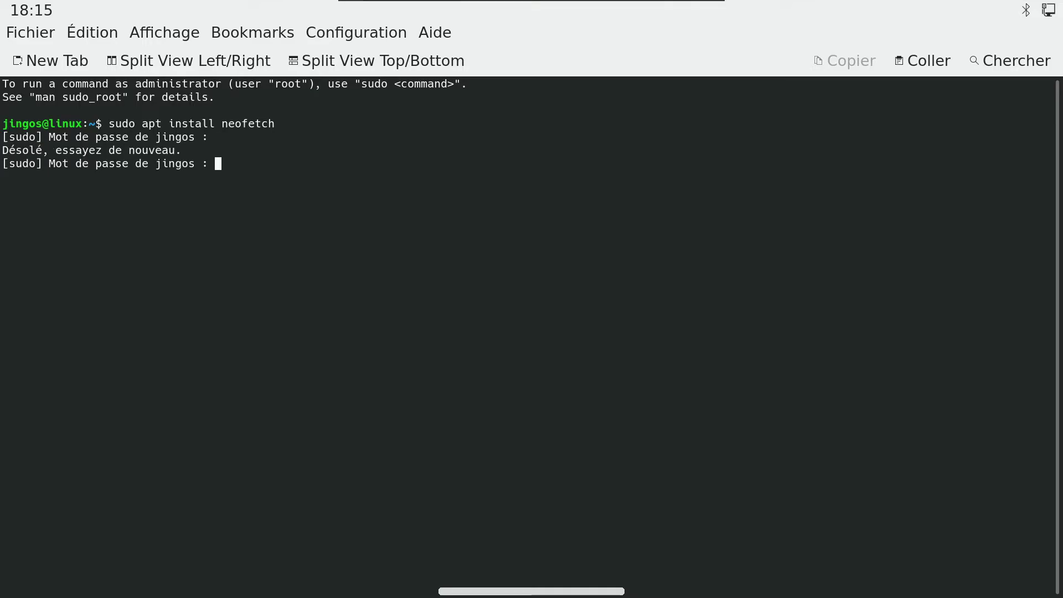
key("Return")
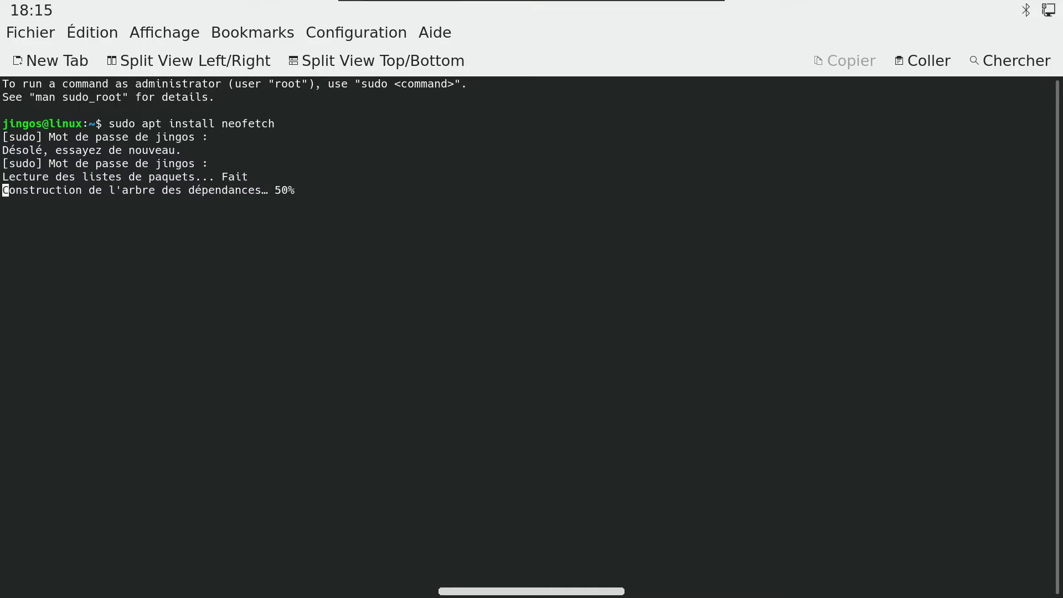
type("o")
key("Return")
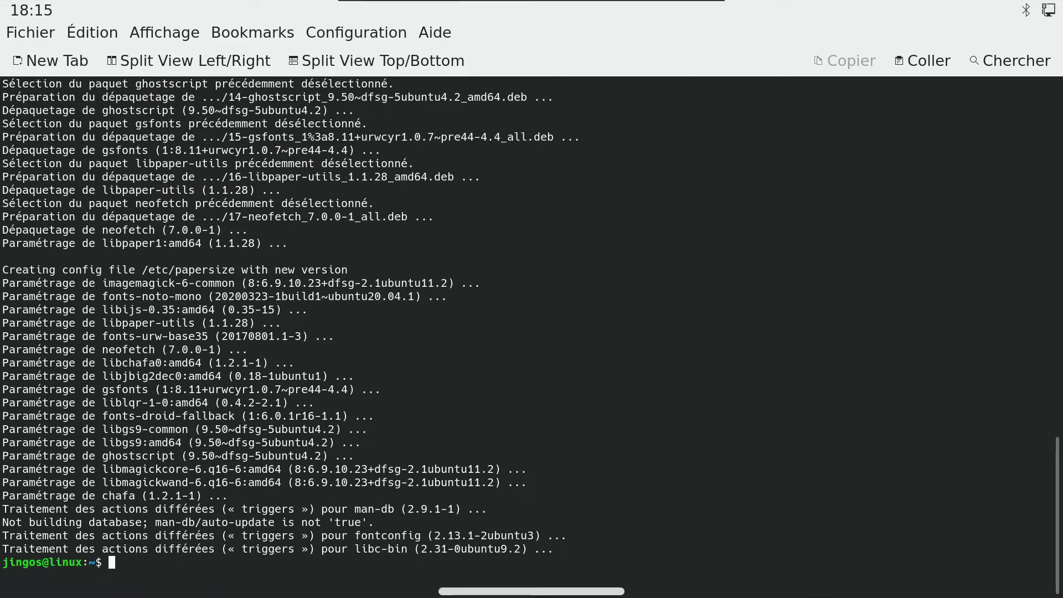
type("neofetch")
key("Return")
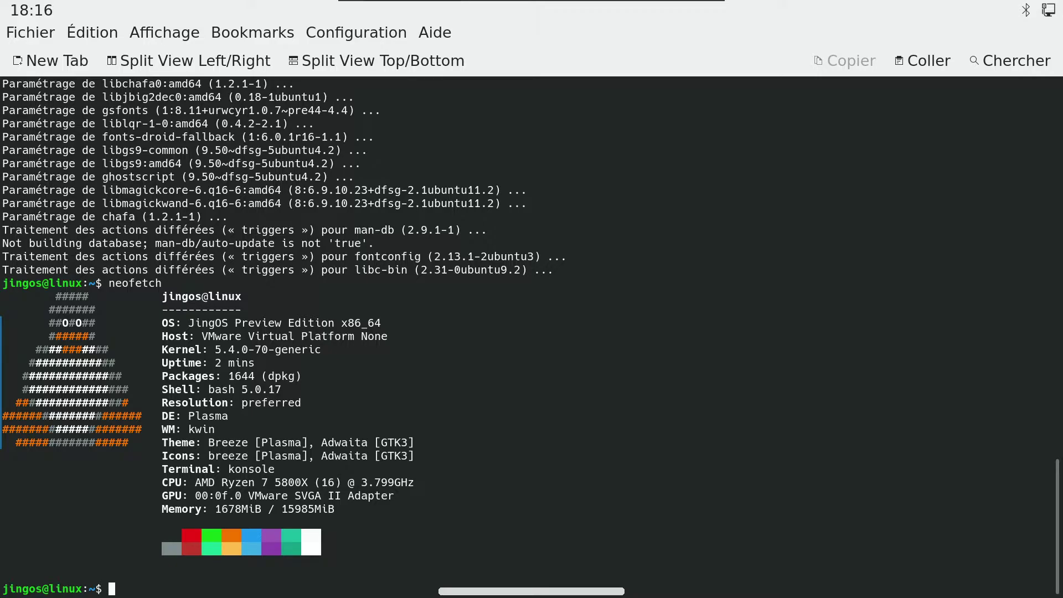
Step: Try htop, install it with sudo apt install htop, then launch it
type("htop")
key("Return")
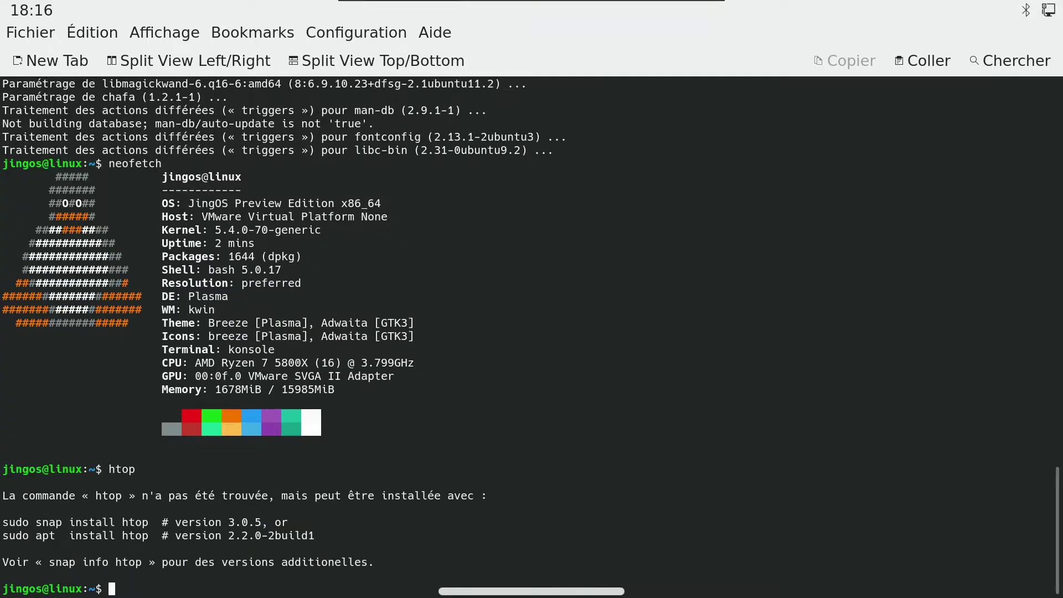
type("sud")
type("o apt install h")
type("toop")
key("BackSpace")
key("BackSpace")
type("p")
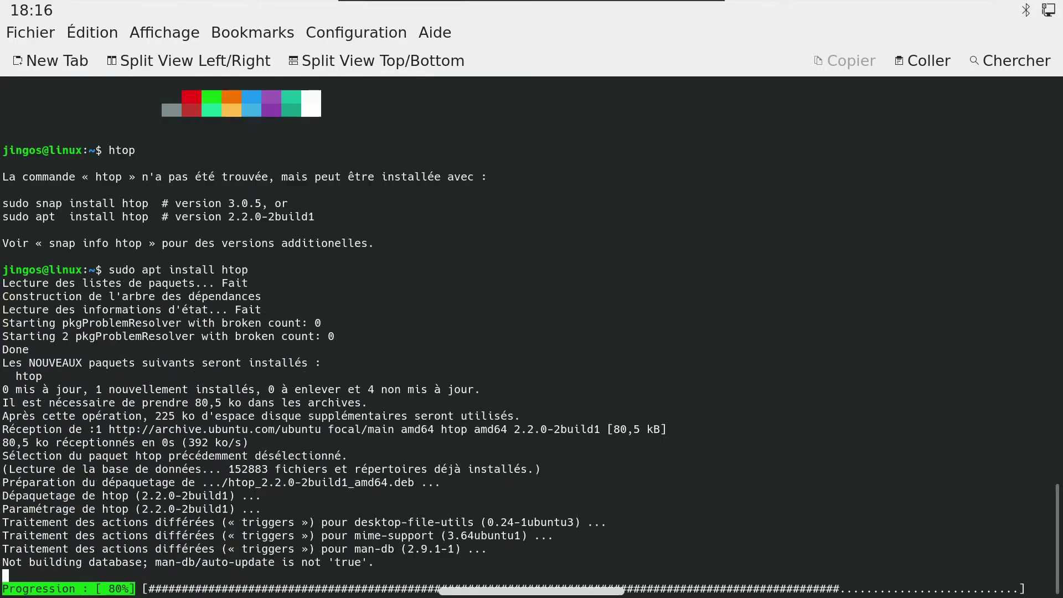
type("htop")
key("Return")
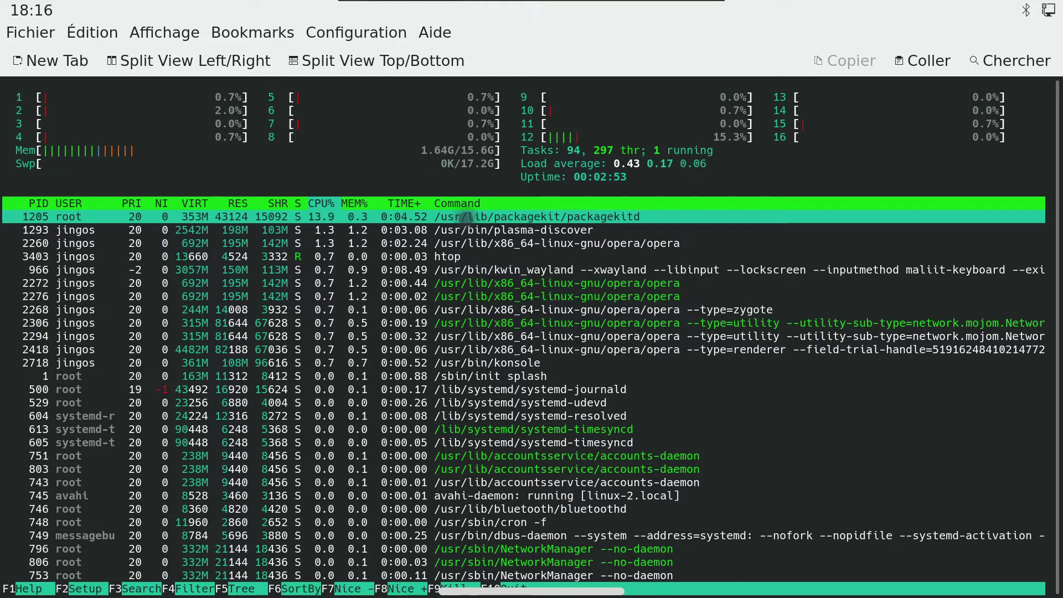
Step: Dismiss the htop filter and sort the process list by Command
key("F4")
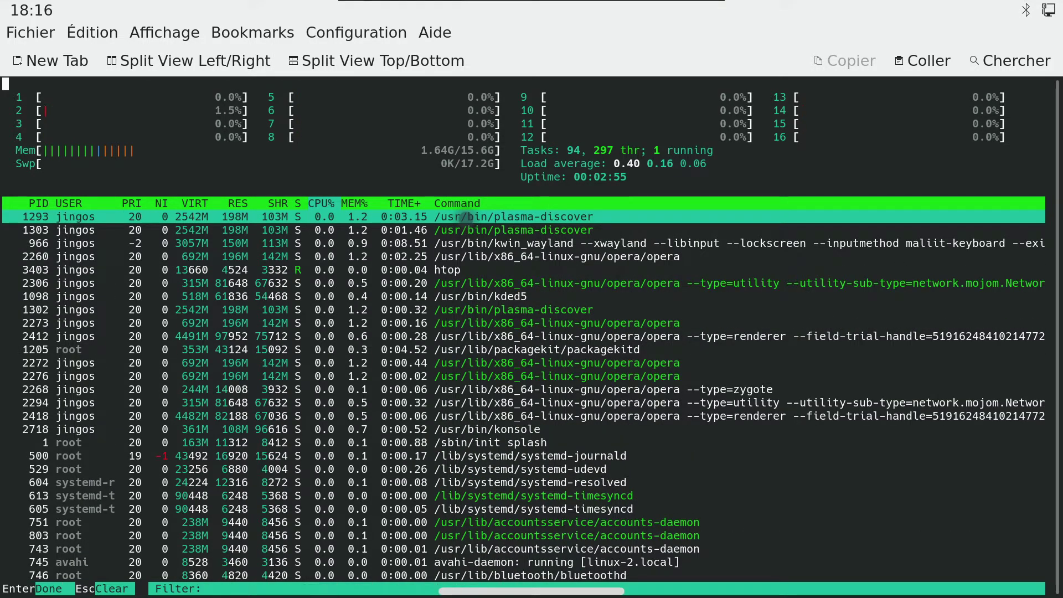
key("Escape")
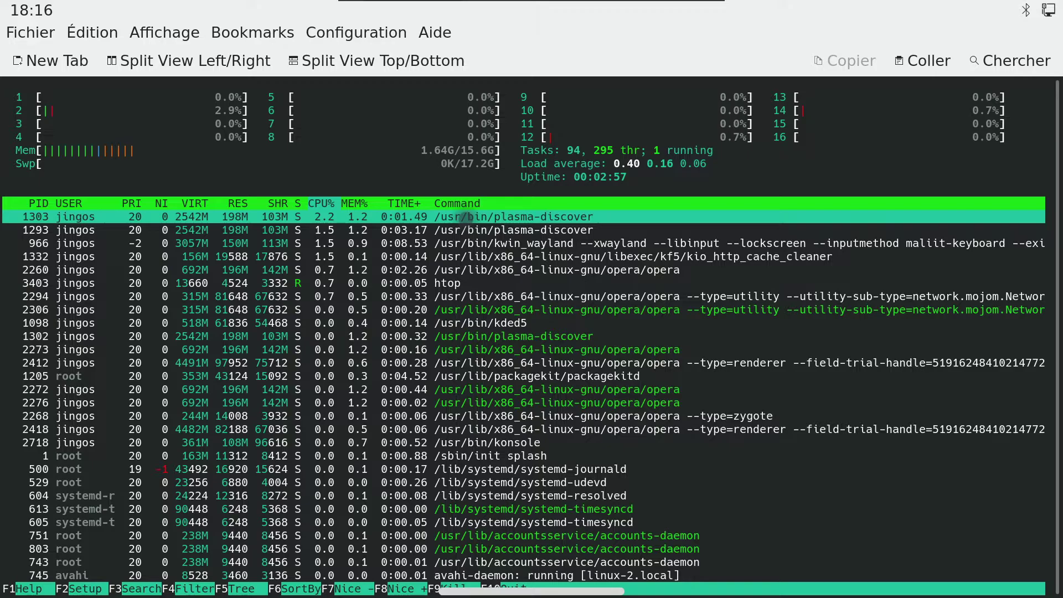
key("F6")
key("Up")
key("Up")
key("Up")
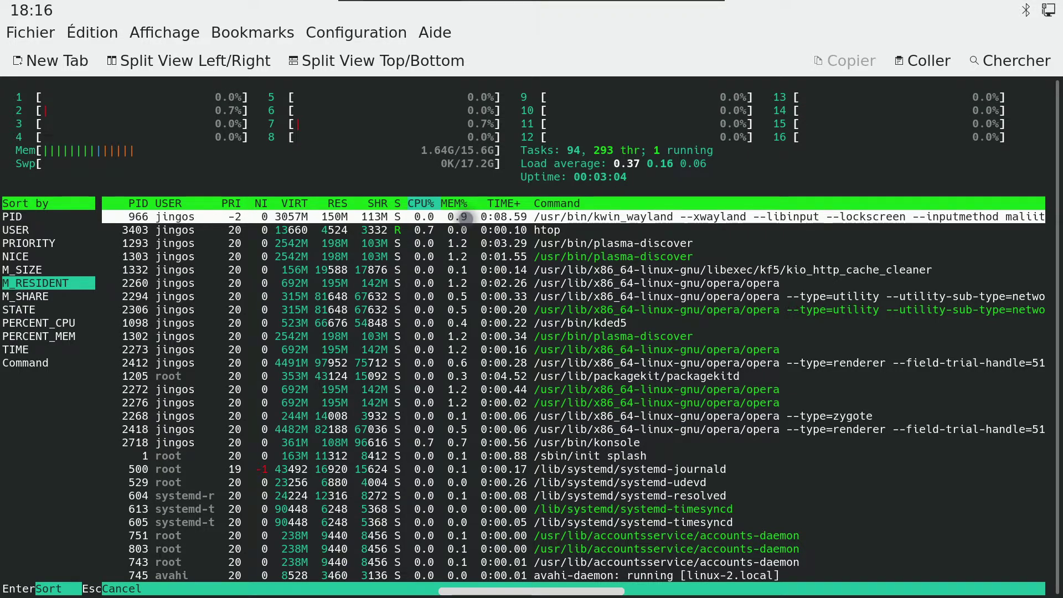
key("Down")
key("Down")
key("Down")
key("Down")
key("Down")
key("Down")
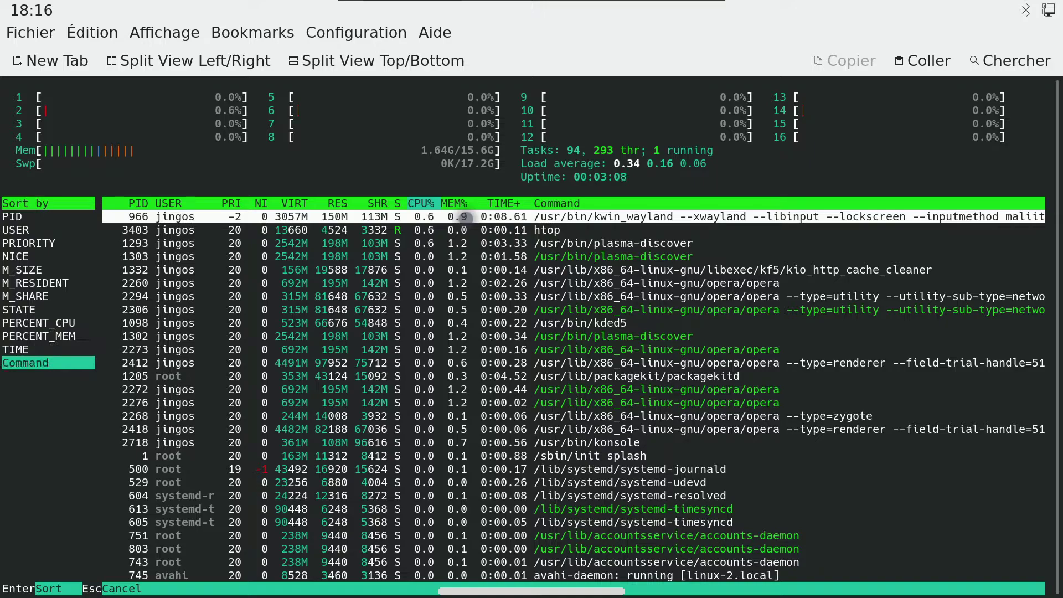
key("Return")
Step: Page down past the konsole and kwin_wayland processes to the opera processes
key("Down")
key("Down")
key("Down")
key("Down")
key("Down")
key("Down")
key("Down")
key("Down")
key("Down")
key("Down")
key("Down")
key("Down")
key("Down")
key("Down")
key("Down")
key("Down")
key("Down")
key("Down")
key("Down")
key("Down")
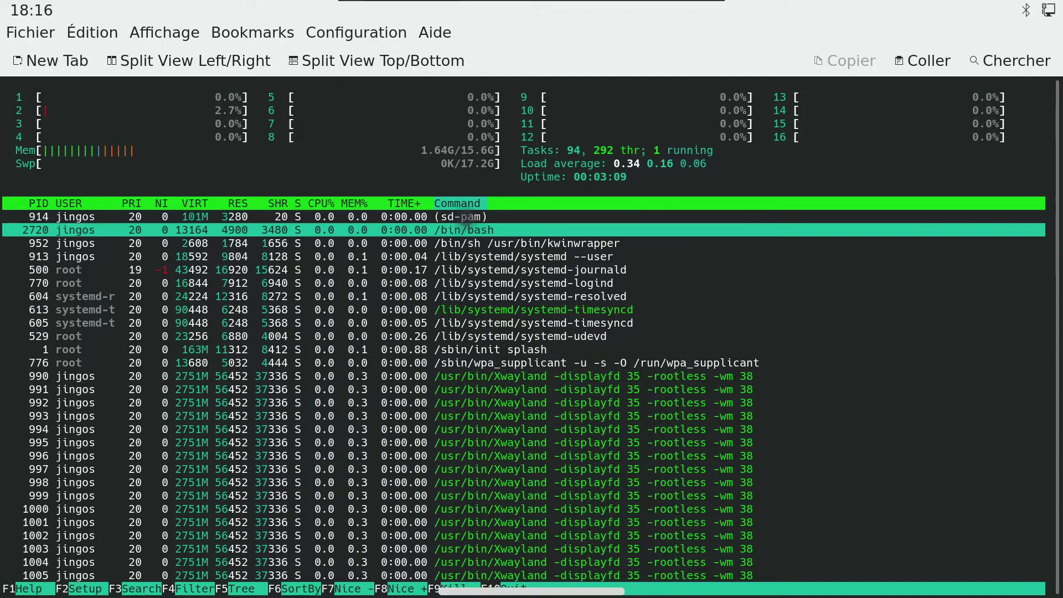
key("Down")
key("Down")
key("Down")
key("Down")
key("Down")
key("Down")
key("Down")
key("Down")
key("Down")
key("Down")
key("Down")
key("Down")
key("Down")
key("Down")
key("Down")
key("Down")
key("Down")
key("Down")
key("Down")
key("Down")
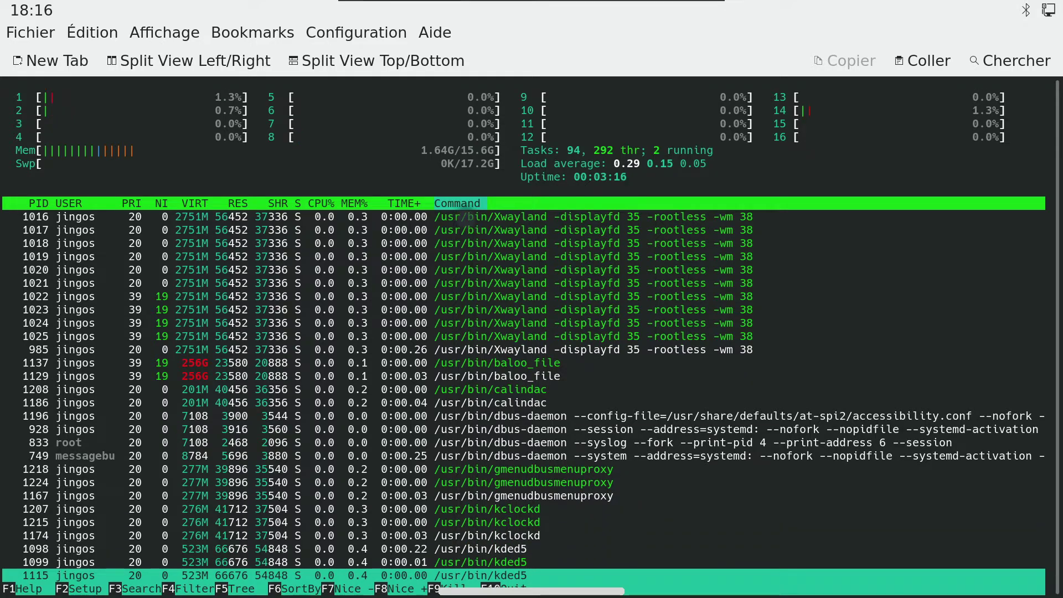
key("Down")
key("Down")
key("Down")
key("Down")
key("Down")
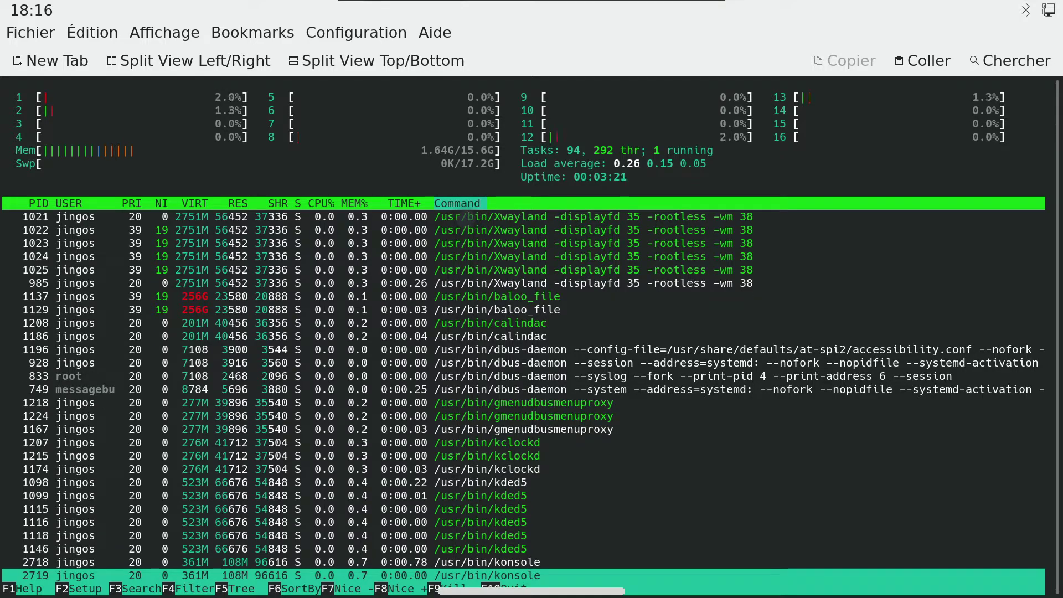
key("Down")
key("Down")
key("Down")
key("Down")
key("Down")
key("Down")
key("Down")
key("Down")
key("Down")
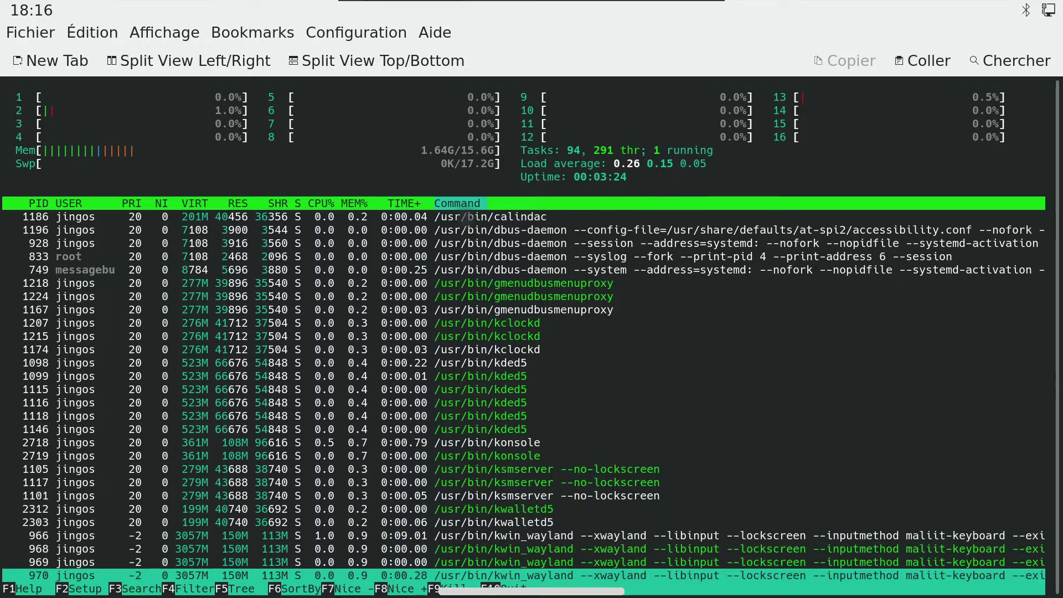
key("Down")
key("Down")
key("Down")
key("Down")
key("Down")
key("Down")
key("Down")
key("Down")
key("Down")
key("Down")
key("Down")
key("Down")
key("Down")
key("Down")
key("Down")
key("Down")
key("Down")
key("Down")
key("Down")
key("Down")
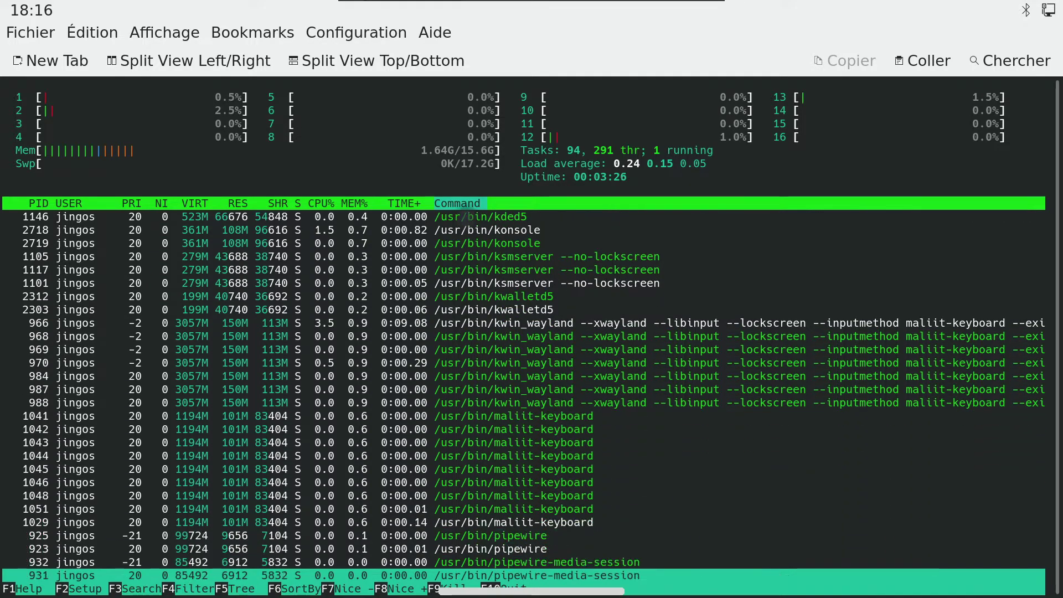
key("Down")
key("Down")
key("Down")
key("Down")
key("Down")
key("Down")
key("Down")
key("Down")
key("Down")
key("Down")
key("Down")
key("Down")
key("Down")
key("Down")
key("Down")
key("Down")
key("Down")
key("Down")
key("Down")
key("Down")
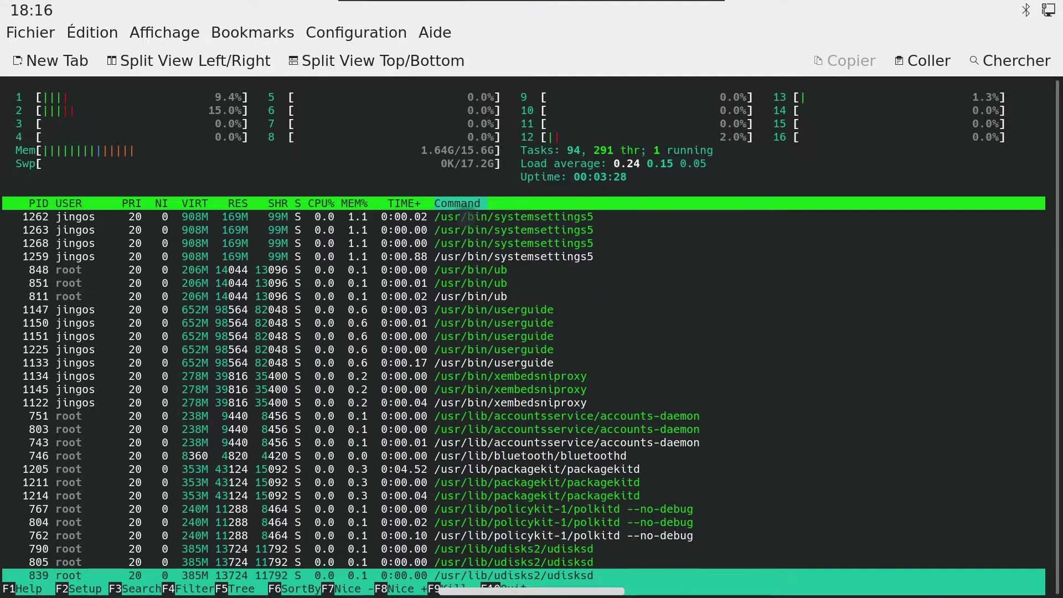
key("Down")
key("Down")
key("Down")
key("Down")
key("Down")
key("Down")
key("Down")
key("Down")
key("Down")
key("Down")
key("Down")
key("Down")
key("Down")
key("Down")
key("Down")
key("Down")
key("Down")
key("Down")
key("Down")
key("Down")
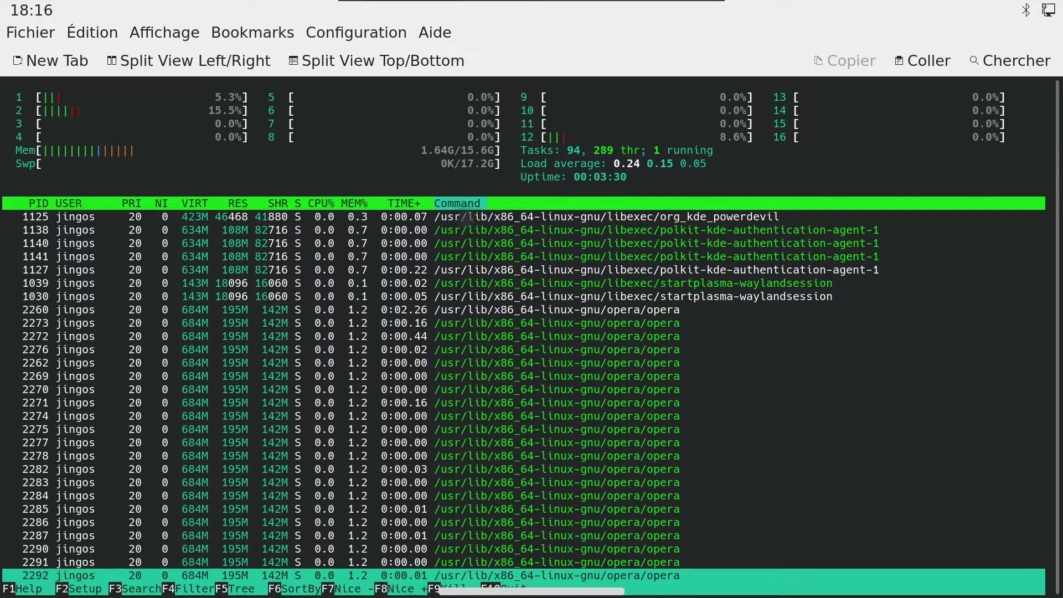
key("Down")
key("Down")
key("Down")
key("Down")
Step: Send SIGTERM to the Opera broker process from htop's signal menu
key("Up")
key("Up")
key("Up")
key("Up")
key("Up")
key("Up")
key("Up")
key("Up")
key("Up")
key("Up")
key("Up")
key("Up")
key("Up")
key("Up")
key("Up")
key("Up")
key("Up")
key("Down")
key("Down")
key("Down")
key("Down")
key("Down")
key("Down")
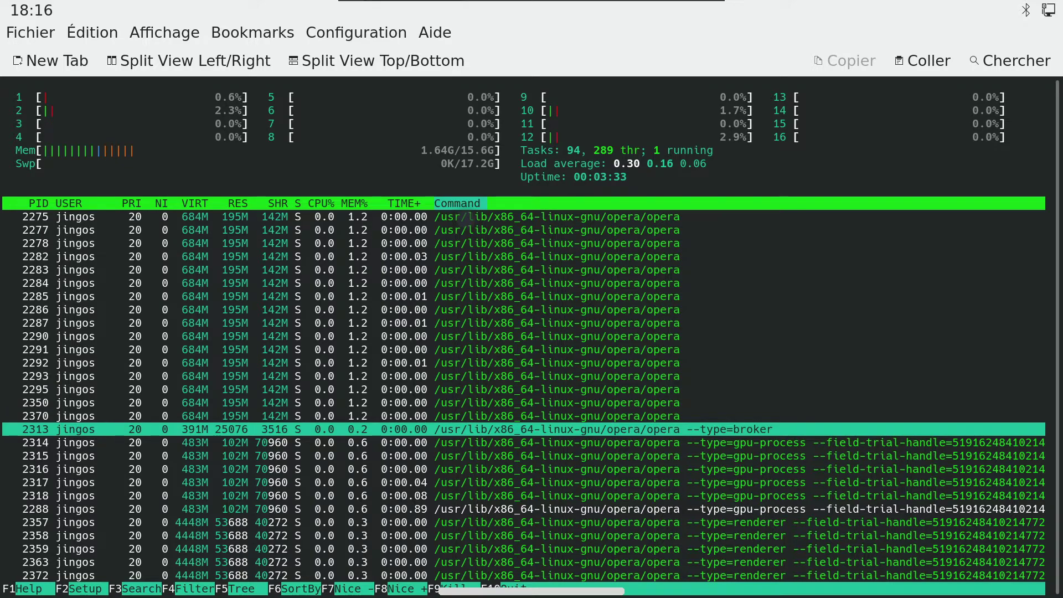
key("F9")
key("Return")
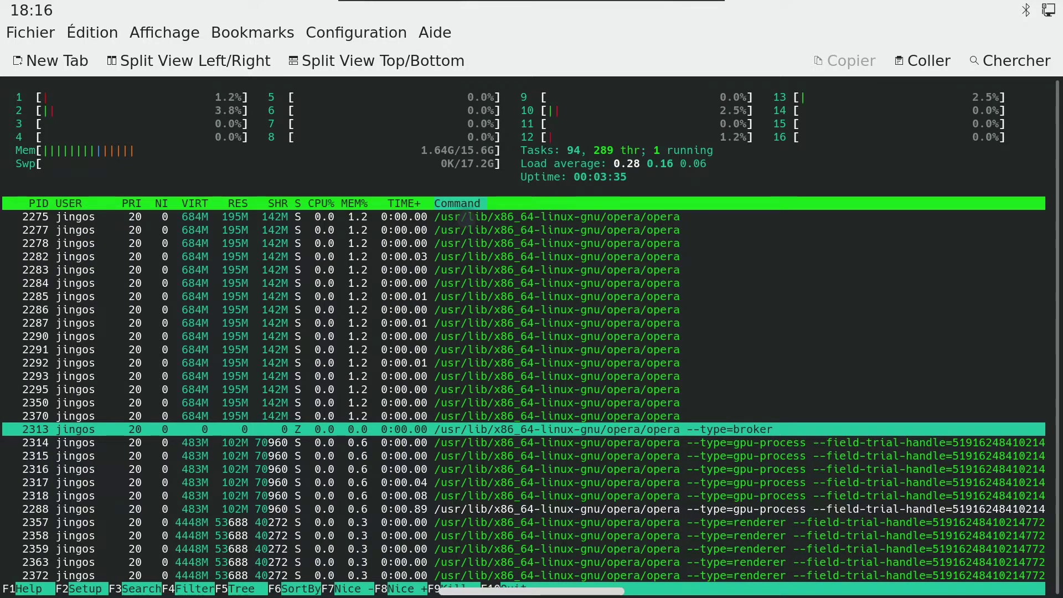
key("Up")
key("Down")
key("F9")
key("Return")
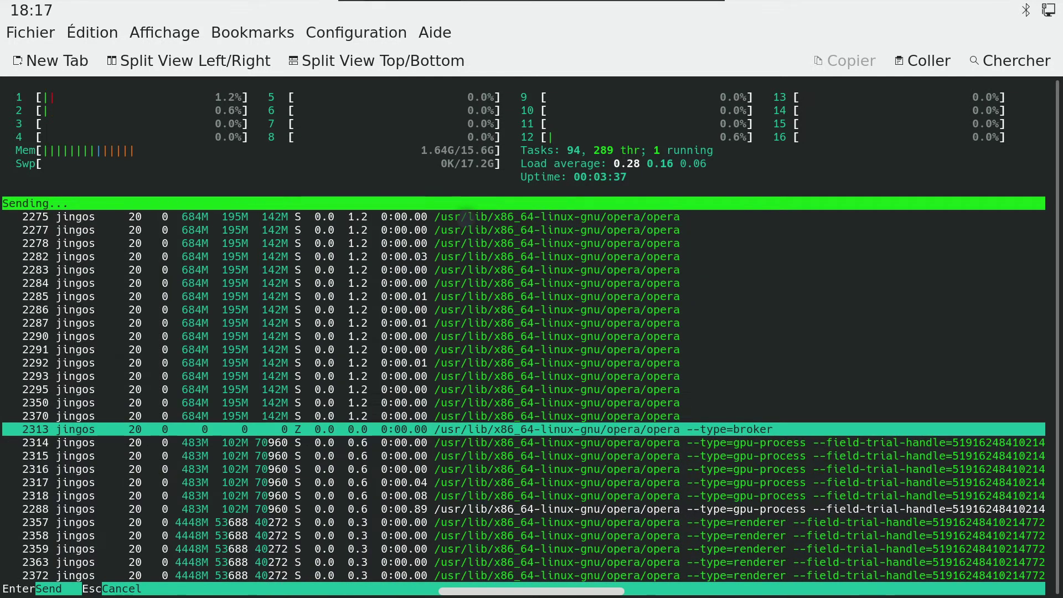
Step: Terminate further Opera processes, including the gpu-process, with SIGTERM
key("Down")
key("Down")
key("Down")
key("Down")
key("Down")
key("Down")
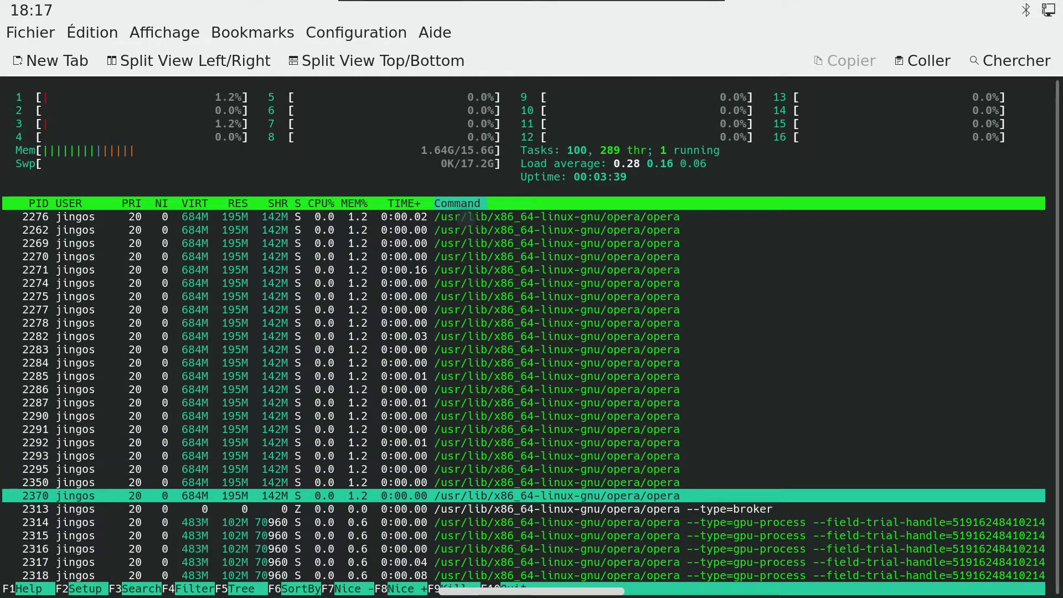
key("F9")
key("Return")
key("Up")
key("Up")
key("Up")
key("Up")
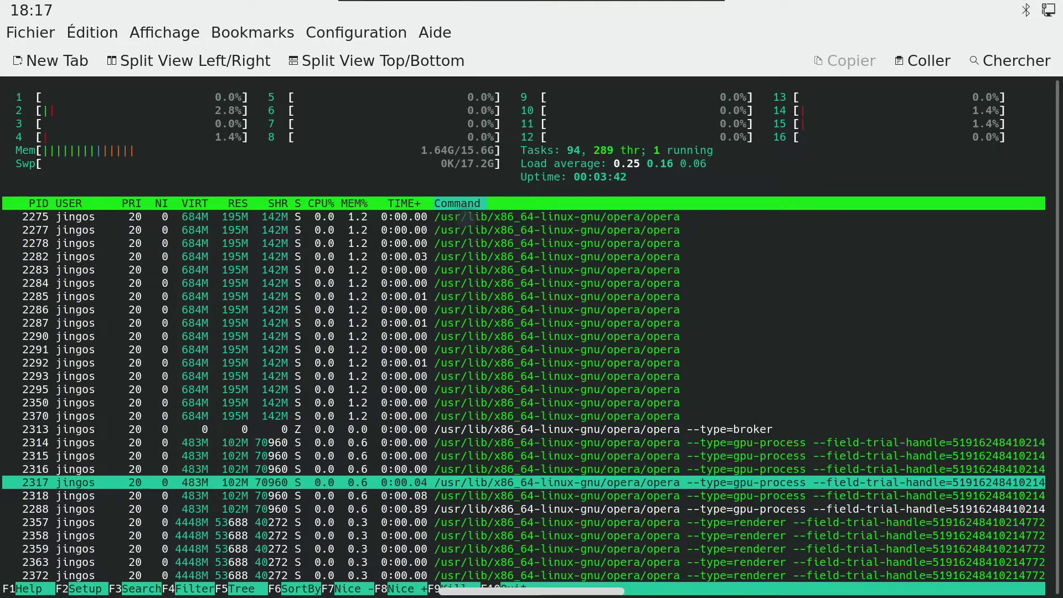
key("Down")
key("Down")
key("Down")
key("Down")
key("F9")
key("Return")
key("F9")
key("Return")
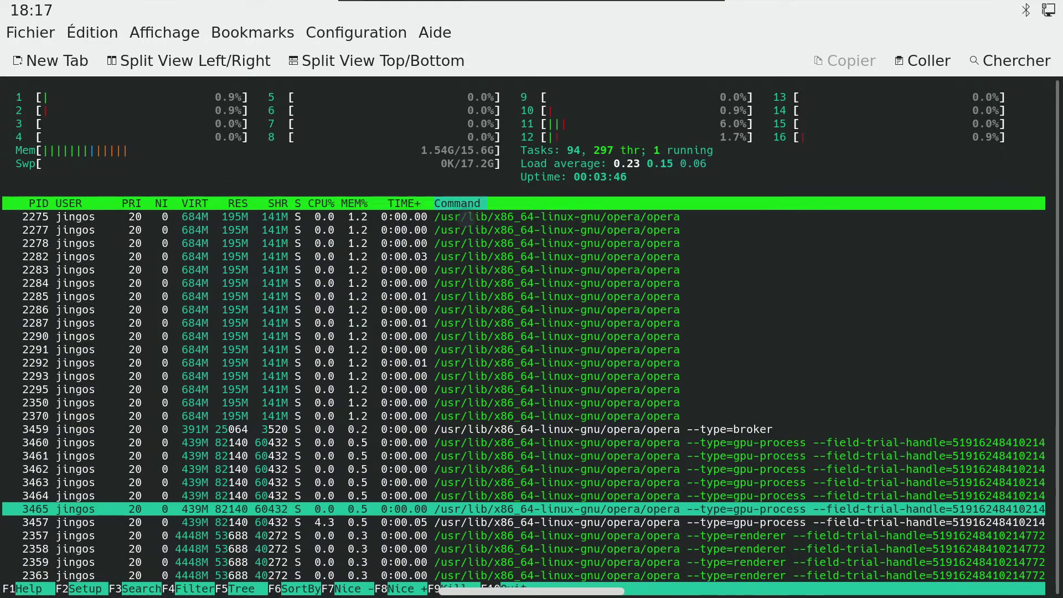
key("Up")
Step: Signal the main Opera process, browse the remaining processes, and quit htop
key("Up")
key("Up")
key("Up")
key("Up")
key("Up")
key("Up")
key("Up")
key("Up")
key("Up")
key("Up")
key("Up")
key("Up")
key("Up")
key("Up")
key("Up")
key("Up")
key("Up")
key("Up")
key("Up")
key("Up")
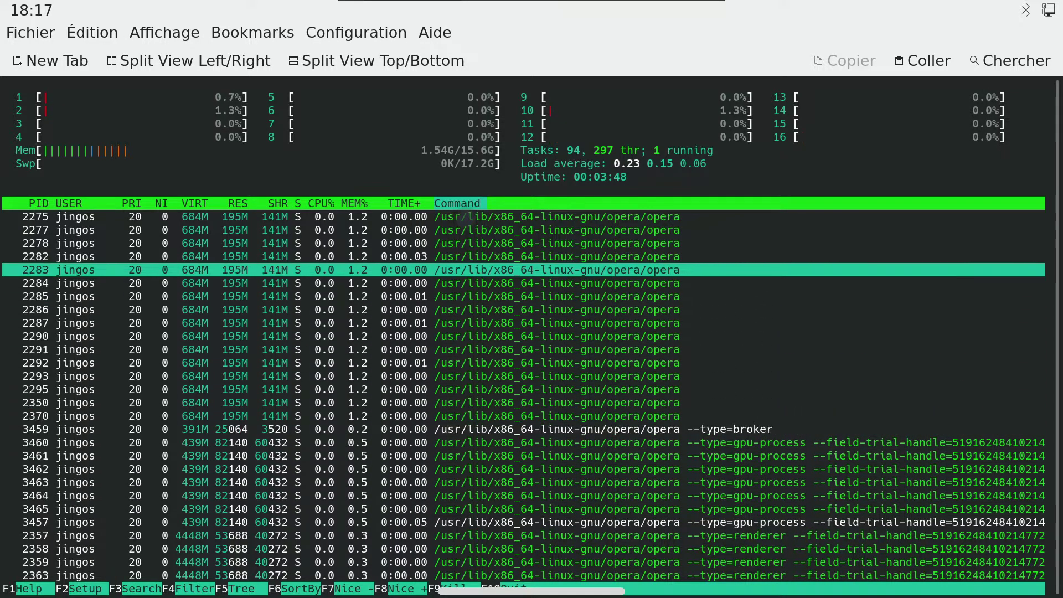
key("Up")
key("Up")
key("Up")
key("Down")
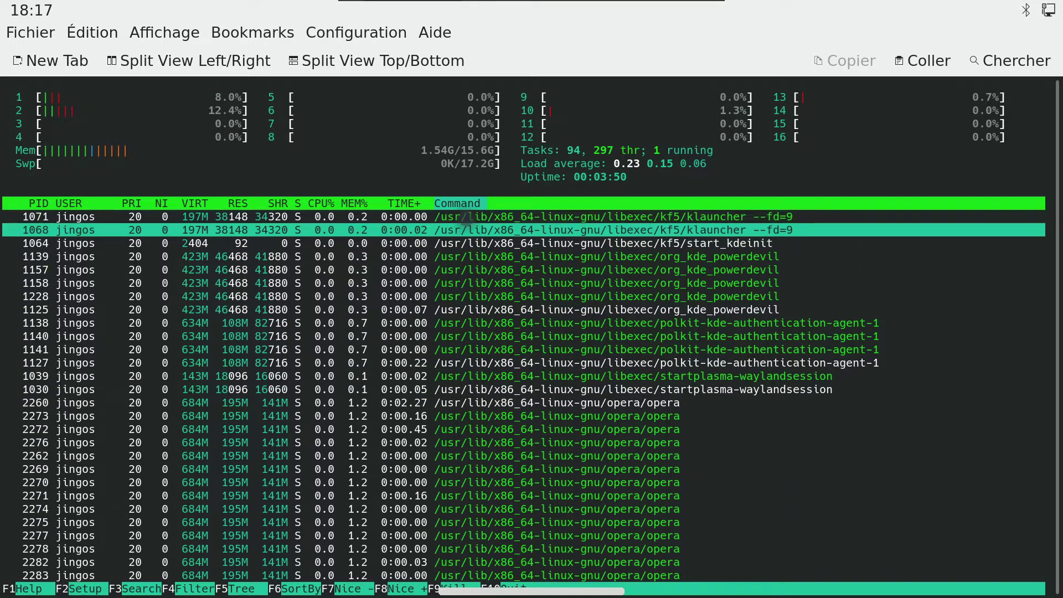
key("Down")
key("Down")
key("Down")
key("Down")
key("Down")
key("Down")
key("Down")
key("Down")
key("Down")
key("Down")
key("Down")
key("Down")
key("Down")
key("F9")
key("Return")
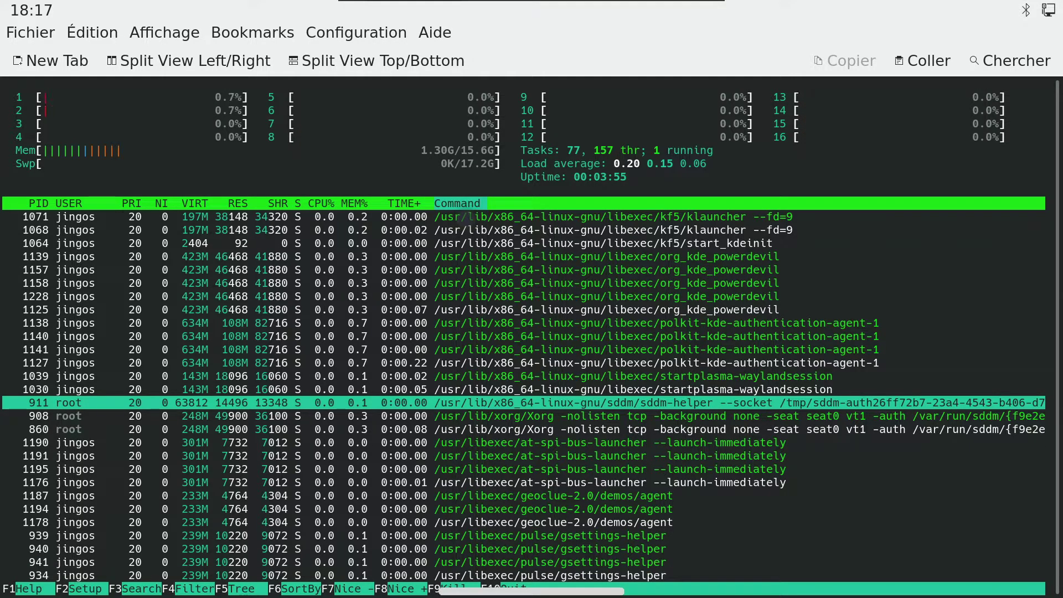
key("Down")
key("Down")
key("Down")
key("Down")
key("Down")
key("Down")
key("Down")
key("Down")
key("Down")
key("Down")
key("Down")
key("Down")
key("Down")
key("Down")
key("Down")
key("Down")
key("Down")
key("Down")
key("Down")
key("Down")
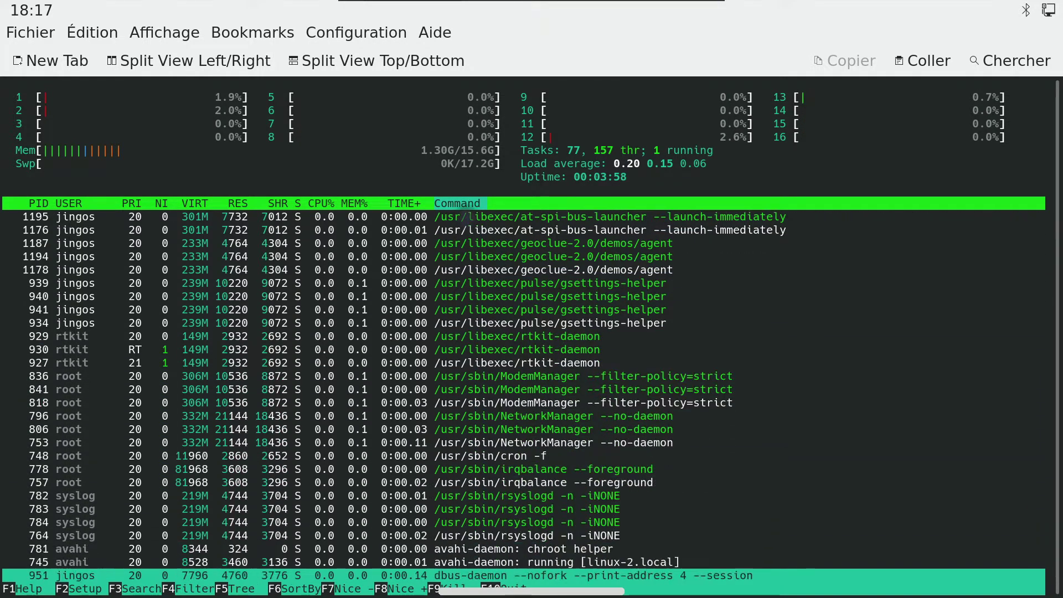
key("Down")
key("Down")
key("Down")
key("Down")
key("Down")
key("Down")
key("Down")
key("Down")
key("Down")
key("Down")
key("Down")
key("Down")
key("Down")
key("Down")
key("Down")
key("Down")
key("Down")
key("Down")
key("Down")
key("Down")
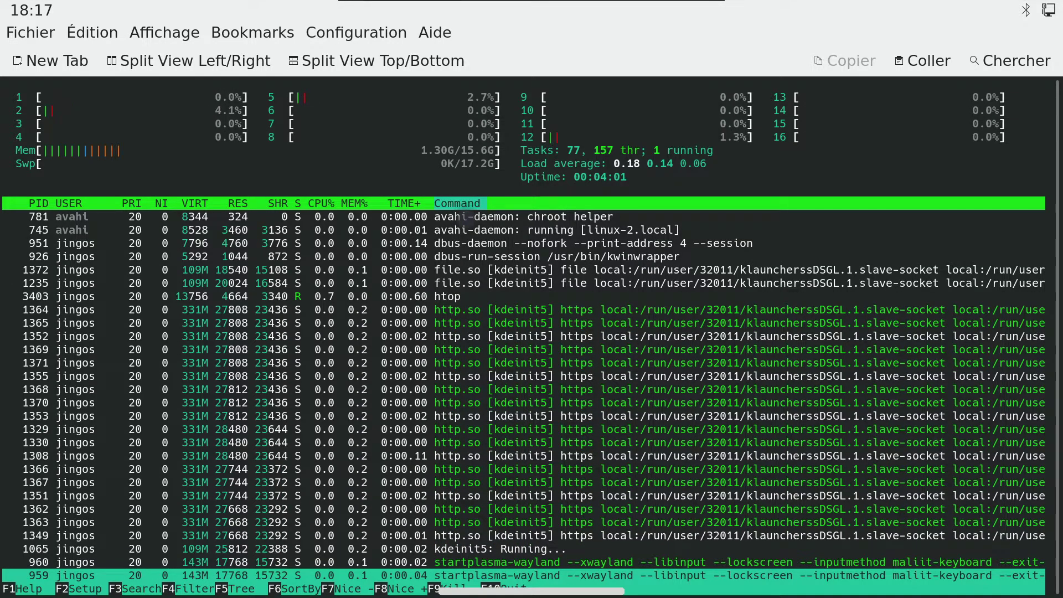
type("q")
type("v")
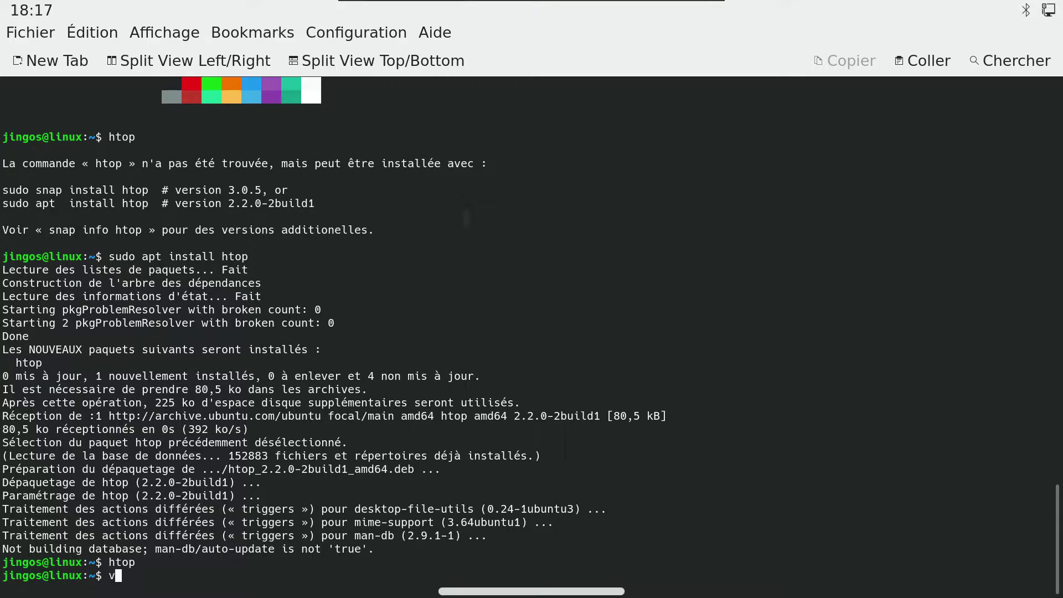
type("lear")
Step: Clear the terminal and run loadkeys fr, which fails with a KDSKBMODE error
key("Return")
type("l")
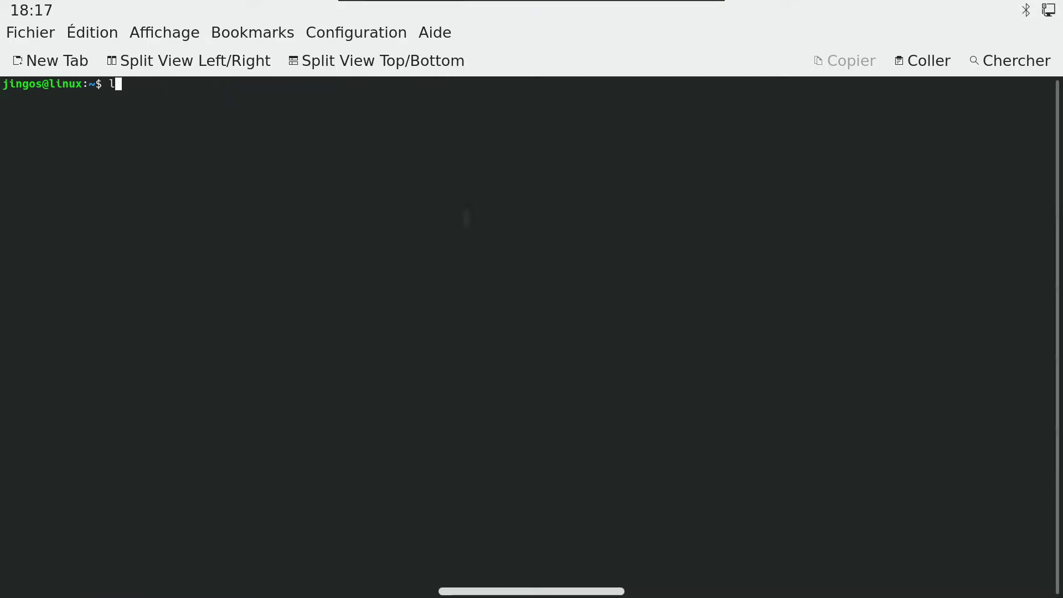
type("oadkeys fr")
key("Return")
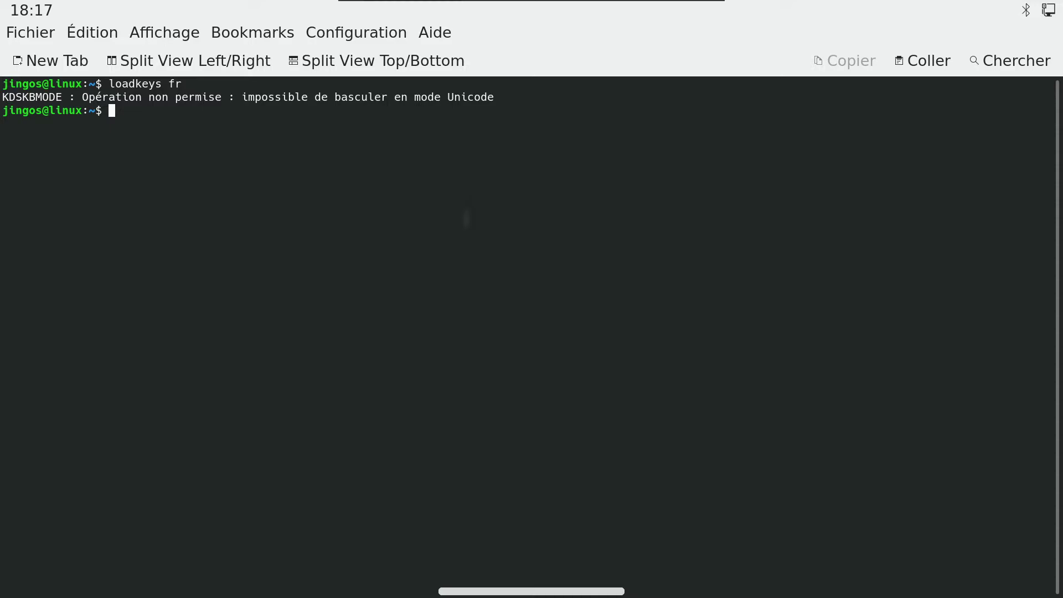
Step: Attempt su to root twice, both failing authentication, then begin typing sudo passwd root
type("su")
key("Return")
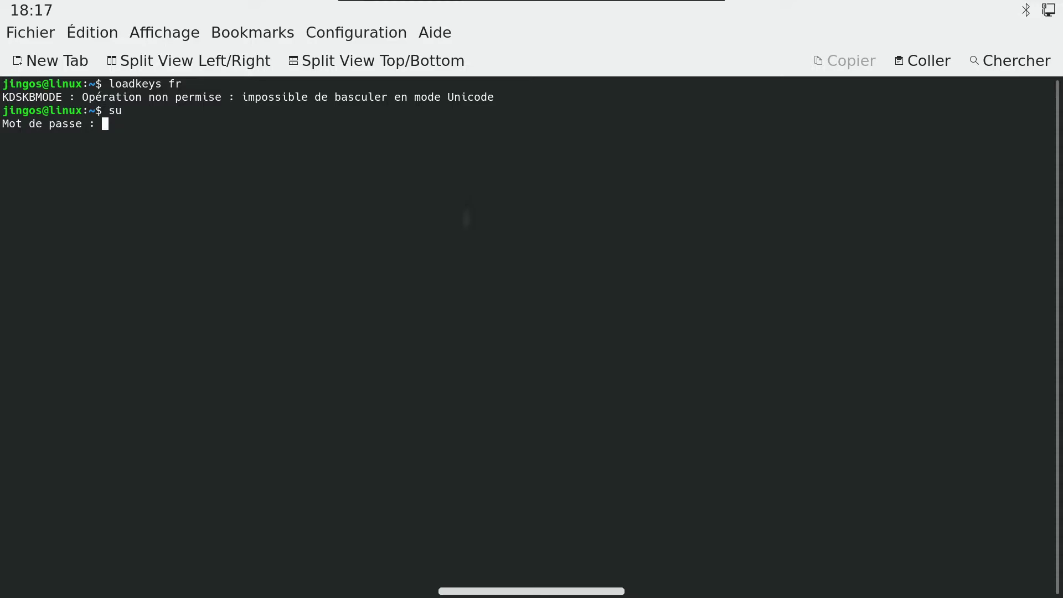
key("Return")
type("su")
key("Return")
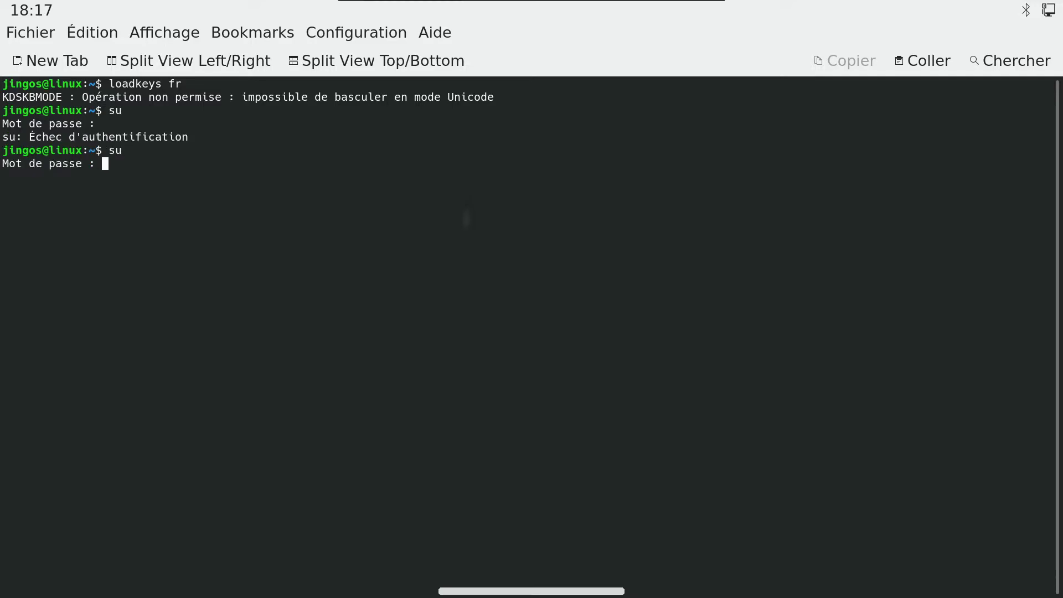
key("Return")
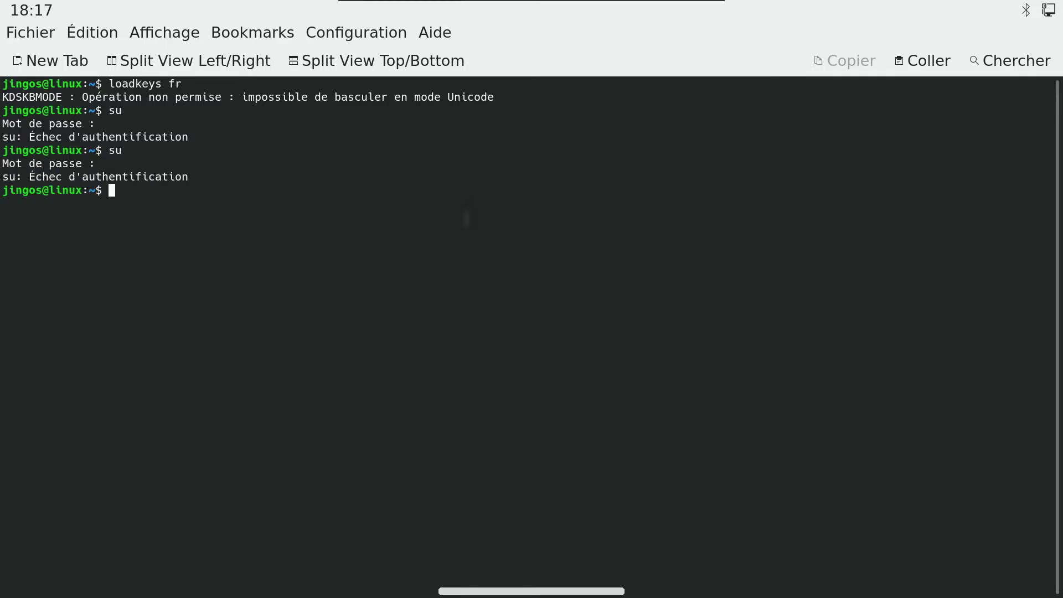
type("sudo passwd root")
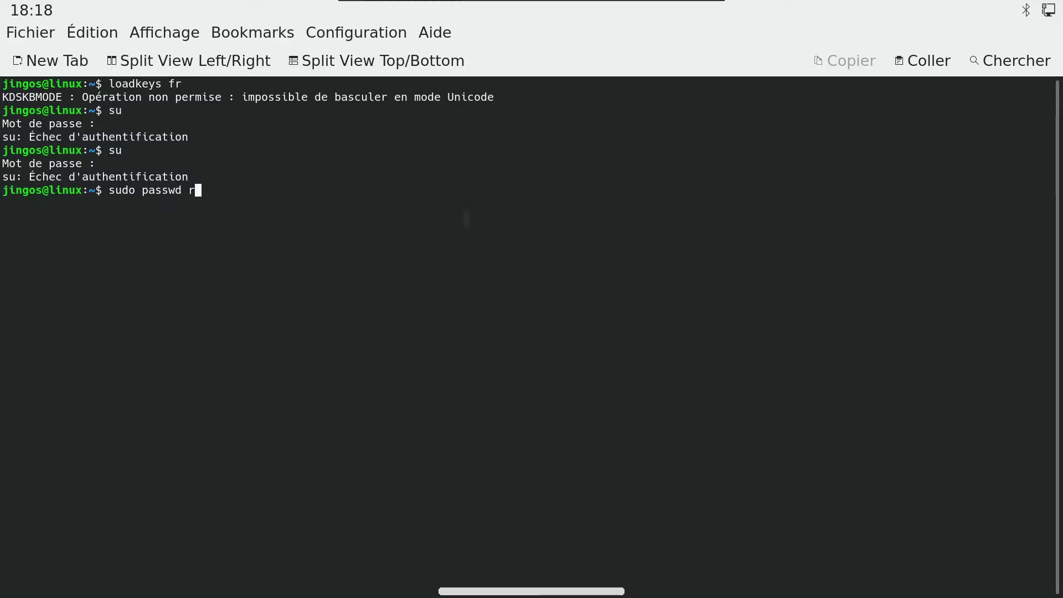
Step: Reset the root password with sudo passwd root and switch to root with su
key("Return")
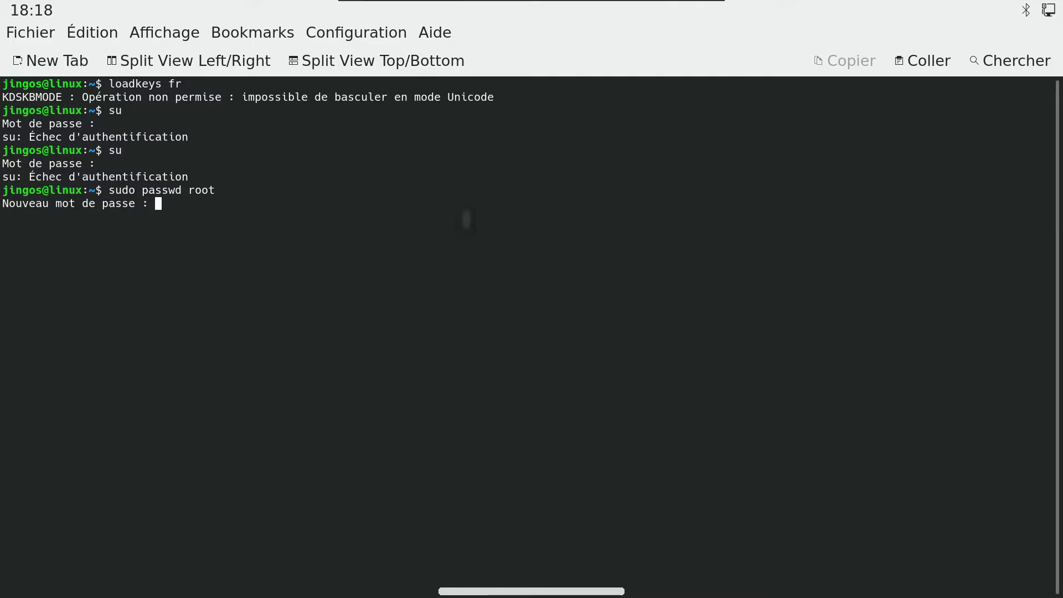
key("Return")
key("Return")
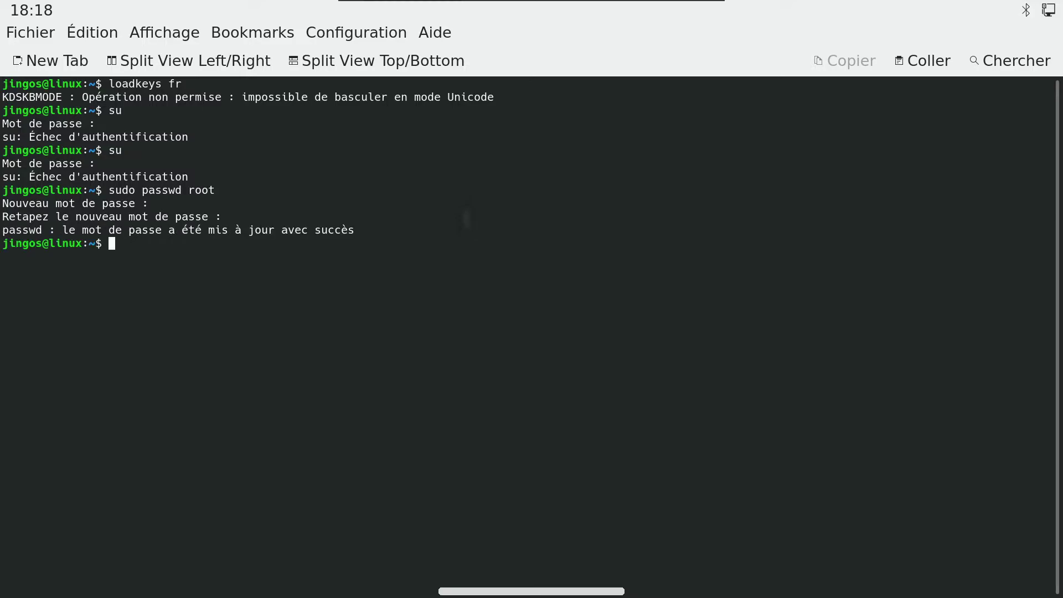
type("su")
key("Return")
key("Return")
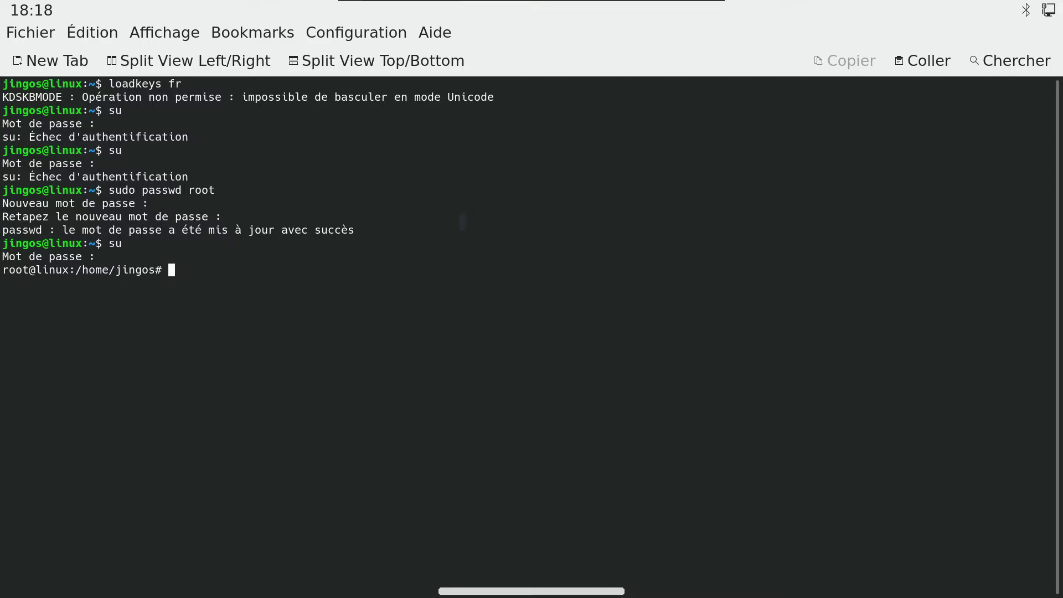
Step: Run loadkeys fr as root and erase stray characters at the prompt
type("loadkeys fr")
key("Return")
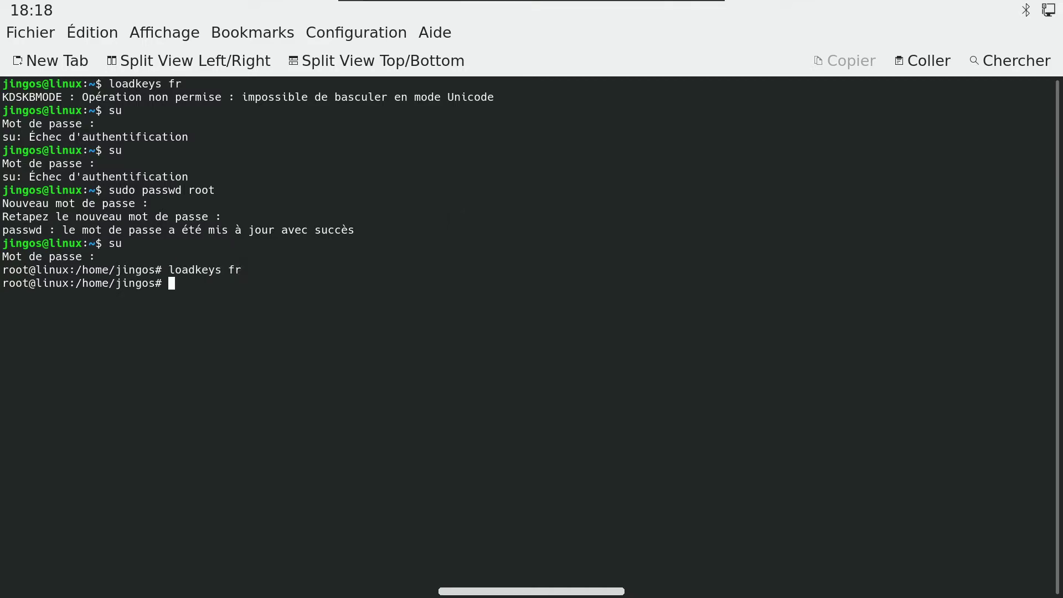
type("qqq")
key("BackSpace")
key("BackSpace")
key("BackSpace")
type("qqq")
key("BackSpace")
key("BackSpace")
key("BackSpace")
Step: From the home screen, open Settings and check for updates under System & Update
left_click_drag(560, 592, 550, 584)
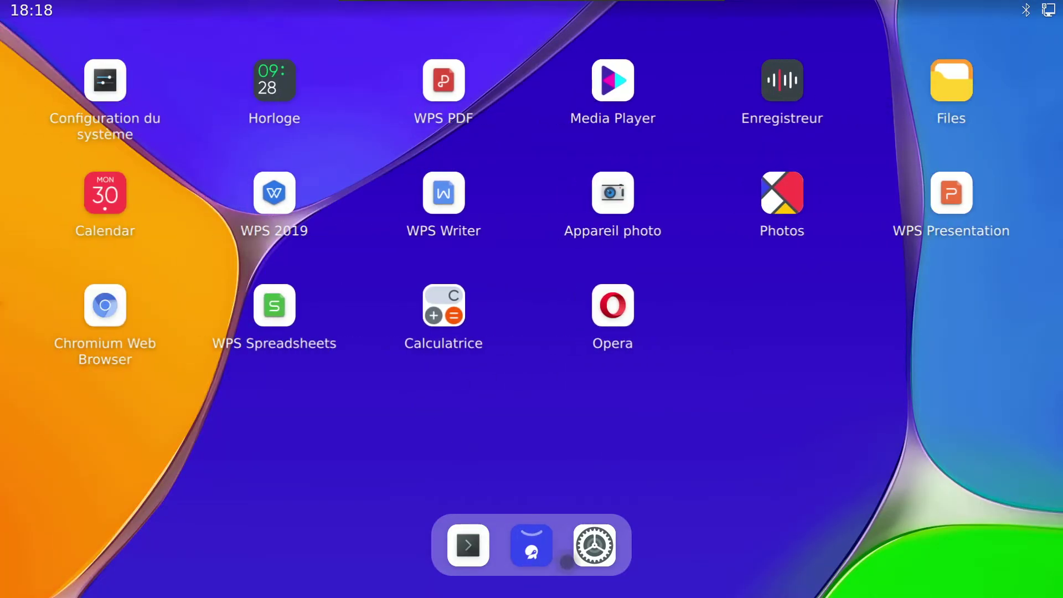
left_click(593, 545)
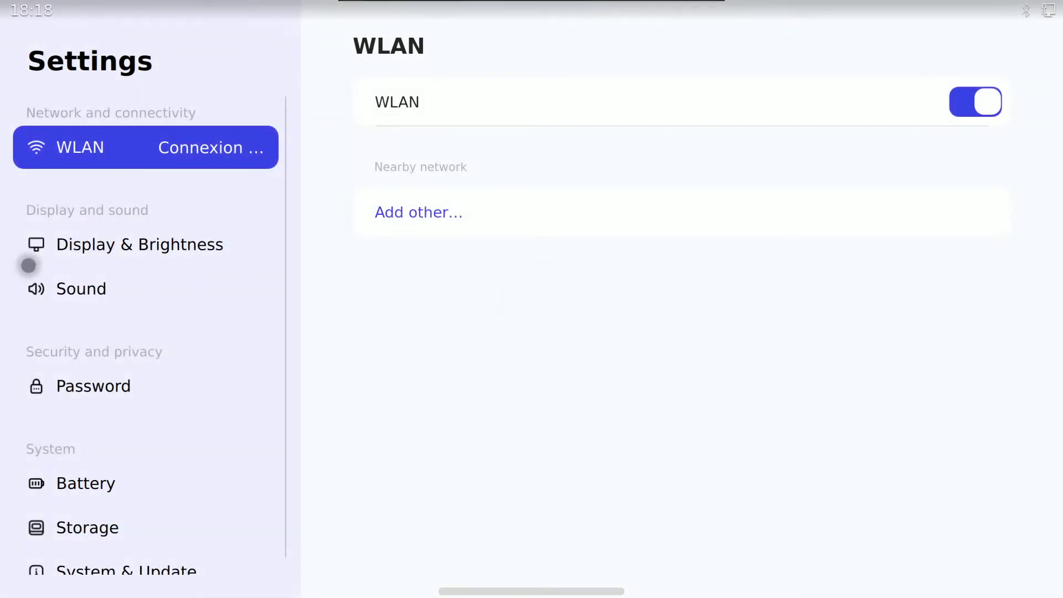
scroll(157, 266, "down", 2)
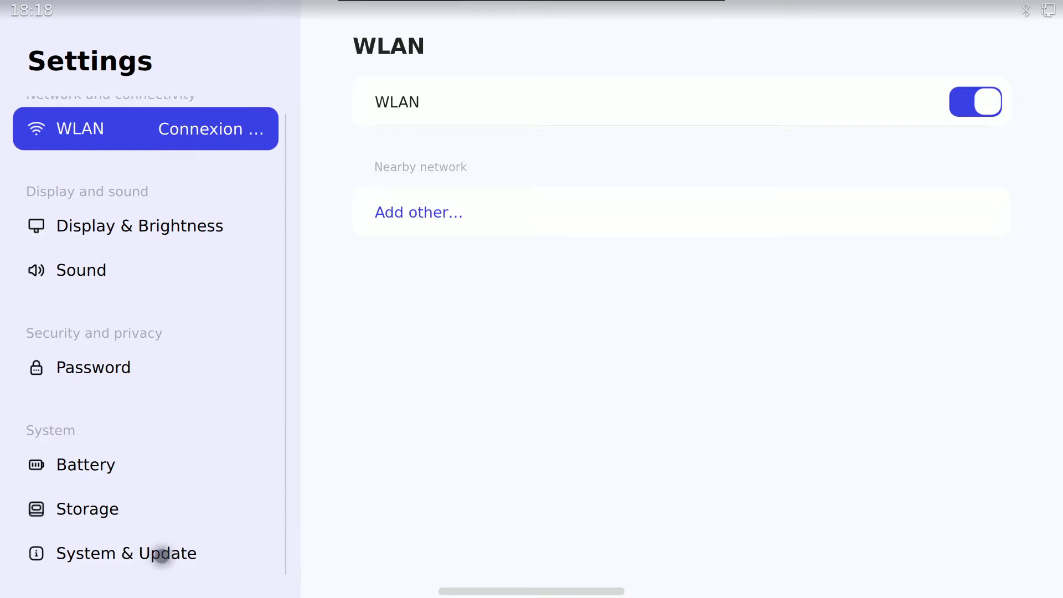
left_click(161, 555)
left_click(450, 177)
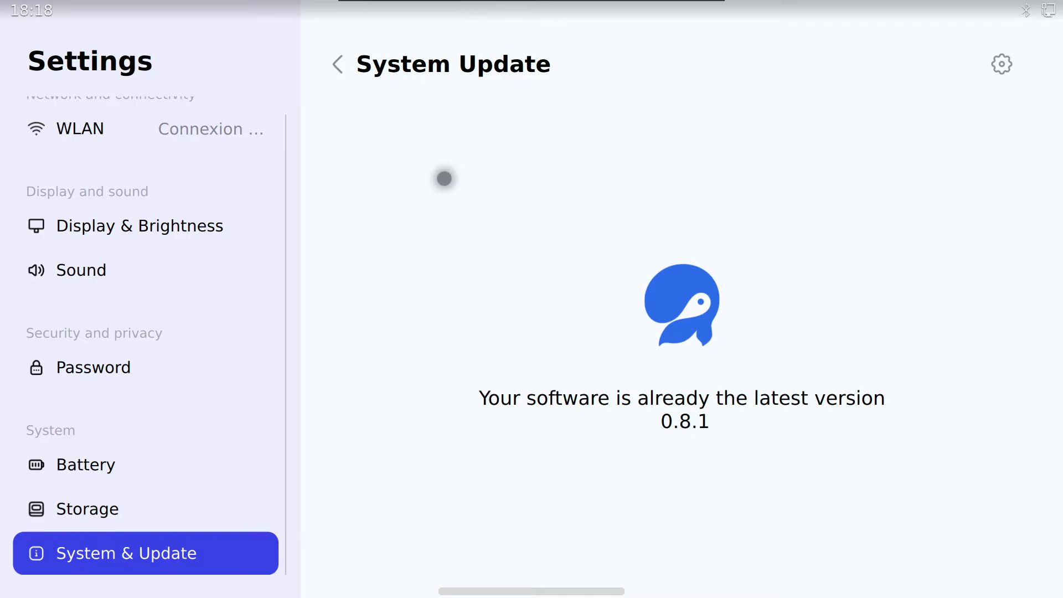
Step: View the Storage and Battery pages, then start a device password change and cancel it
left_click(173, 508)
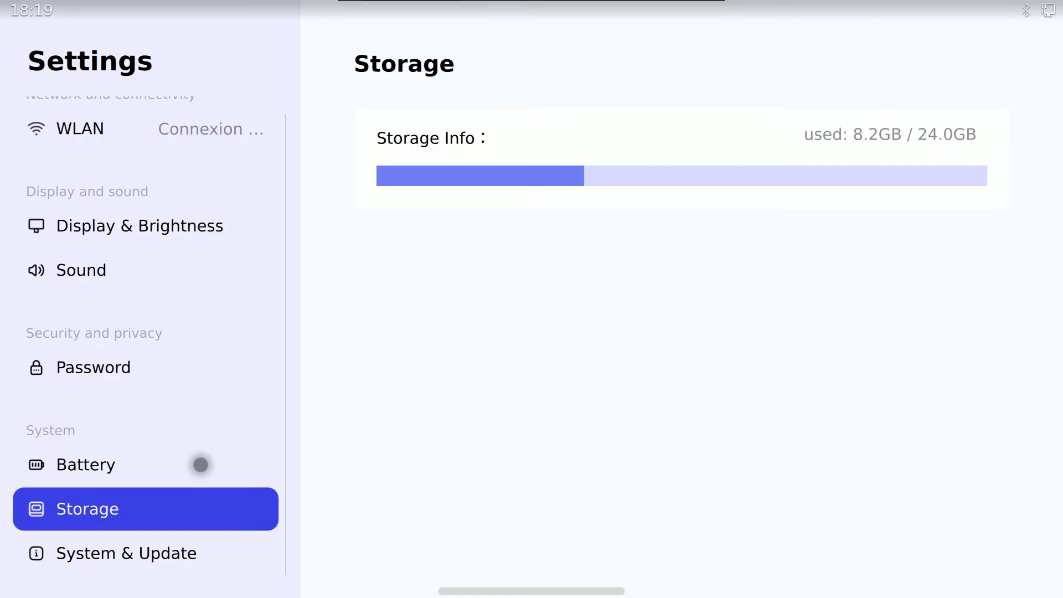
left_click(200, 465)
scroll(208, 455, "up", 1)
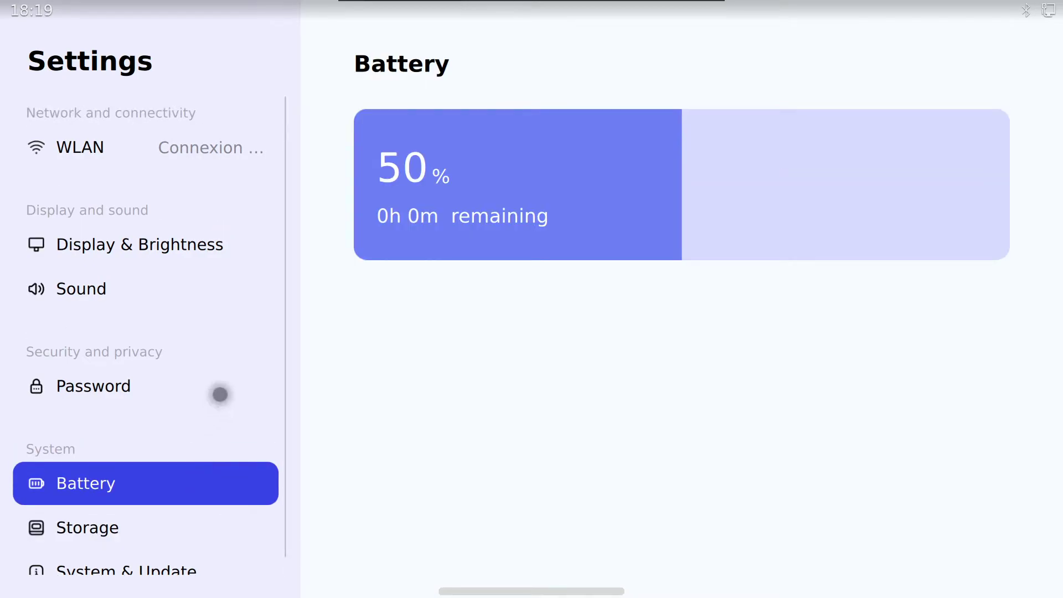
left_click(222, 388)
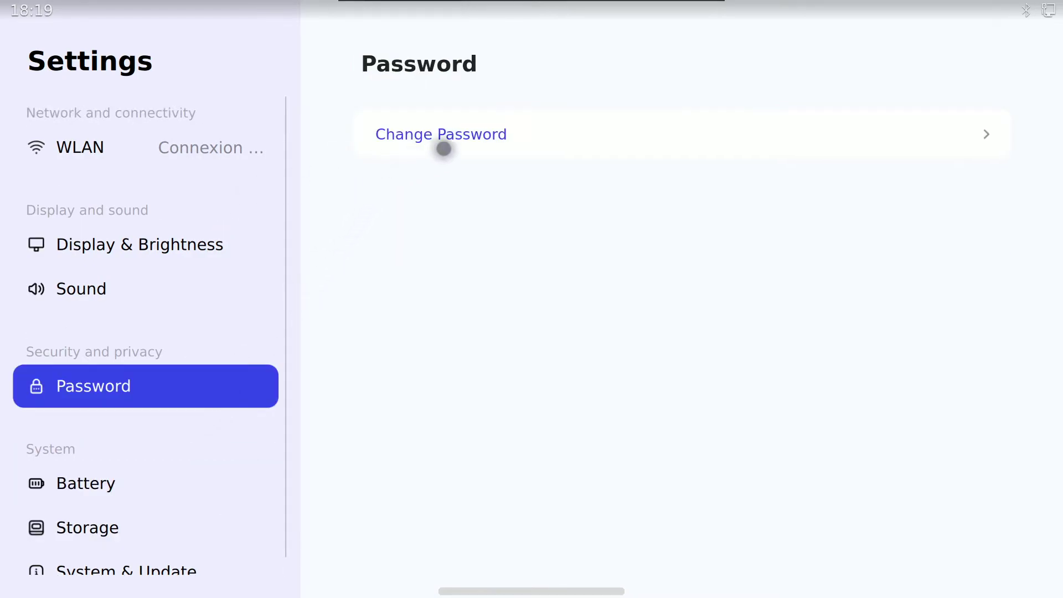
left_click(441, 147)
left_click(342, 46)
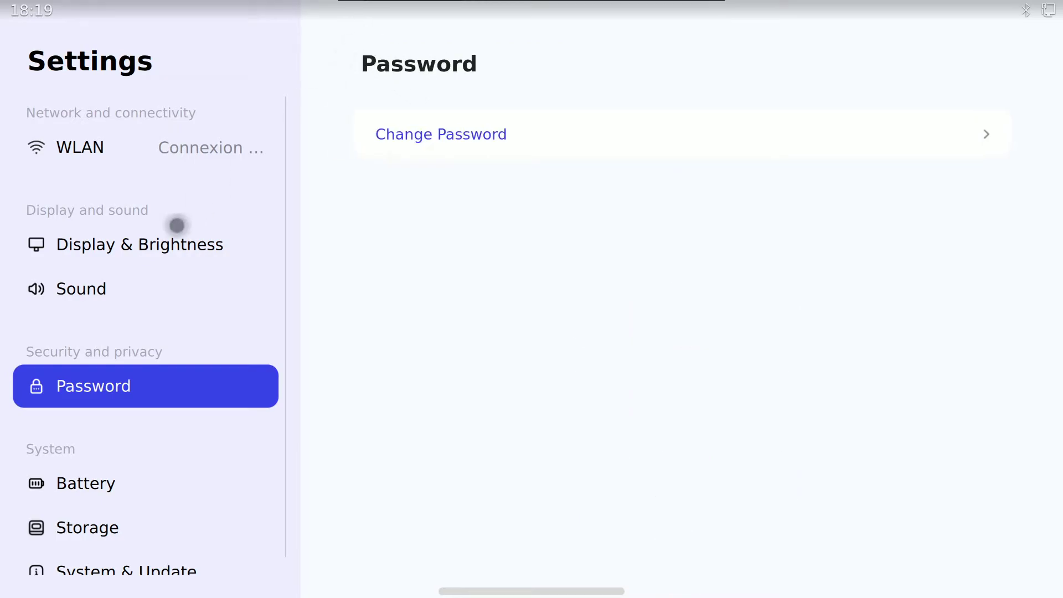
Step: Lower the screen brightness to minimum and switch WLAN off
left_click(158, 260)
left_click_drag(926, 167, 1059, 203)
left_click(256, 150)
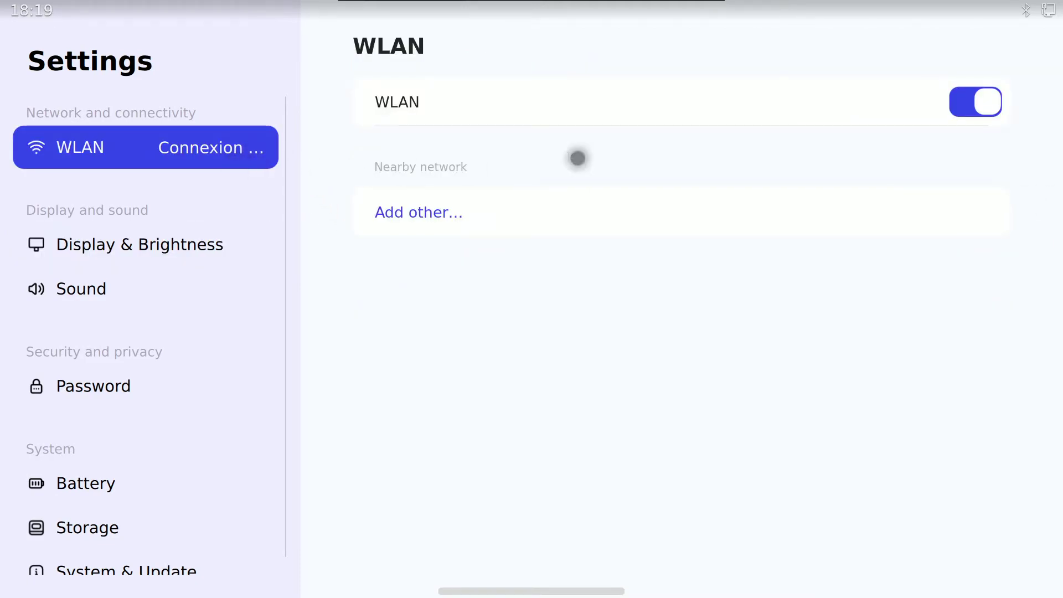
left_click(992, 98)
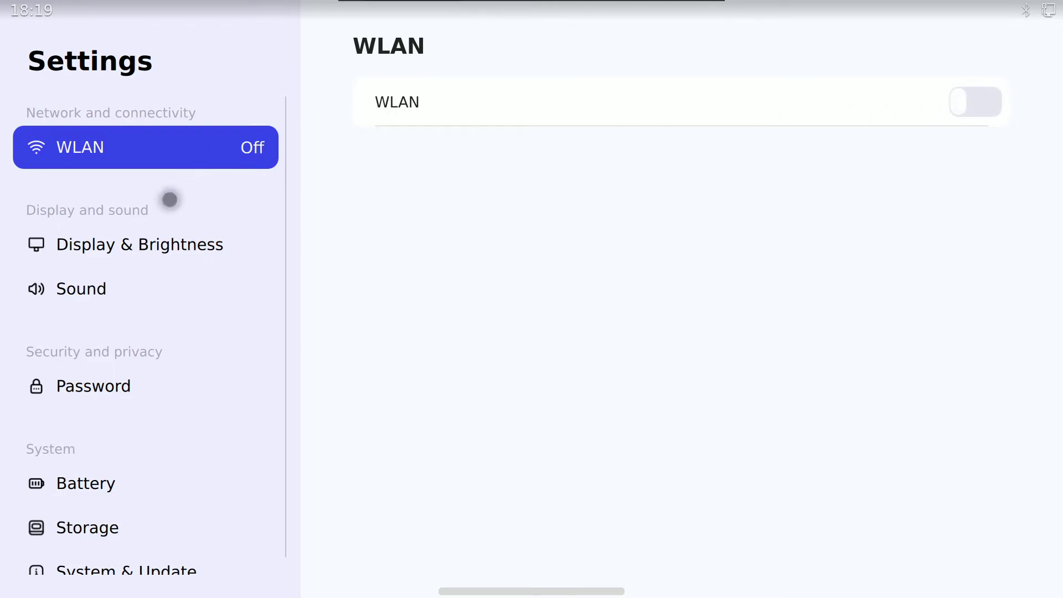
Step: Browse Display & Brightness, Sound, Password, Battery and Storage (8.2GB of 24.0GB), then leave Settings
left_click(164, 243)
left_click(168, 288)
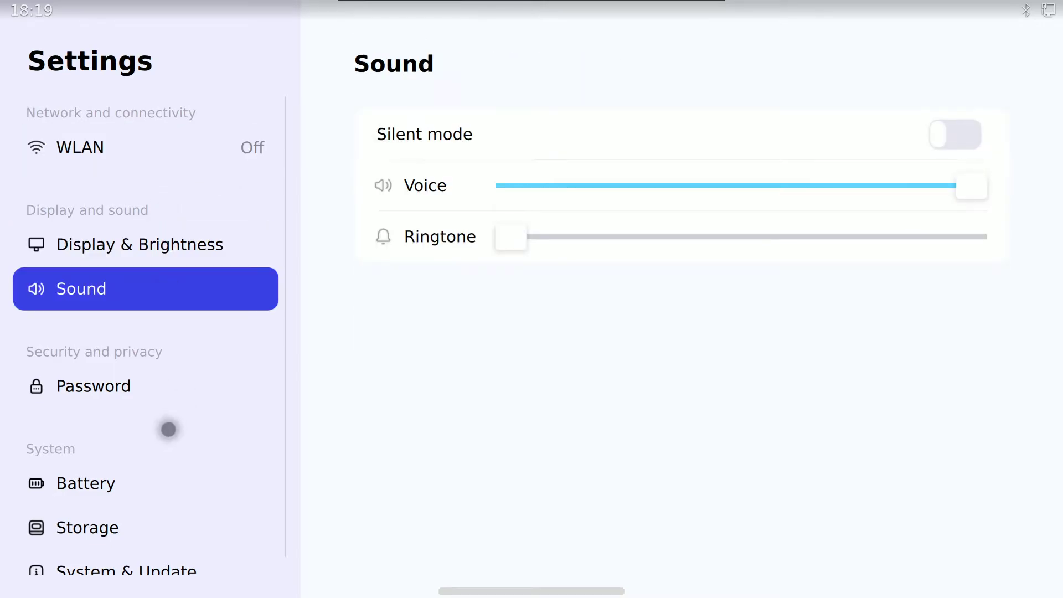
left_click(190, 394)
left_click(169, 492)
left_click(161, 522)
scroll(161, 510, "down", 1)
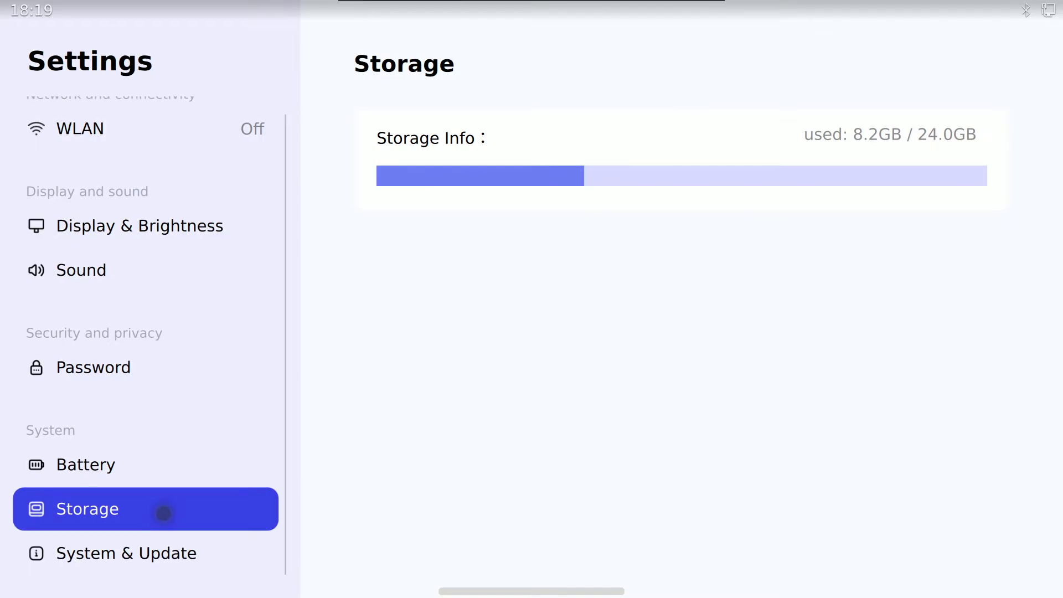
scroll(267, 253, "up", 1)
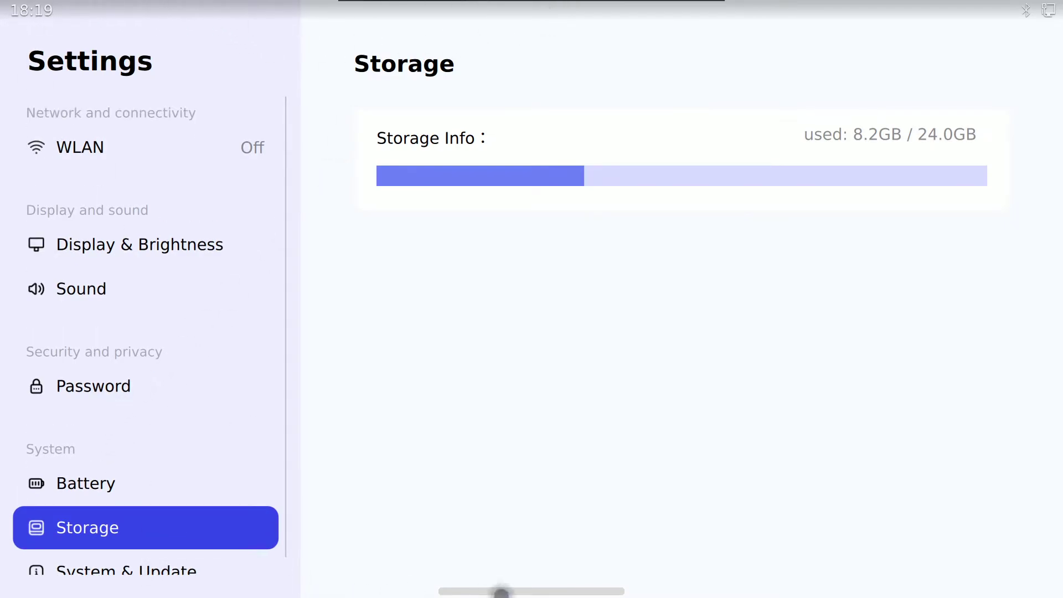
left_click_drag(501, 591, 620, 562)
Step: Open the Store and go to its list of software updates
left_click(534, 543)
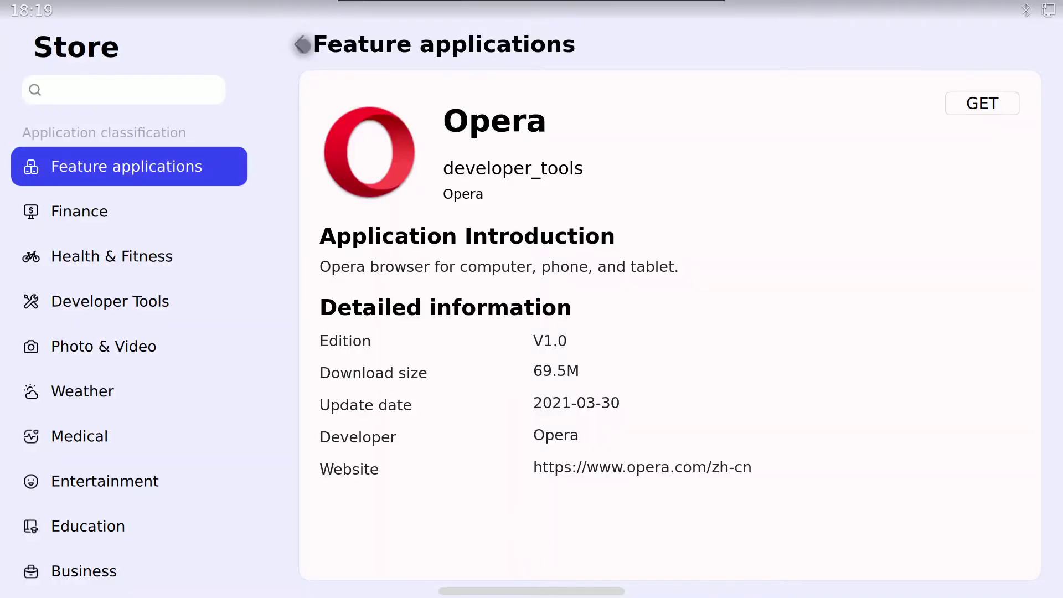
left_click(298, 48)
scroll(148, 224, "down", 10)
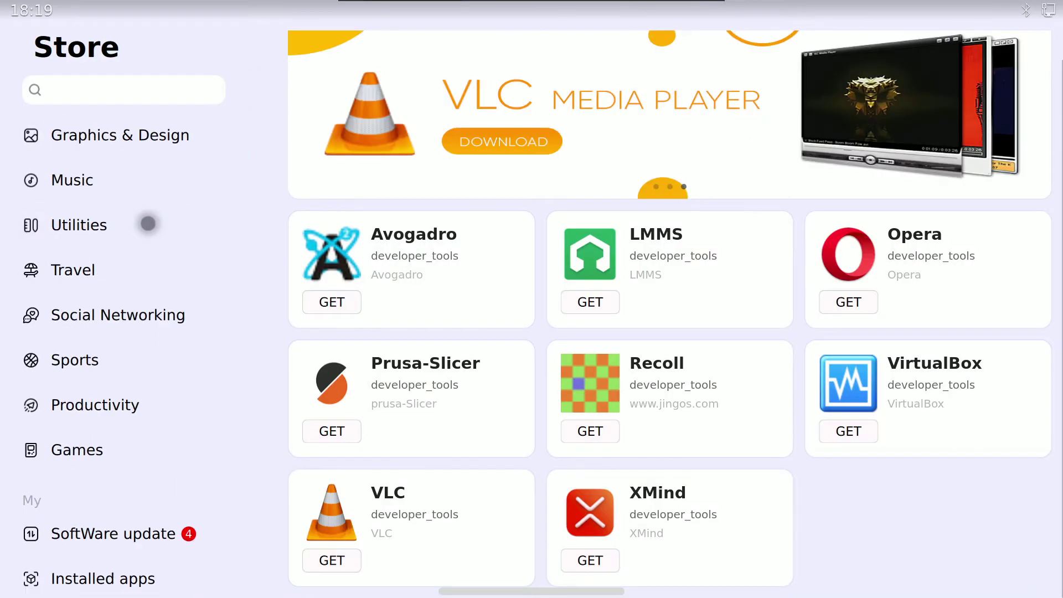
left_click(154, 534)
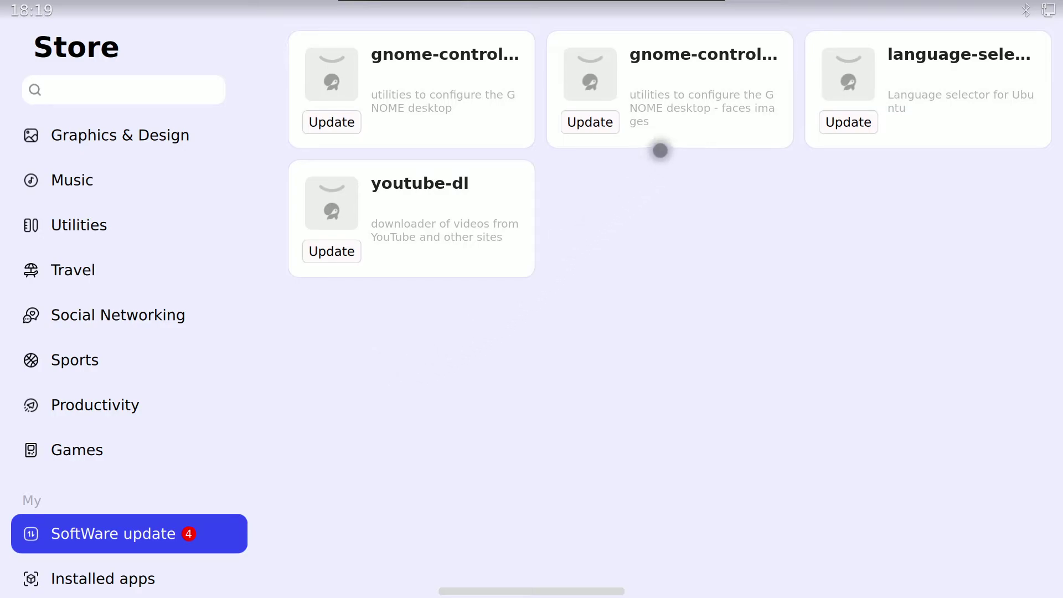
Step: Try updating the first GNOME utilities package and submit the password, which fails authentication
left_click(350, 121)
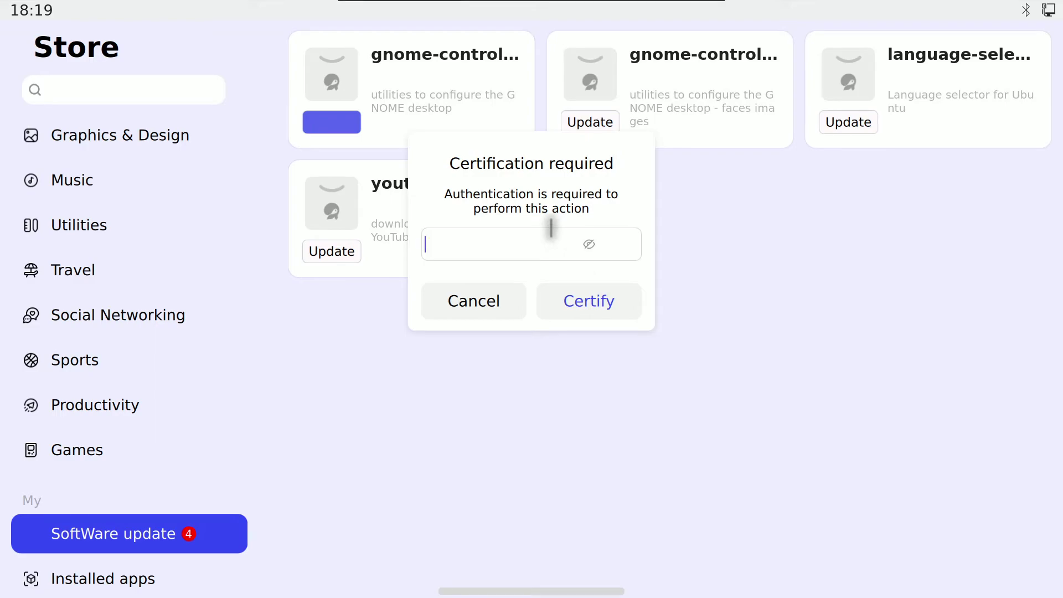
key("Return")
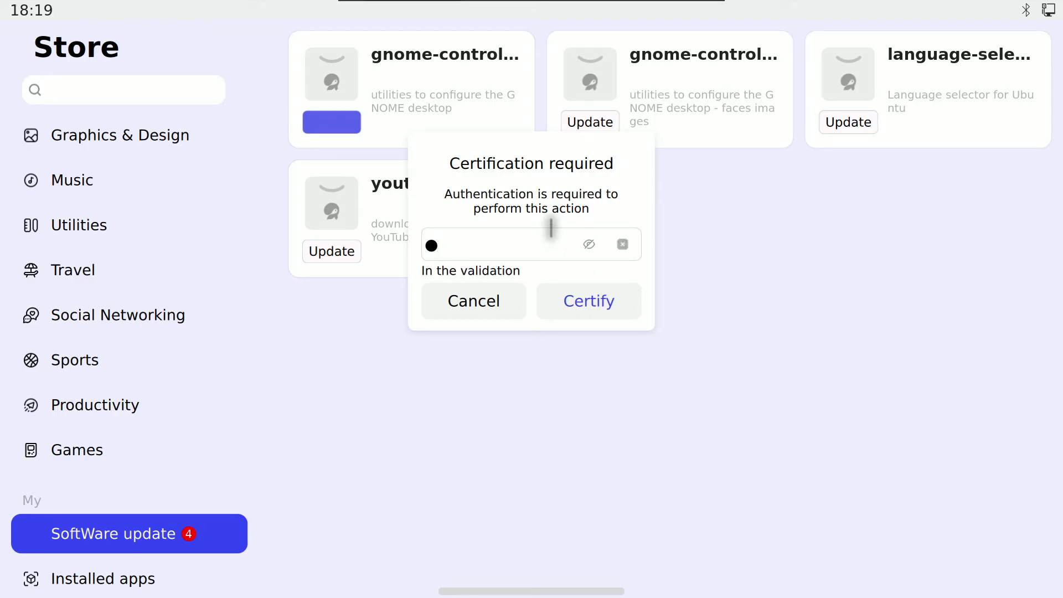
left_click(571, 308)
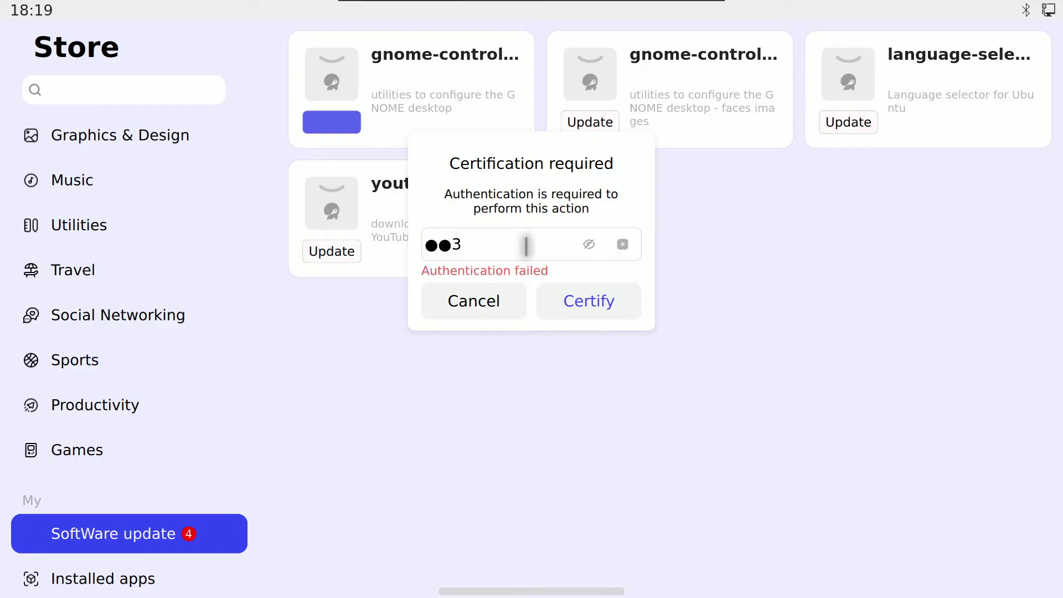
key("Return")
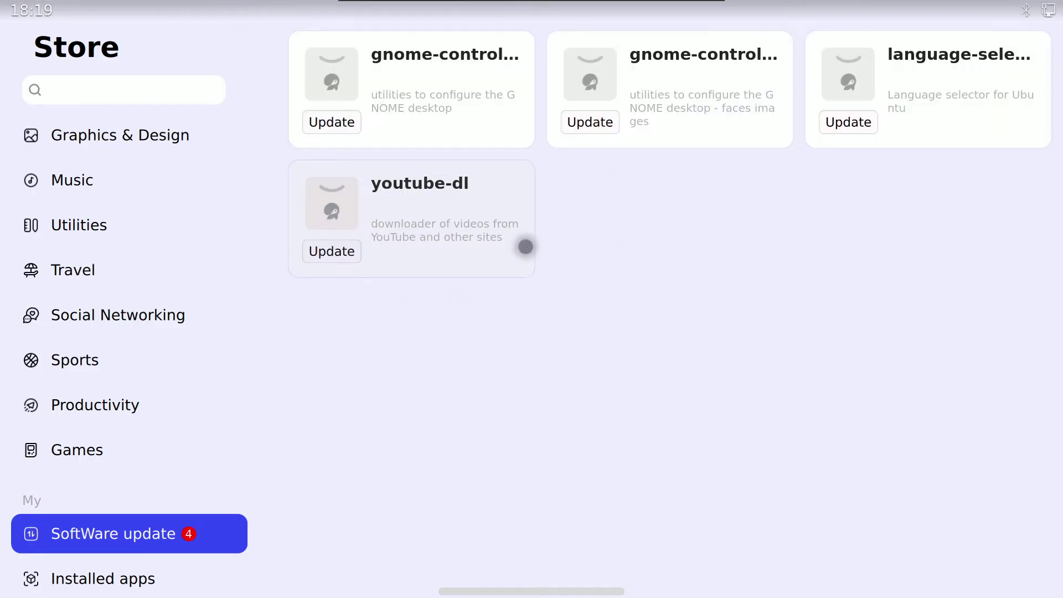
Step: Retry the four updates (GNOME utilities, faces images, language selector, youtube-dl), glancing at Games
left_click(358, 119)
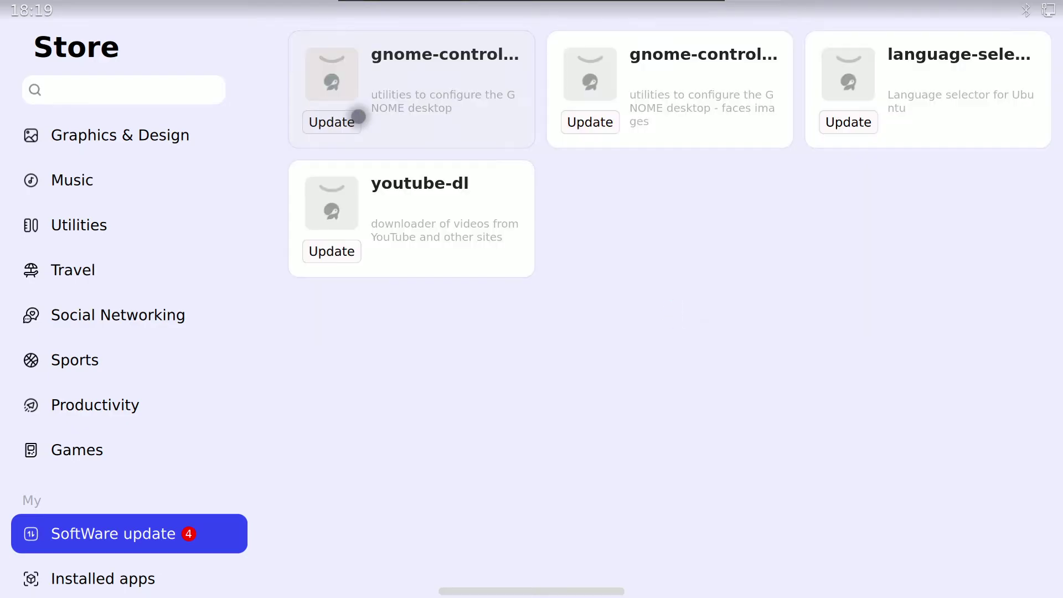
left_click(594, 122)
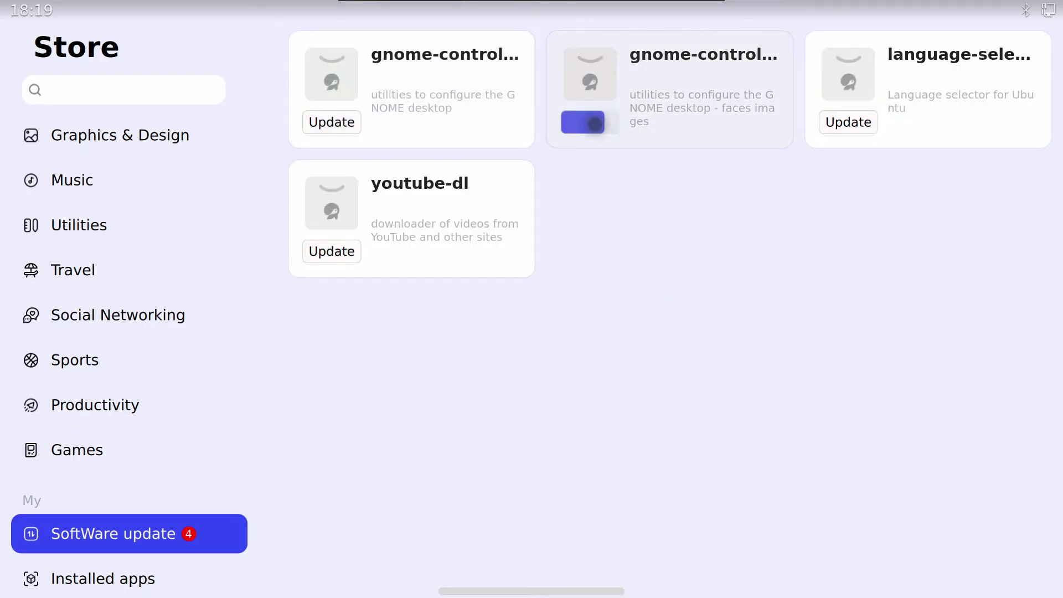
left_click(849, 120)
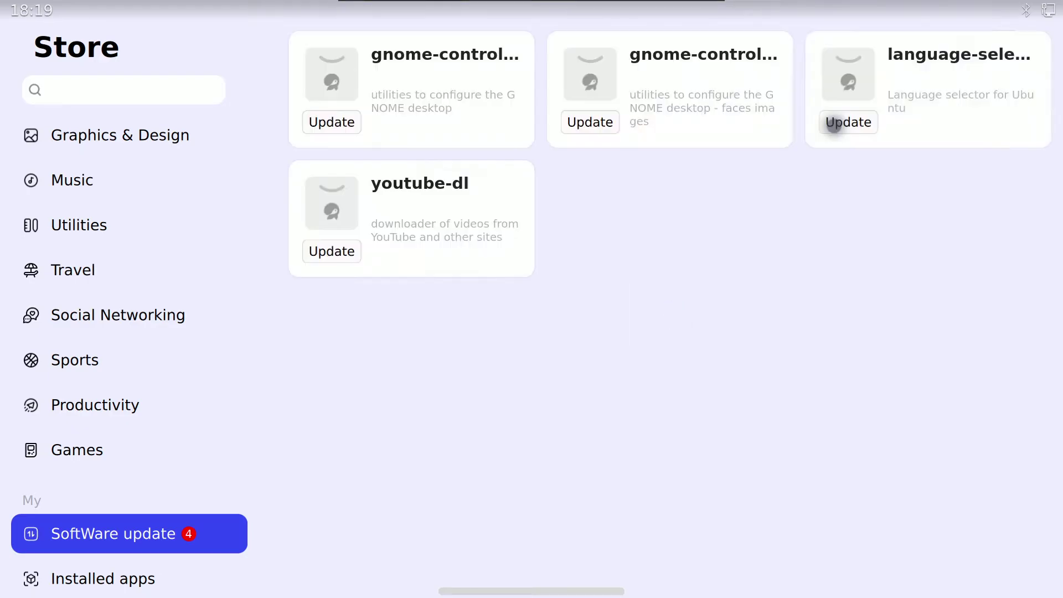
left_click(339, 252)
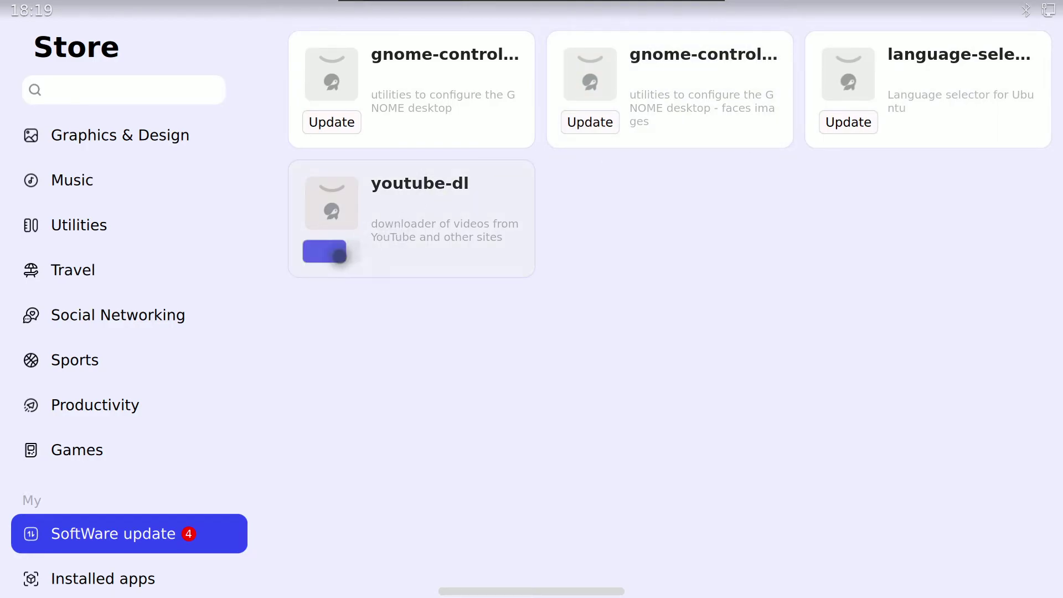
left_click(157, 435)
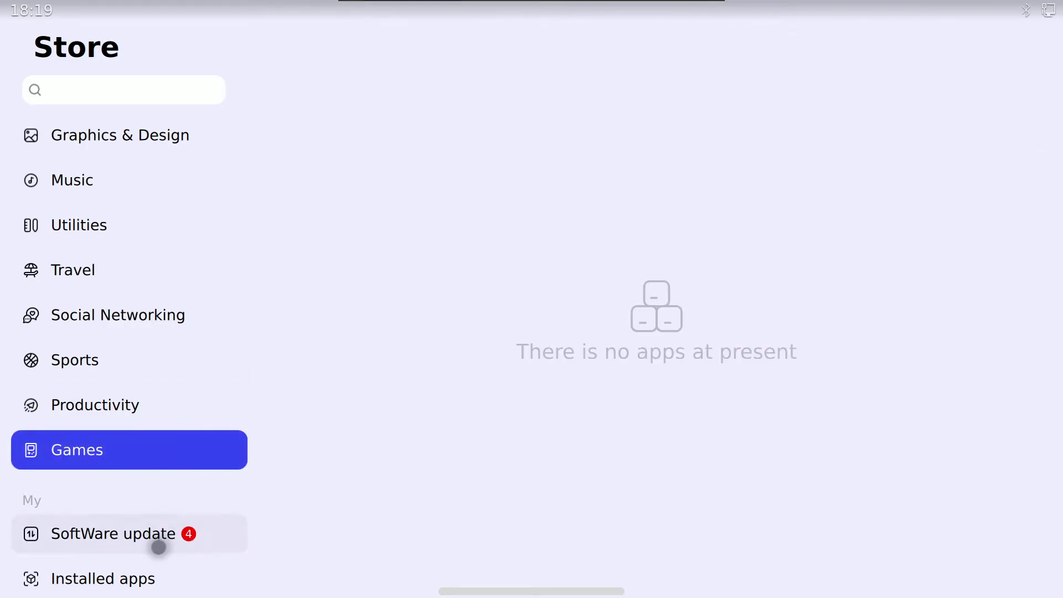
left_click(160, 540)
left_click(529, 590)
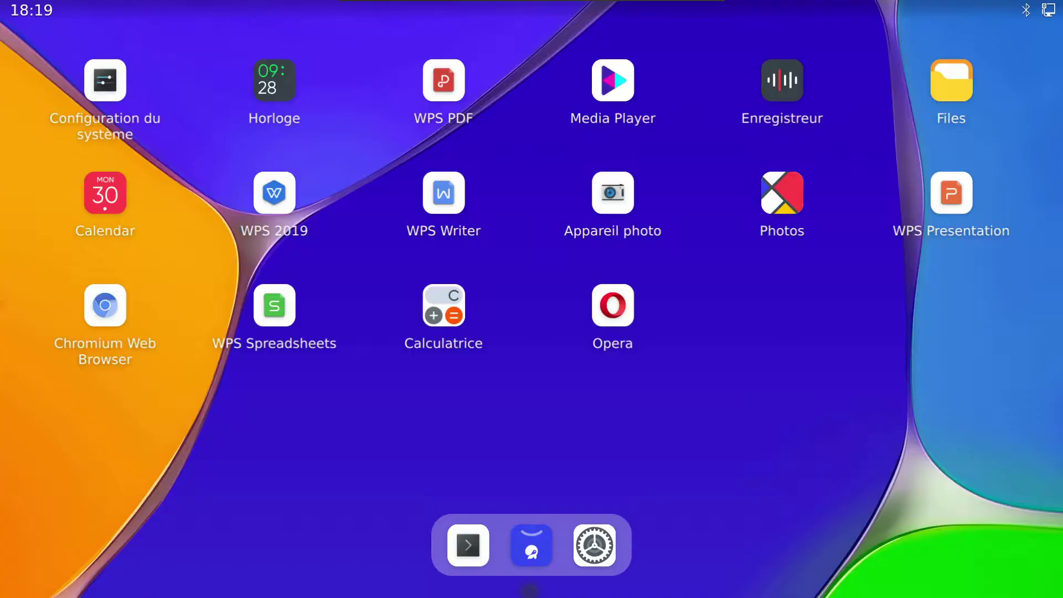
left_click(594, 546)
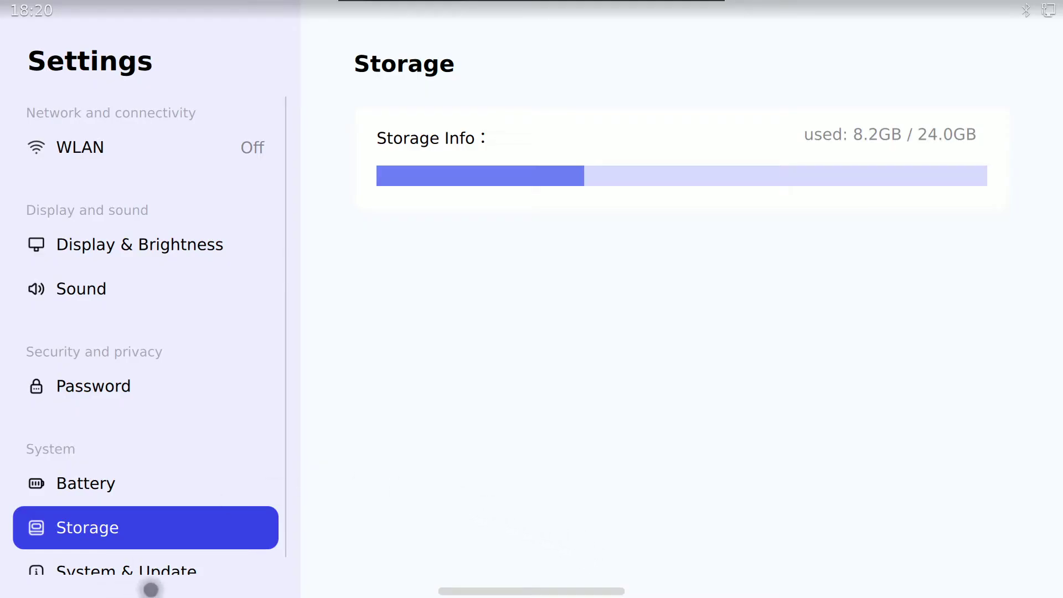
left_click(534, 592)
left_click(532, 543)
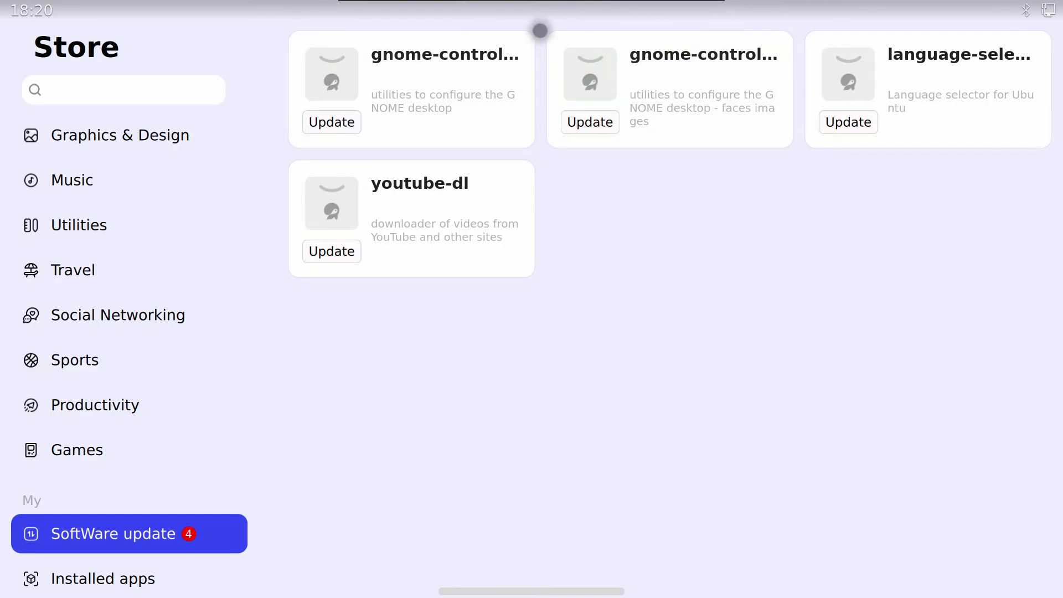
key("super")
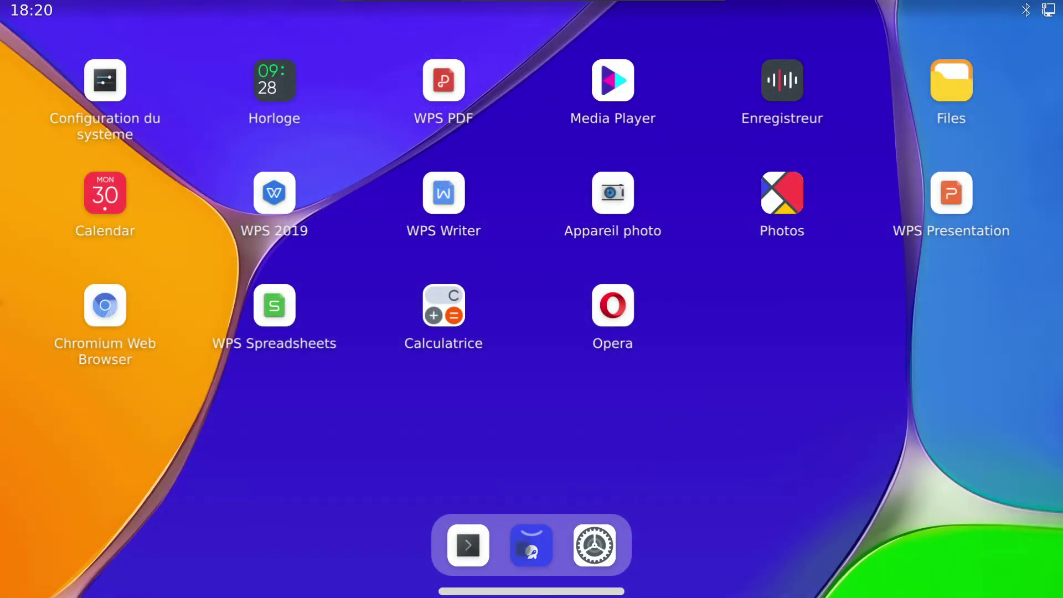
left_click(532, 545)
left_click(230, 438)
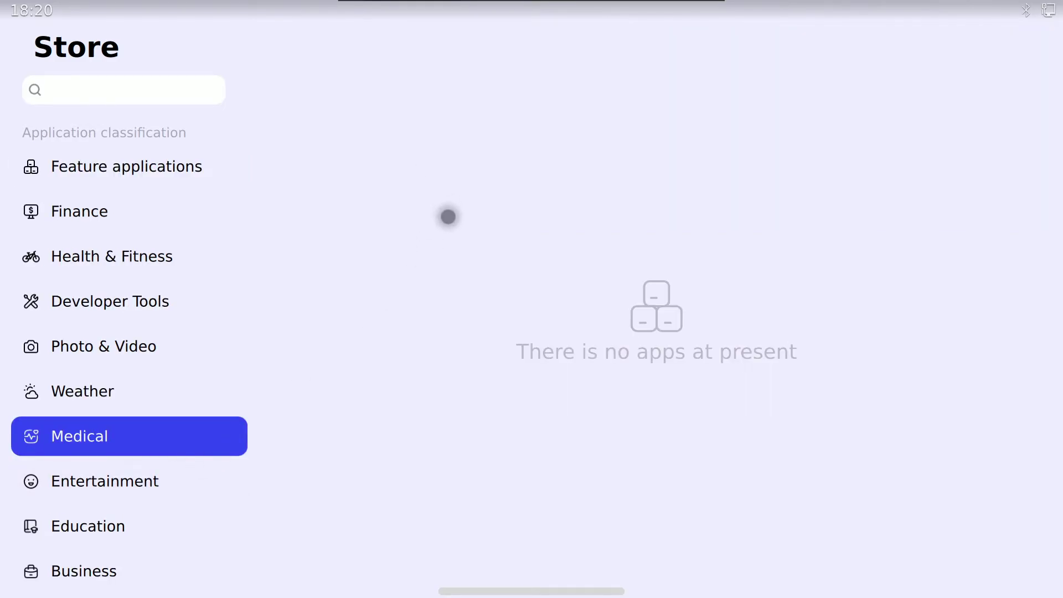
scroll(158, 533, "down", 5)
left_click(158, 533)
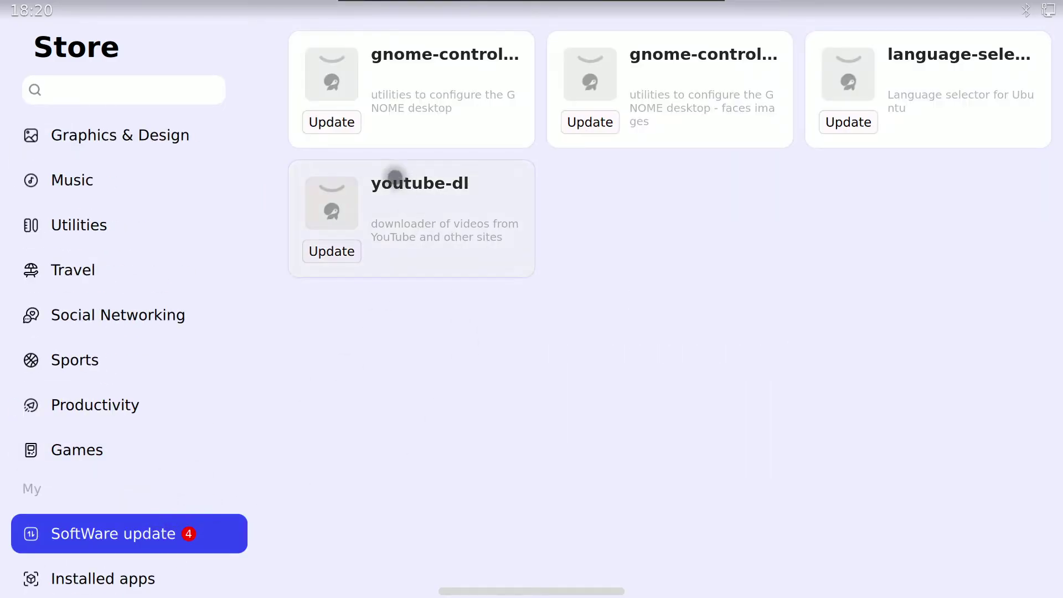
left_click(339, 122)
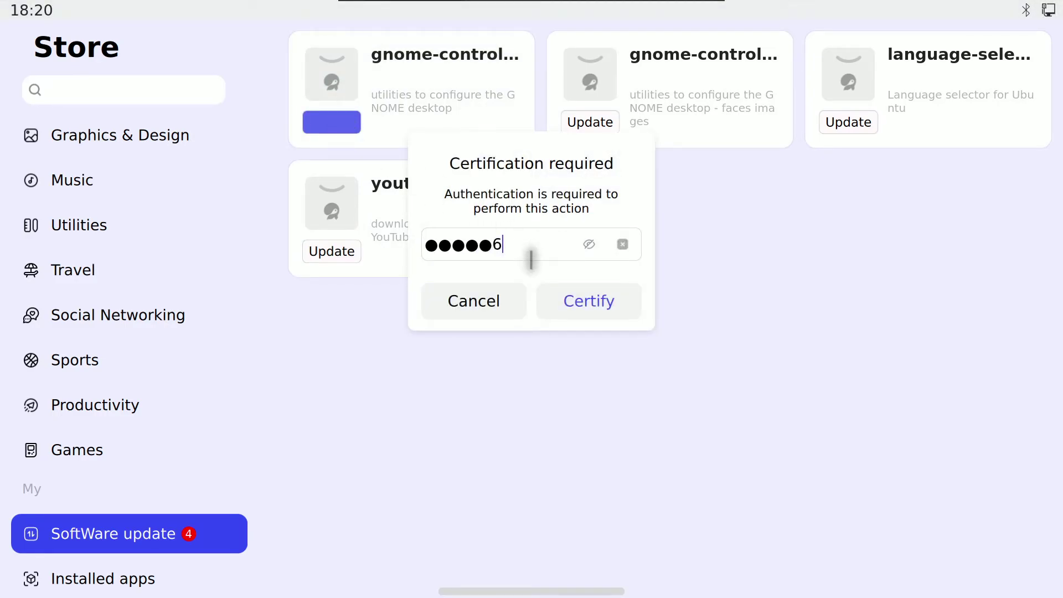
key("Return")
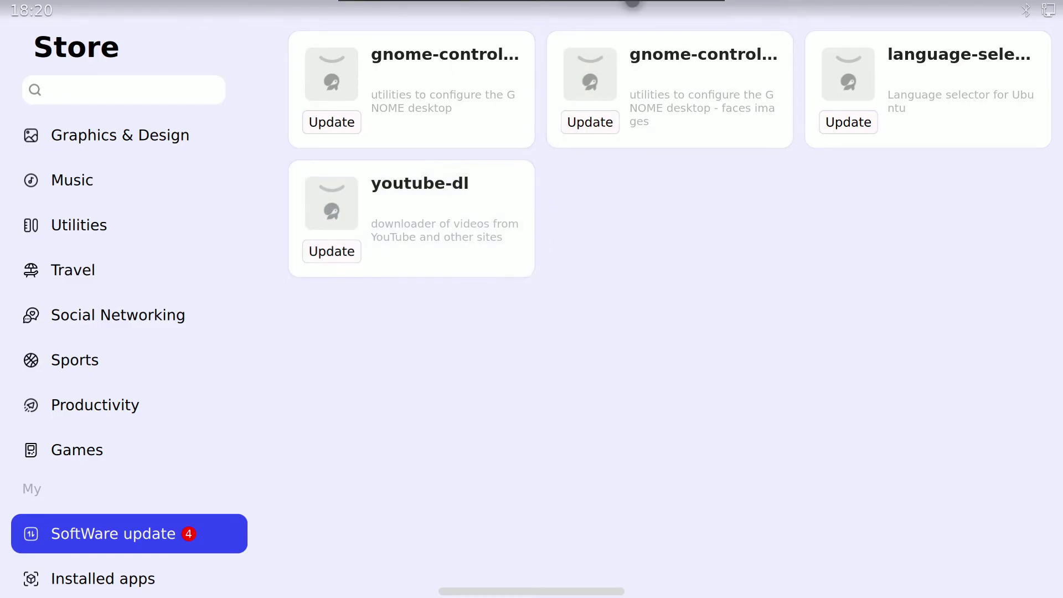
scroll(171, 411, "up", 10)
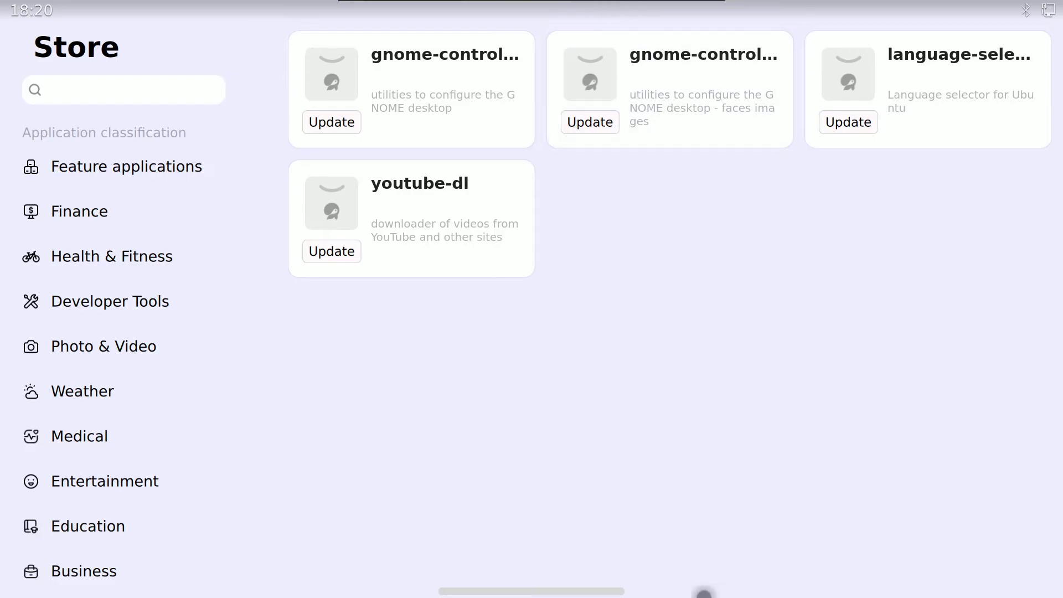
left_click_drag(581, 593, 584, 590)
left_click_drag(666, 394, 755, 356)
Step: Launch Media Player and play the JingOS.mov video
left_click(611, 84)
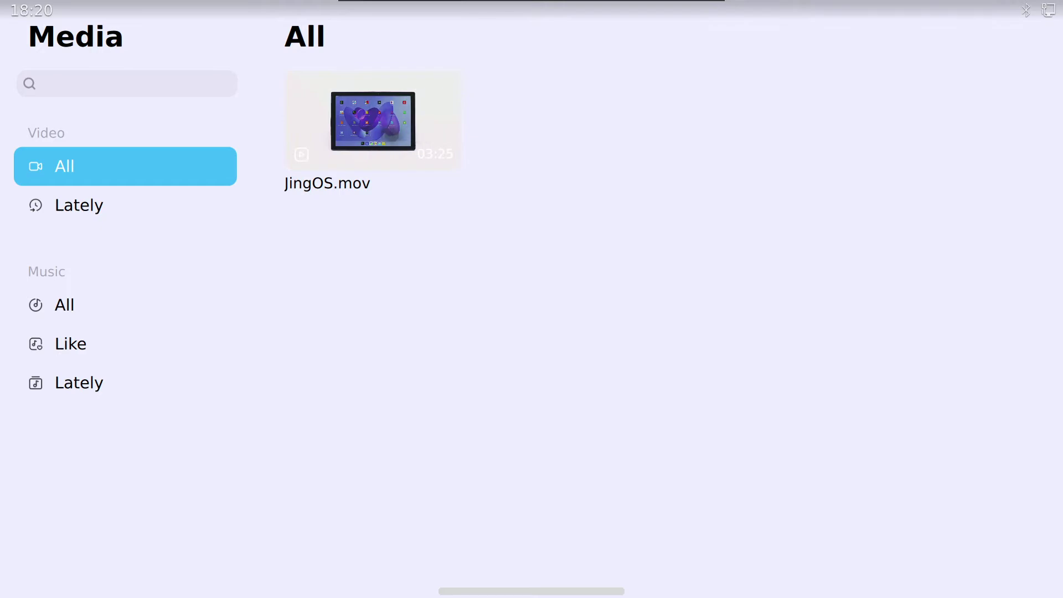
left_click(386, 135)
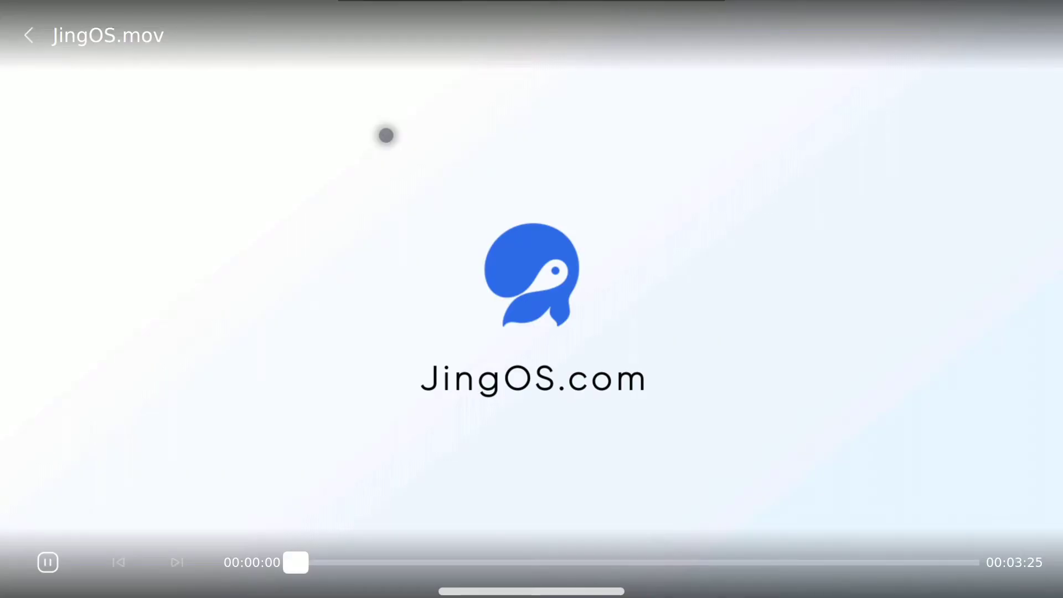